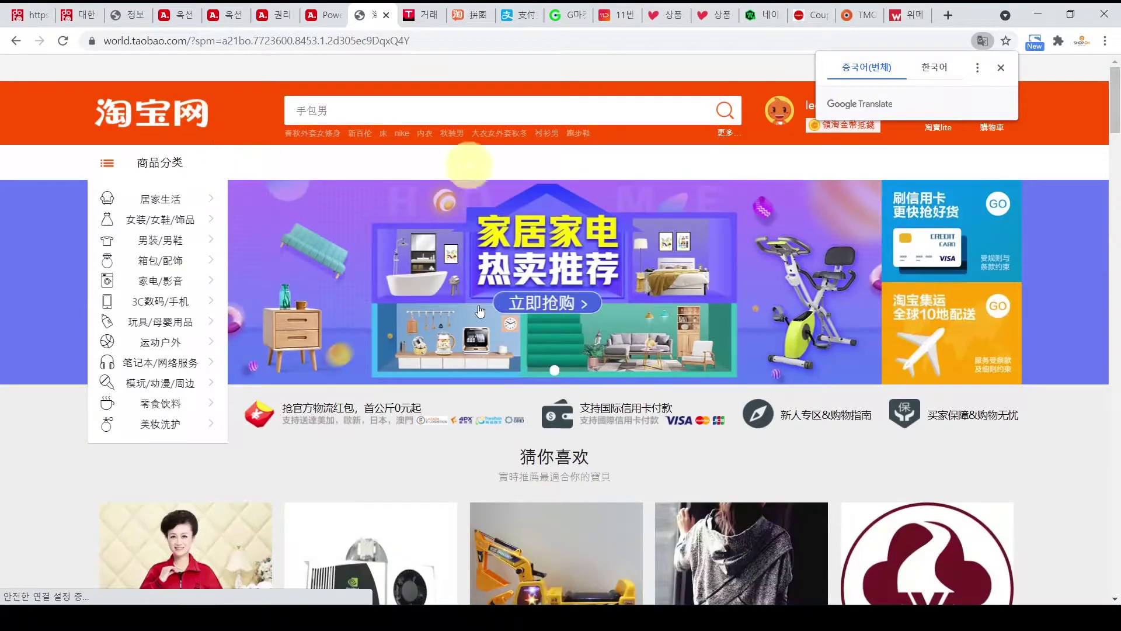
Translate the Taobao home page into Korean and turn on automatic translation for Traditional Chinese pages
scroll(602, 356, down, 5)
scroll(607, 362, up, 5)
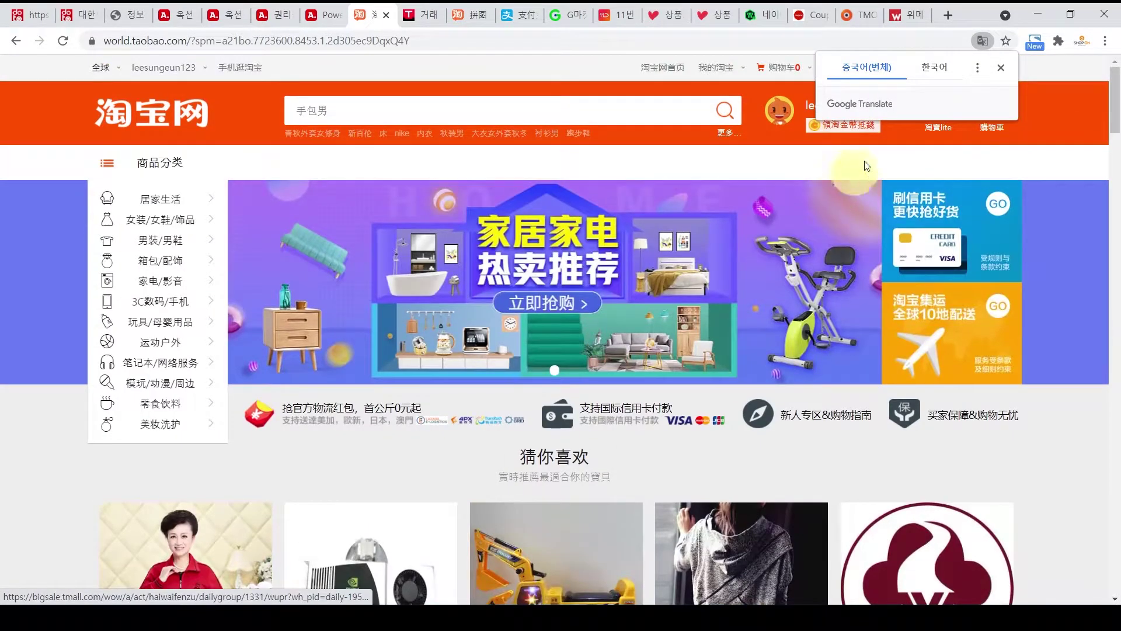
click(940, 68)
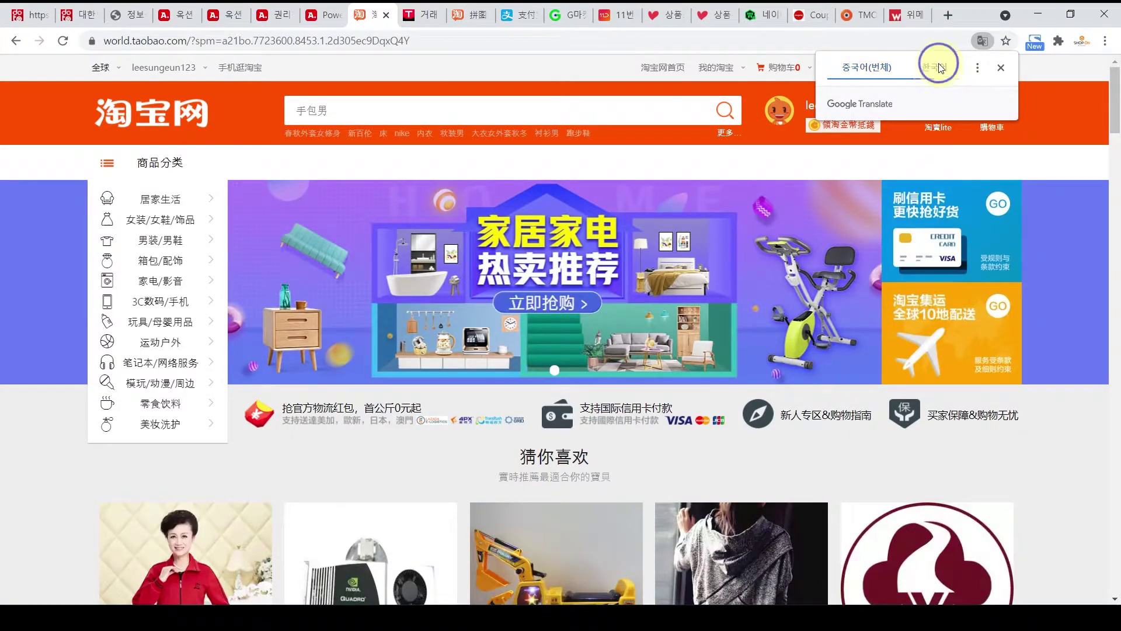
click(980, 41)
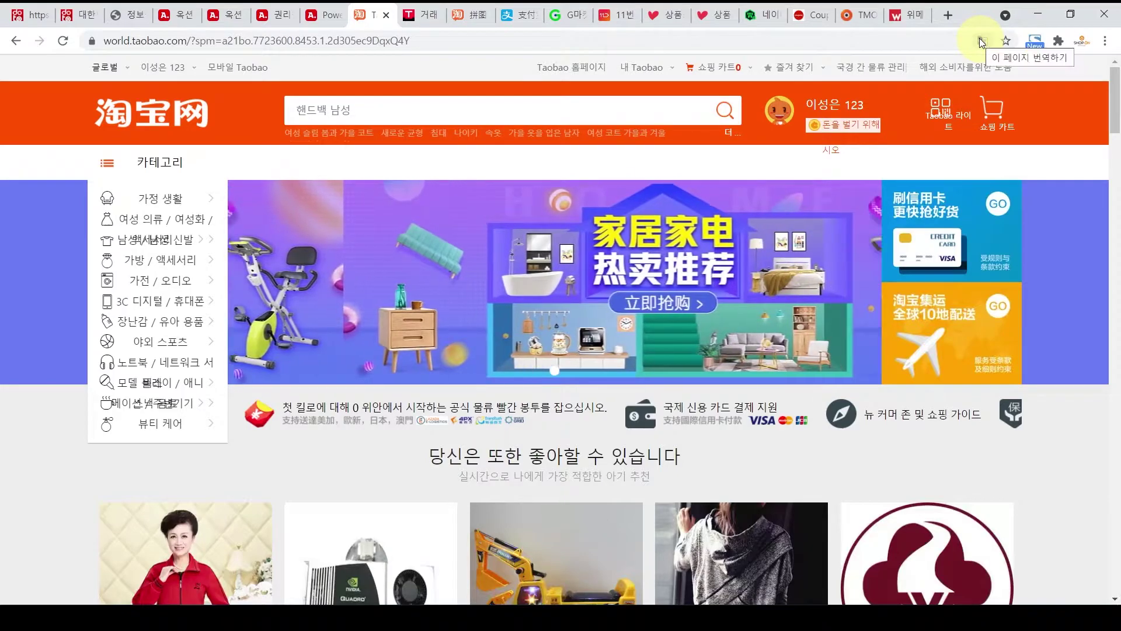
click(980, 41)
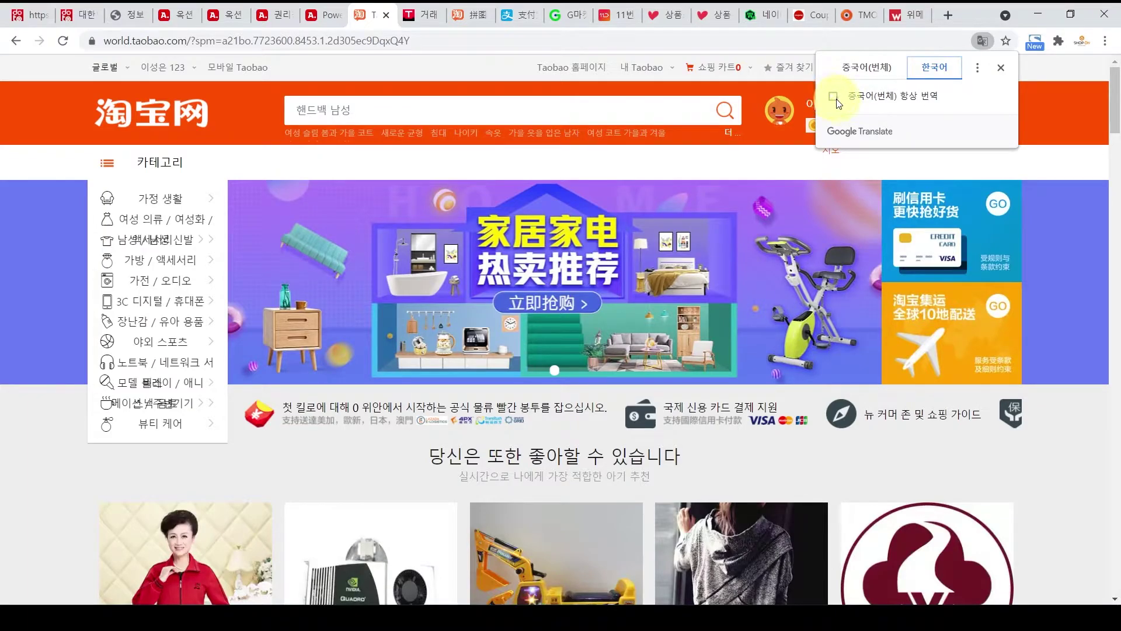
click(835, 100)
click(1002, 69)
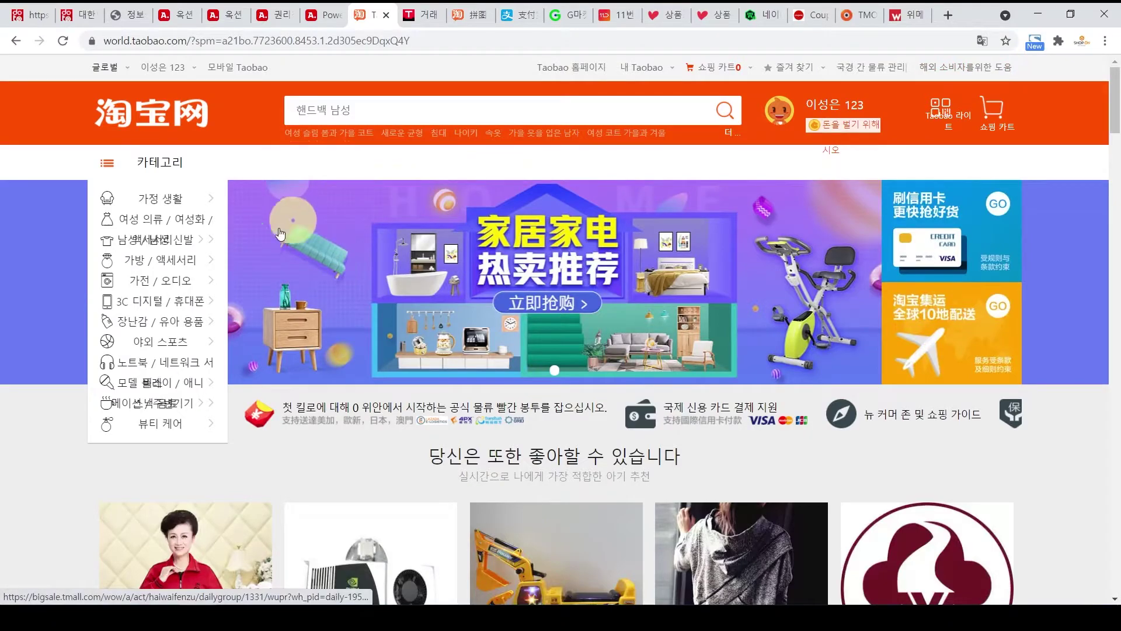
Browse the puzzle and knocking toys in the toys and baby products category, and open the green frog ball-knocking toy's page
mouse_move(131, 321)
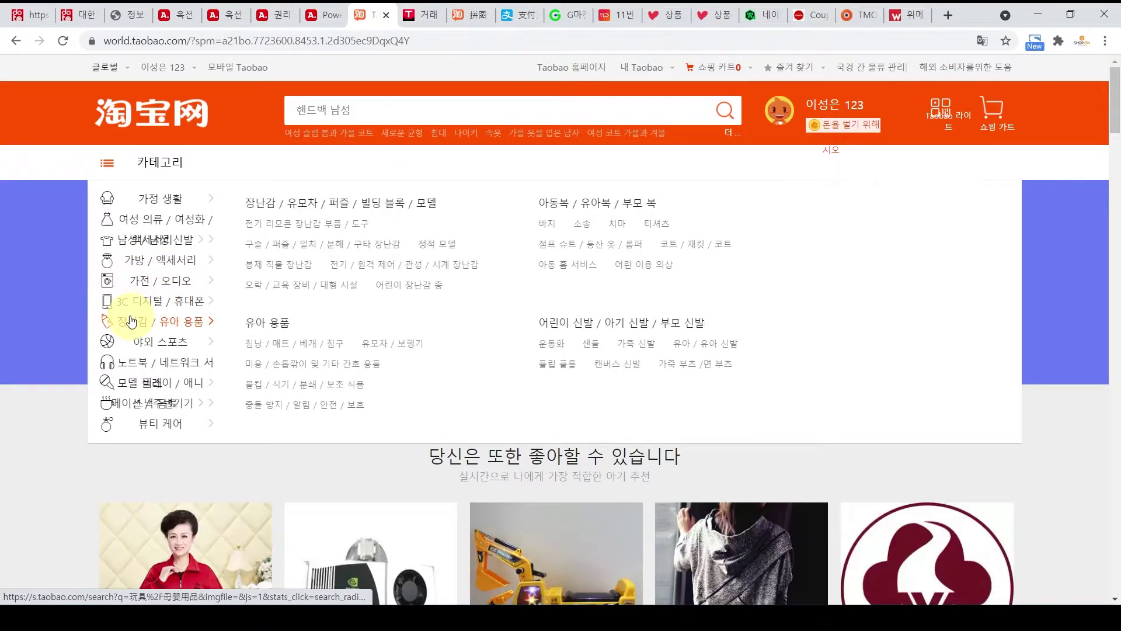
click(283, 247)
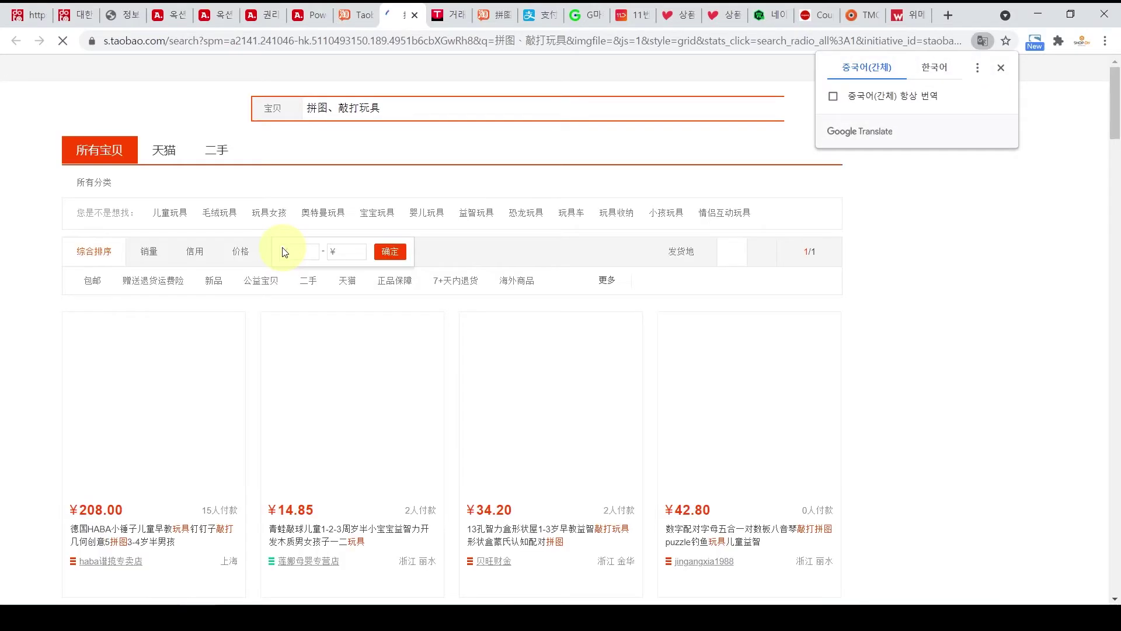
scroll(292, 251, down, 1)
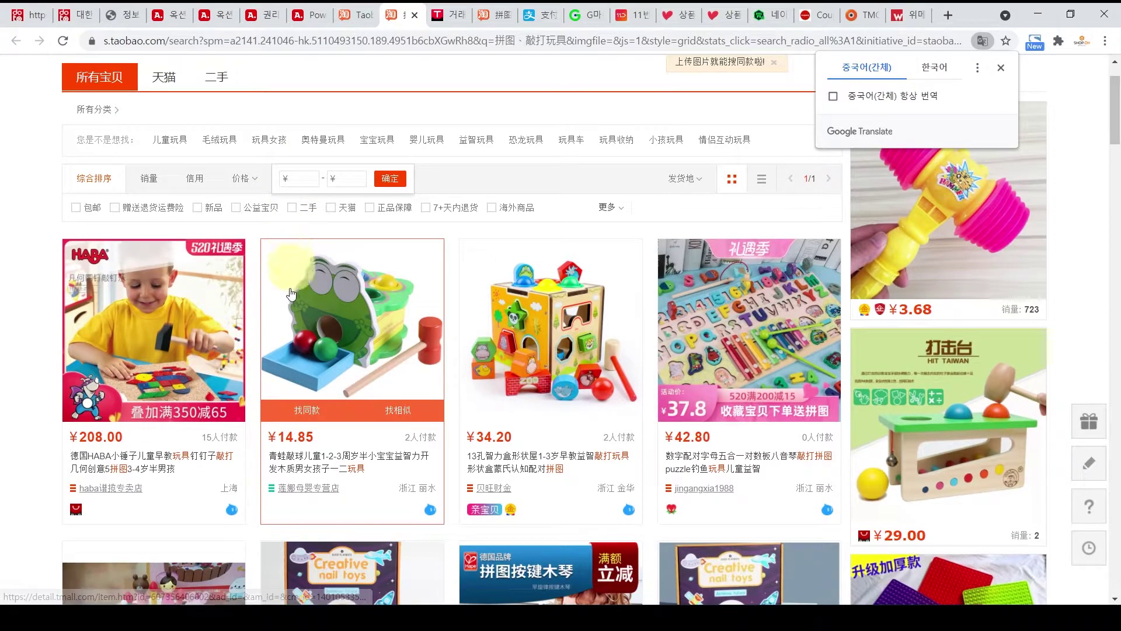
click(360, 330)
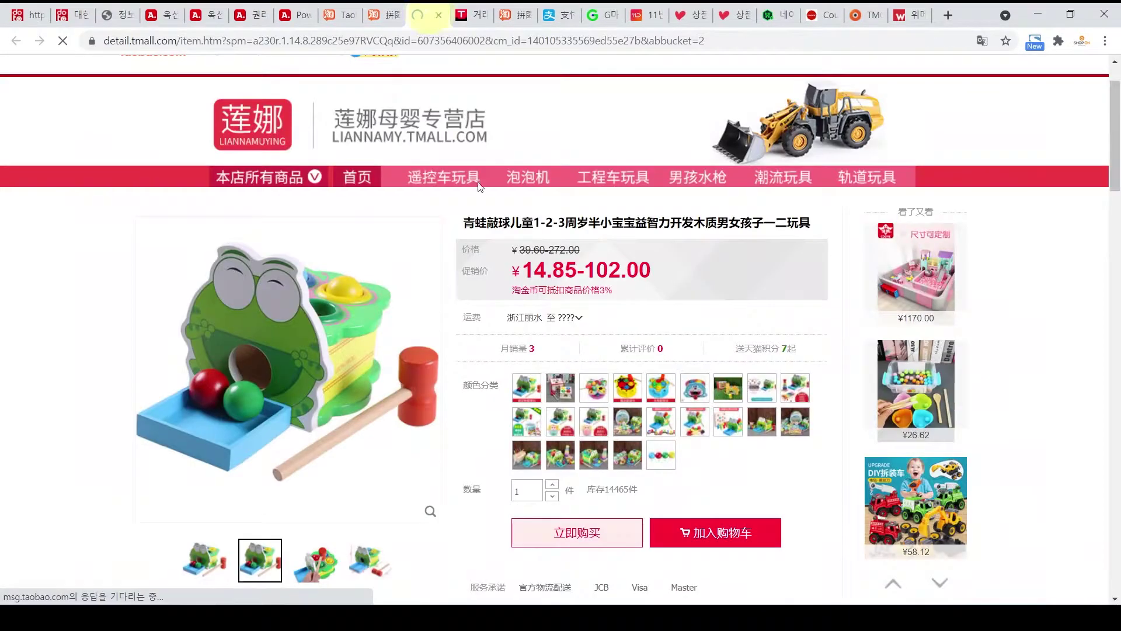
Choose the four small coloured balls variant of the frog toy and proceed to buy it immediately
scroll(548, 328, down, 2)
click(531, 315)
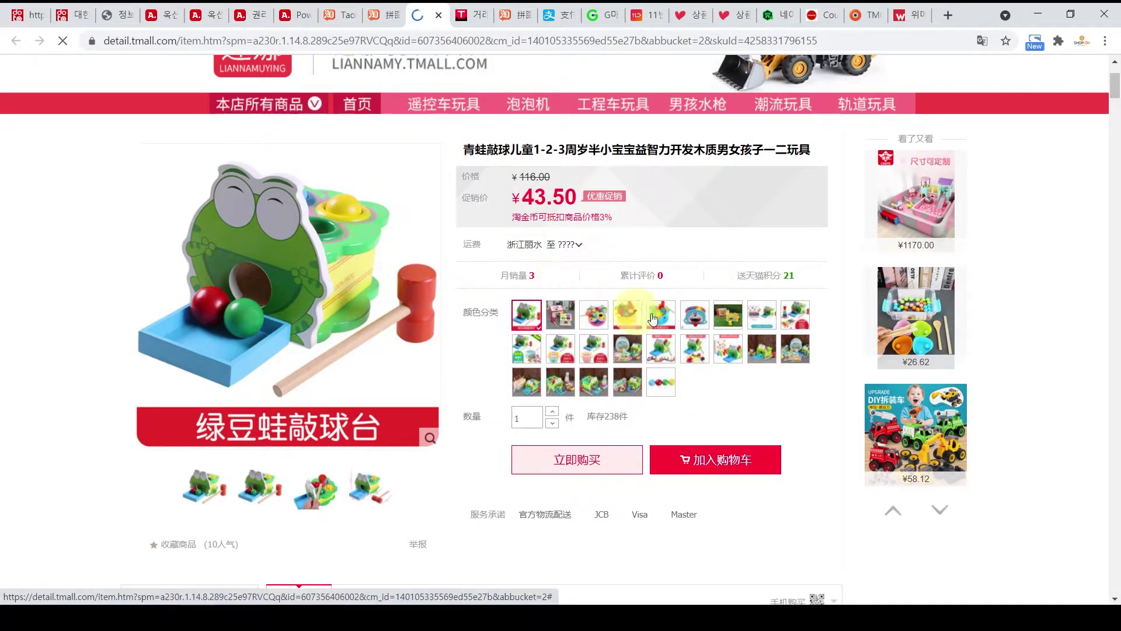
click(661, 381)
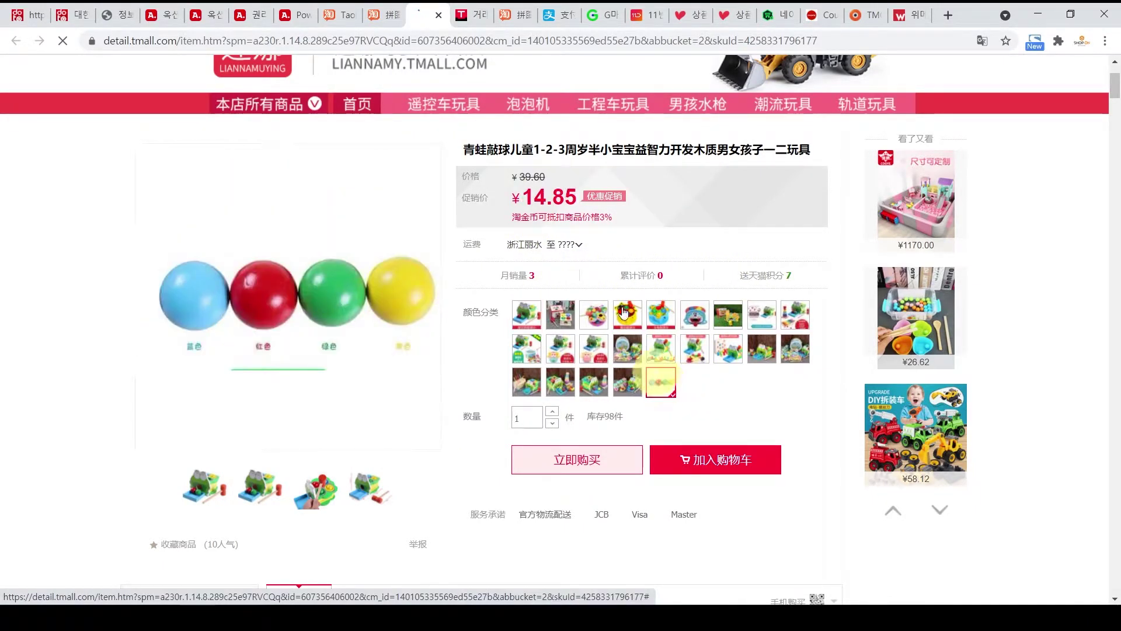
click(597, 464)
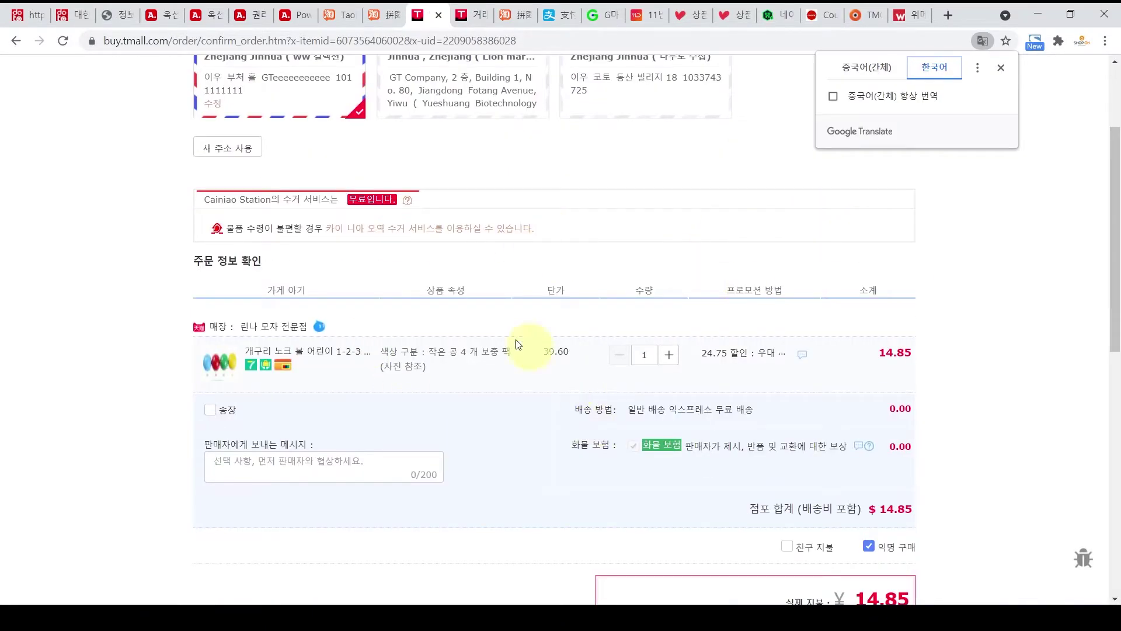
Review the order details on the confirmation page and open the delivery address management page
scroll(895, 394, down, 1)
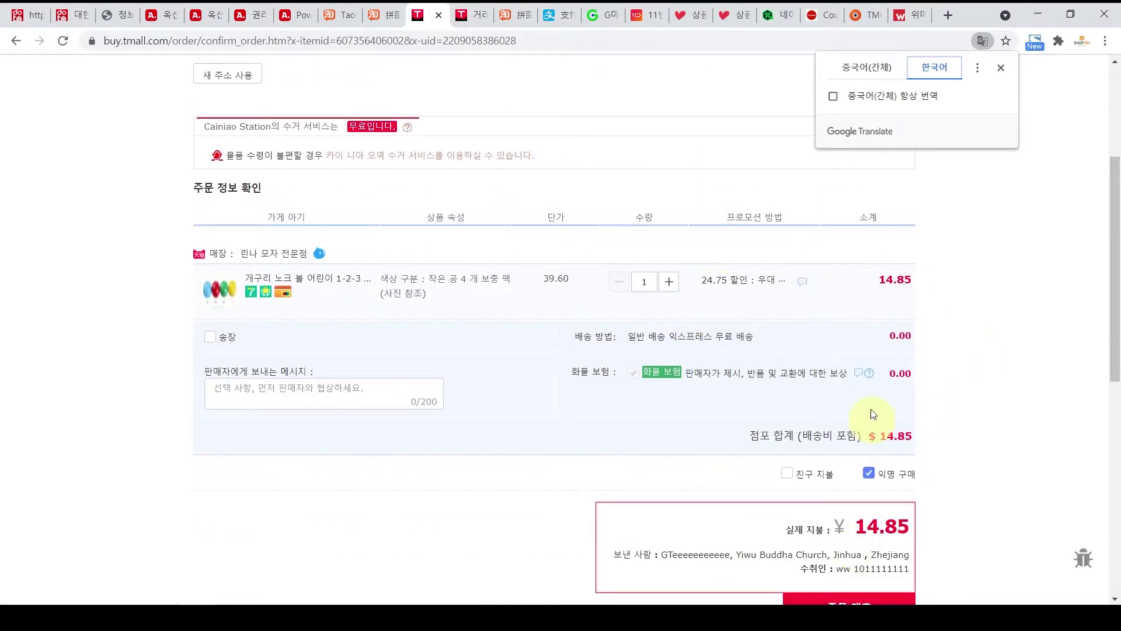
scroll(963, 350, down, 1)
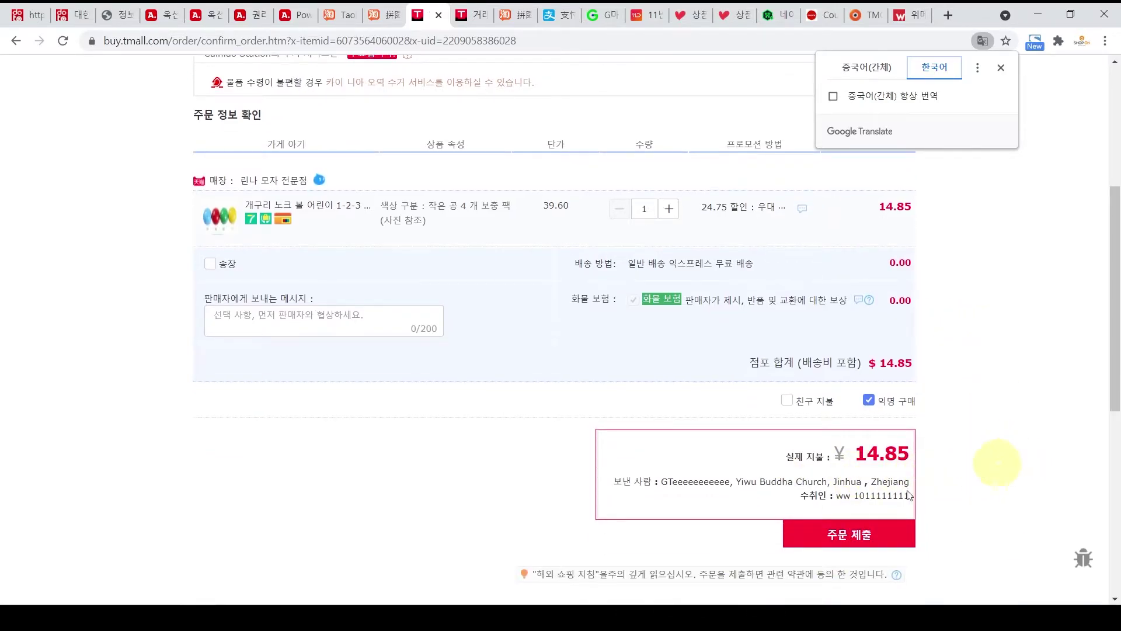
scroll(850, 483, up, 3)
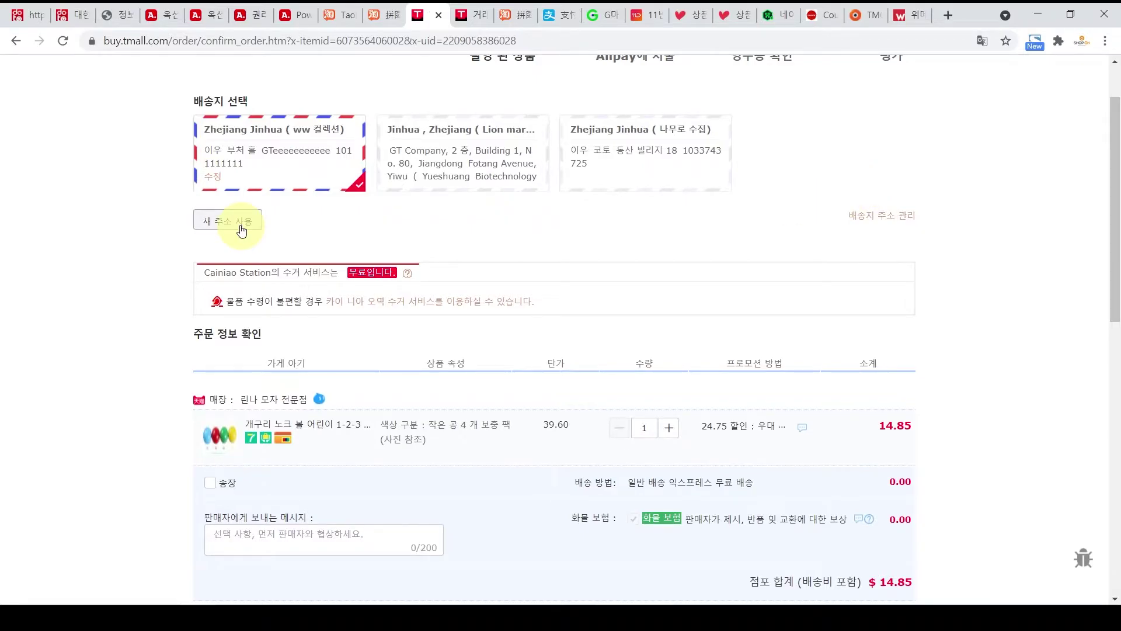
click(886, 216)
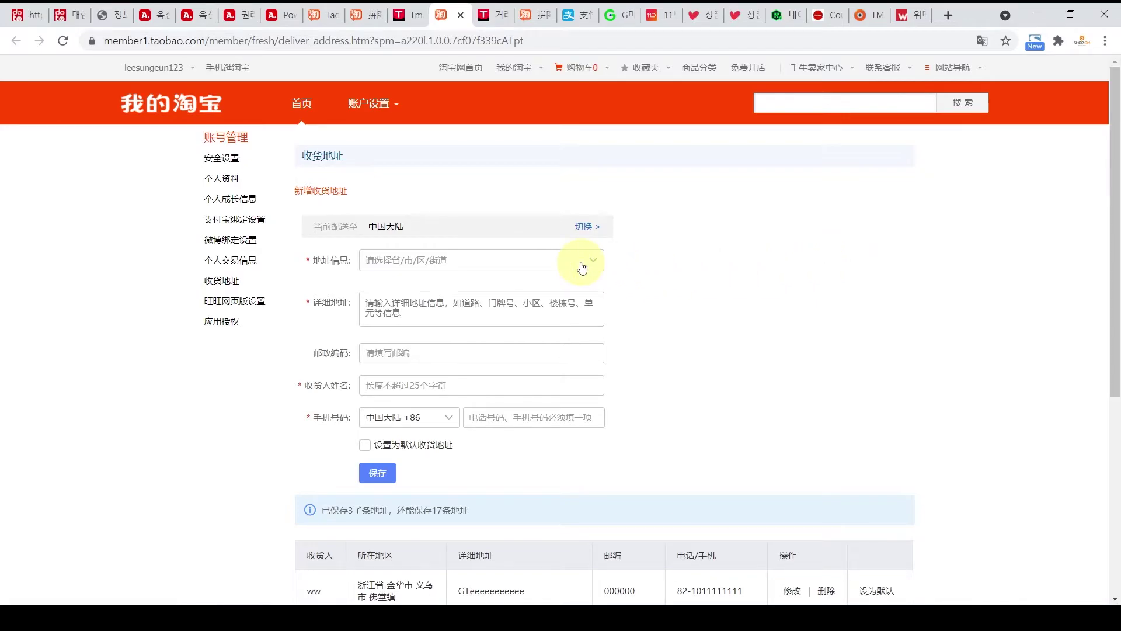
Set the new address's province, city, district and town to match the China branch delivery address in the Notepad notes
click(313, 618)
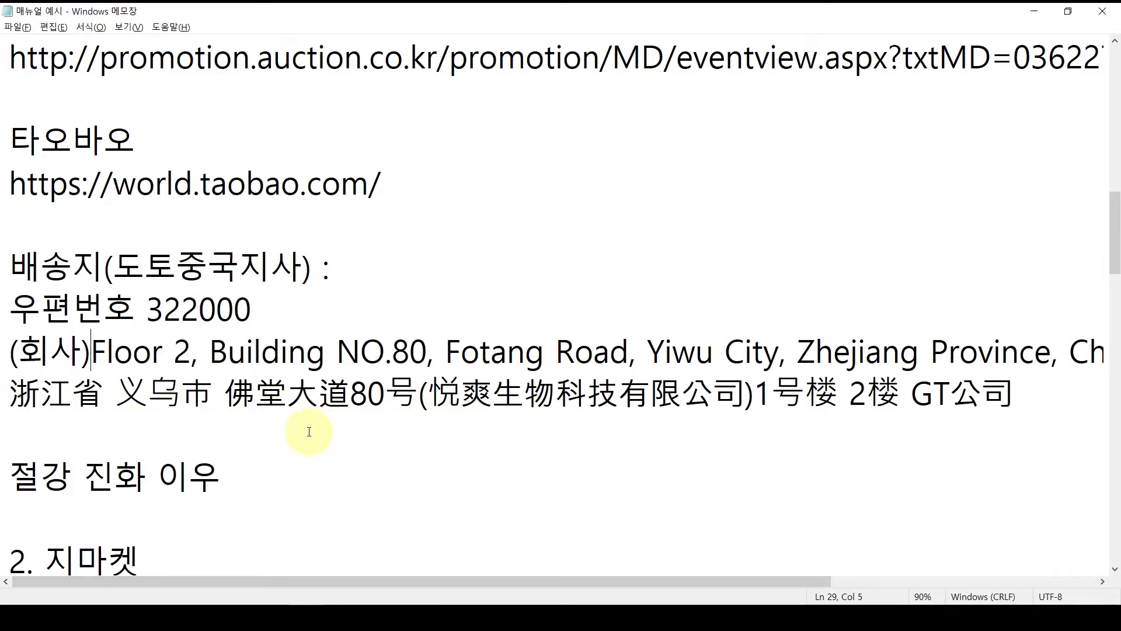
key(alt+Tab)
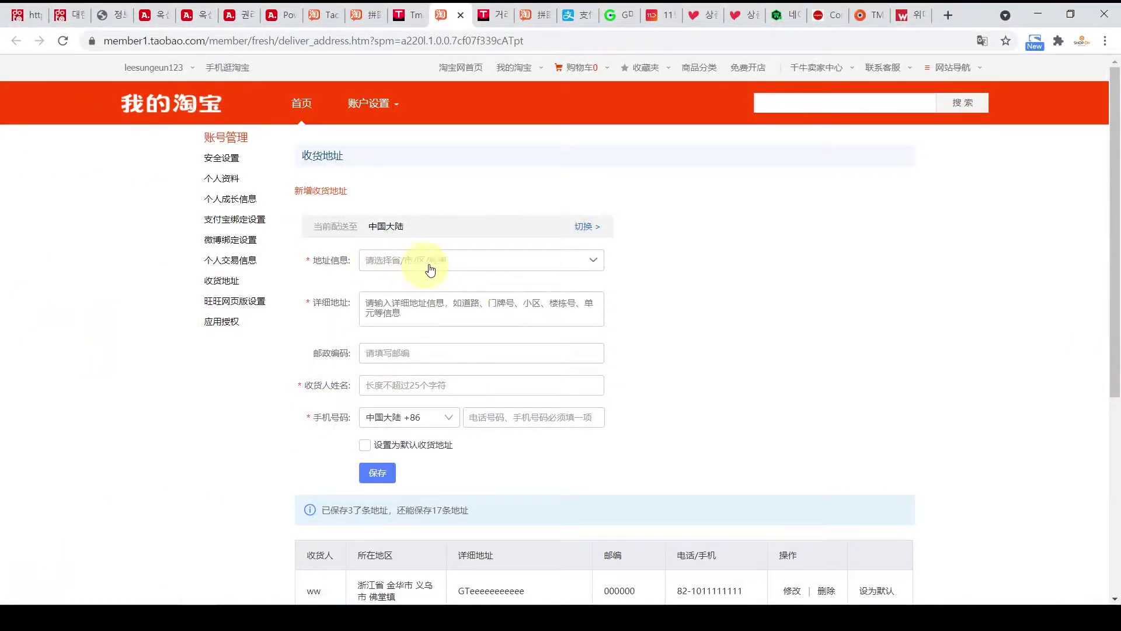
click(560, 263)
scroll(358, 388, down, 3)
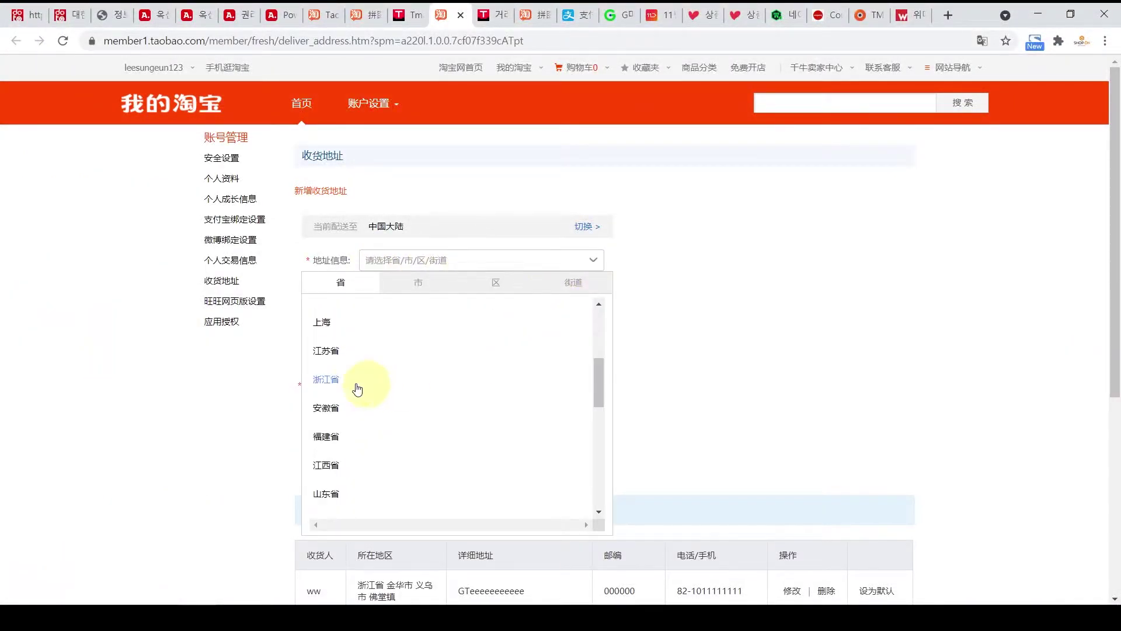
click(336, 386)
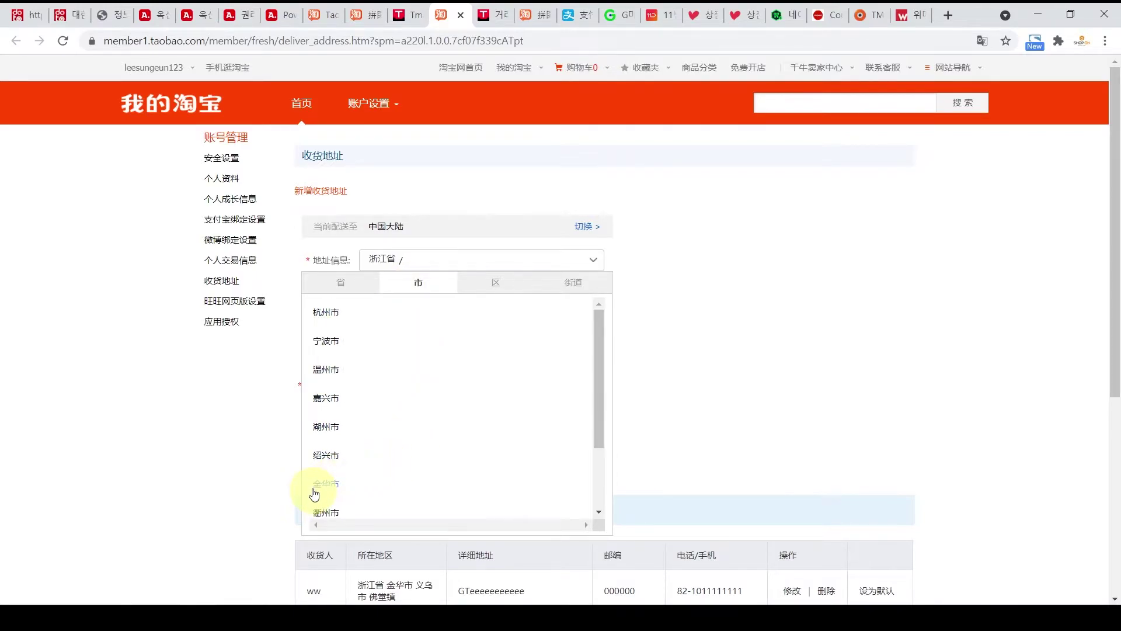
click(333, 491)
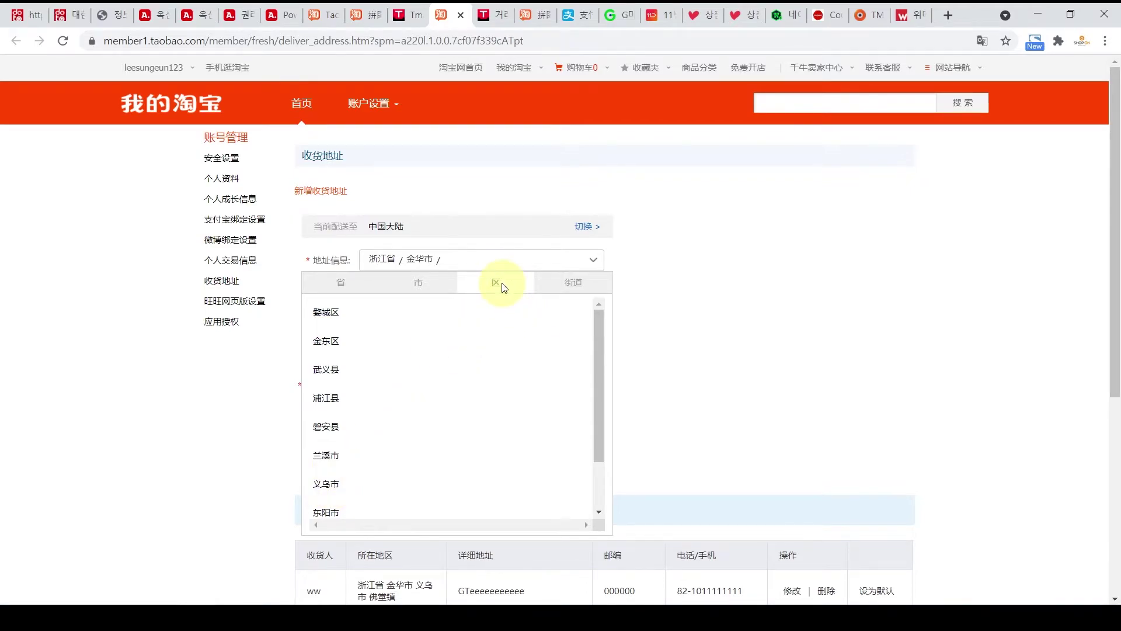
click(325, 488)
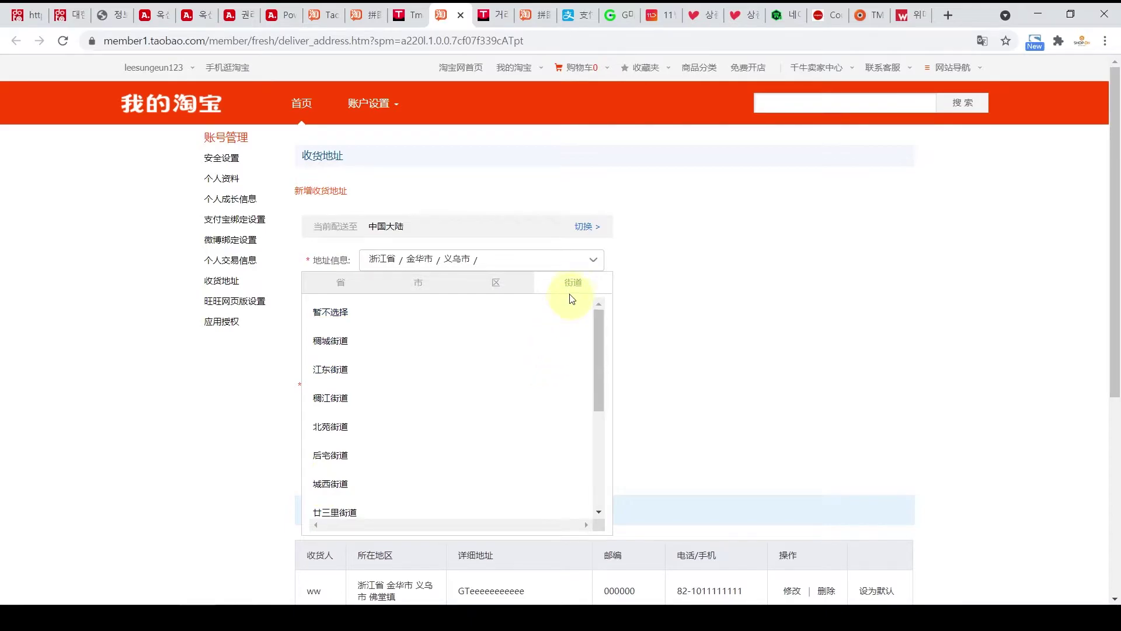
key(alt+Tab)
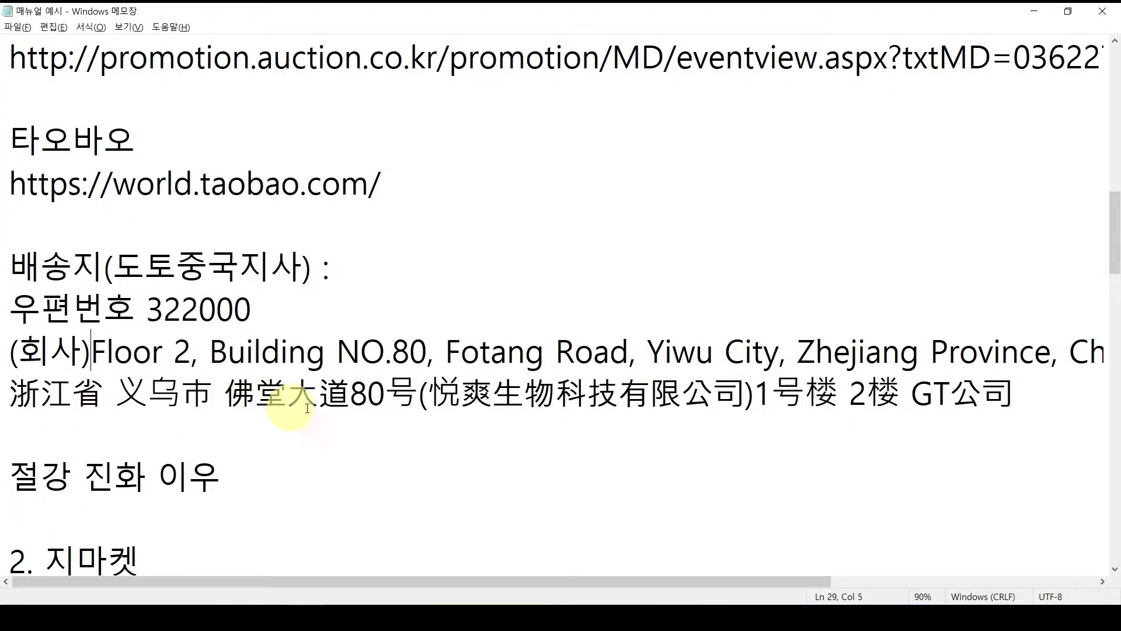
key(alt+Tab)
scroll(342, 413, down, 3)
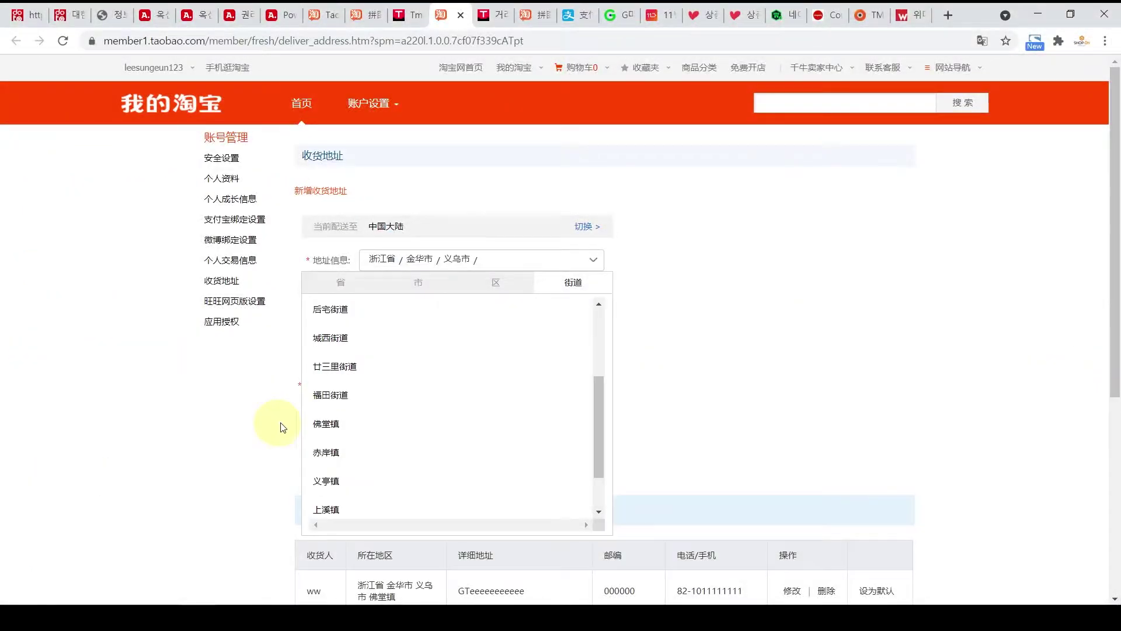
click(332, 424)
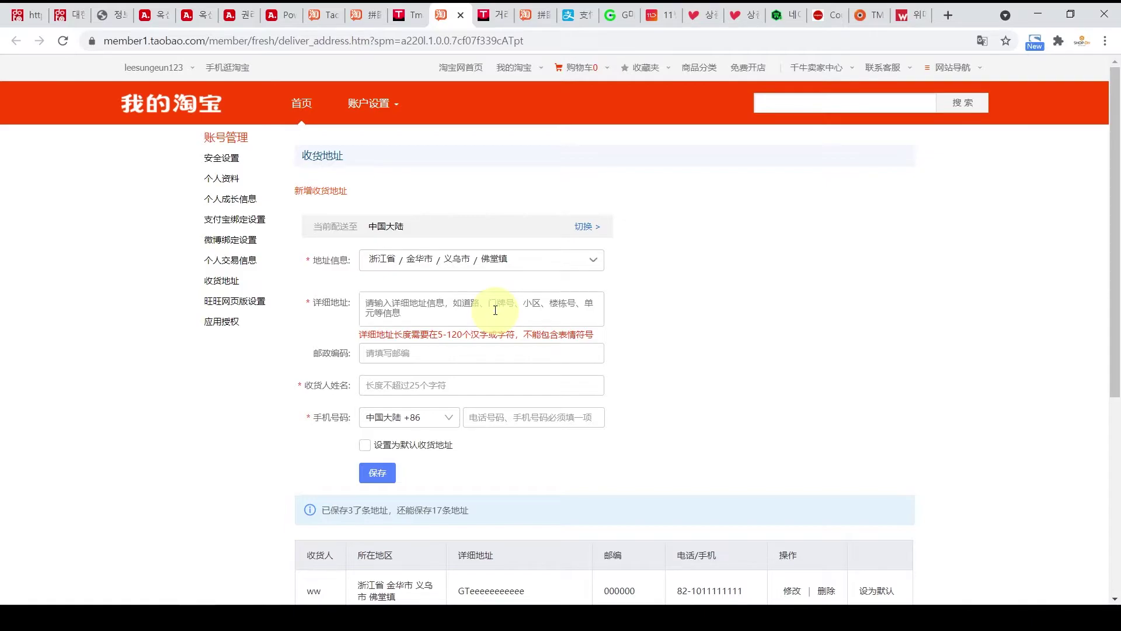
Fill in the detailed address and the recipient's name for the new delivery address
text(rose co)
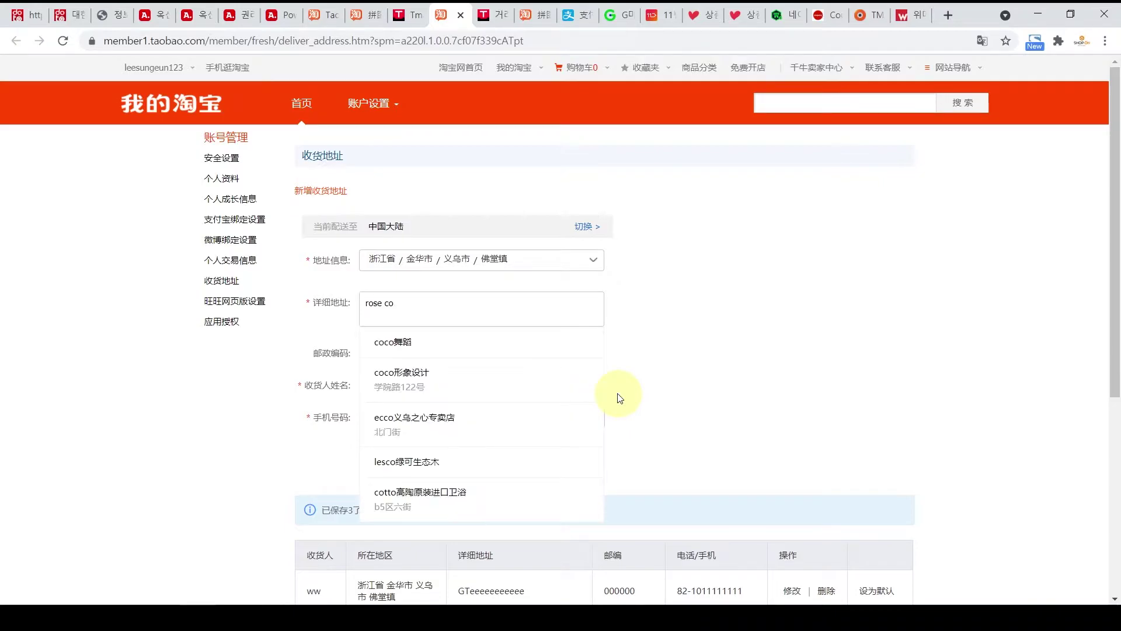
click(791, 317)
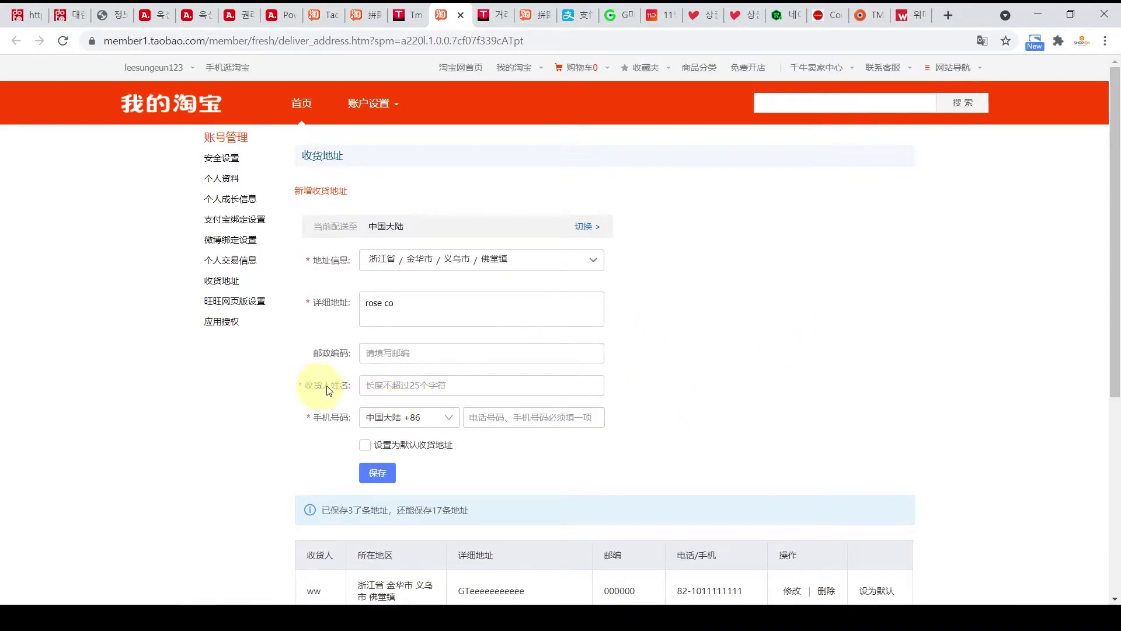
click(405, 385)
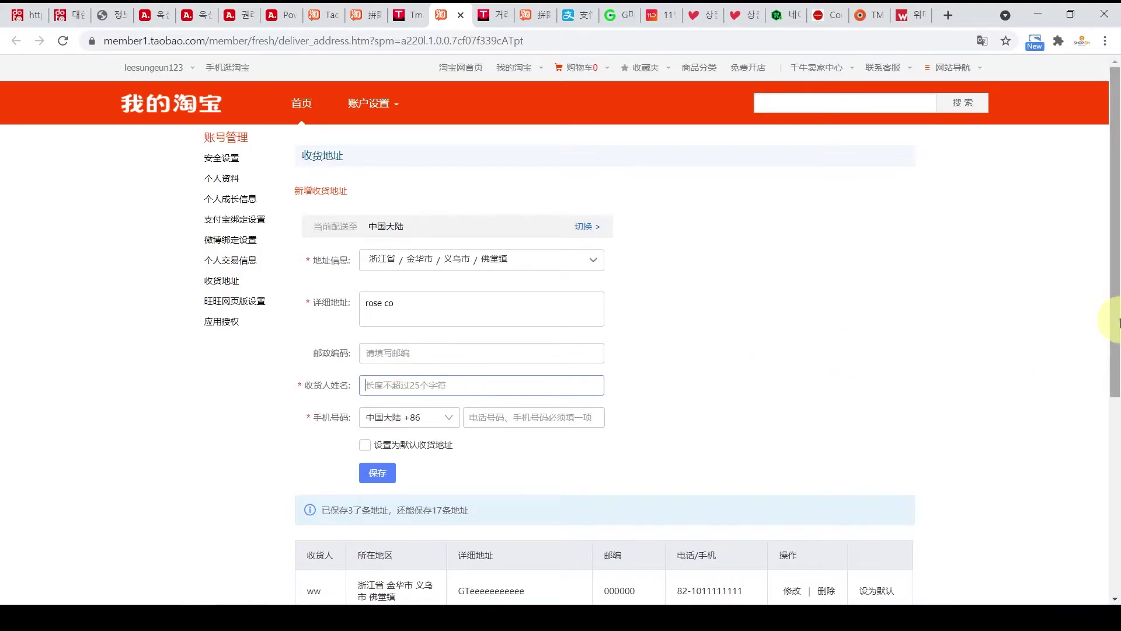
text(lee sssssssss)
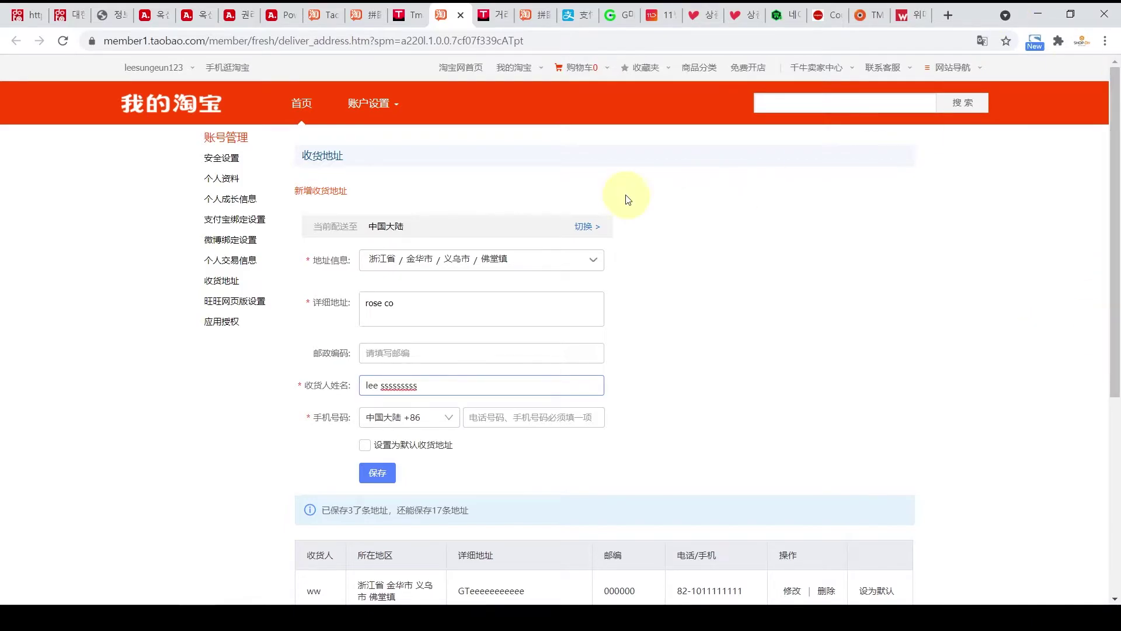
Set the phone country code to 韩国 +82, enter the recipient's mobile number and save the new address
click(451, 423)
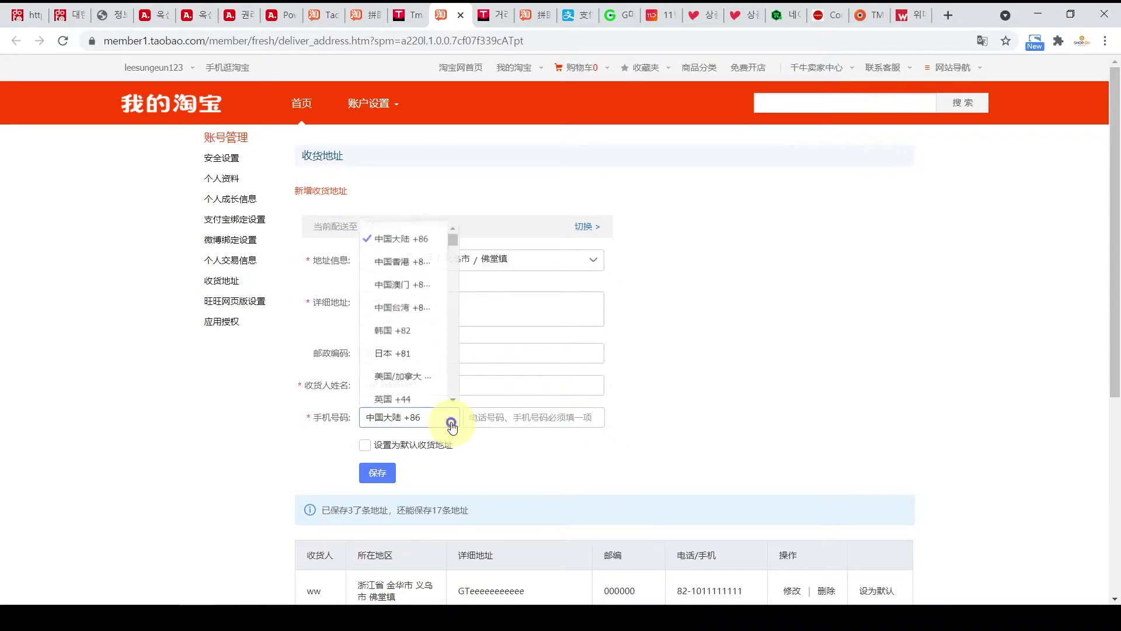
click(410, 327)
click(501, 418)
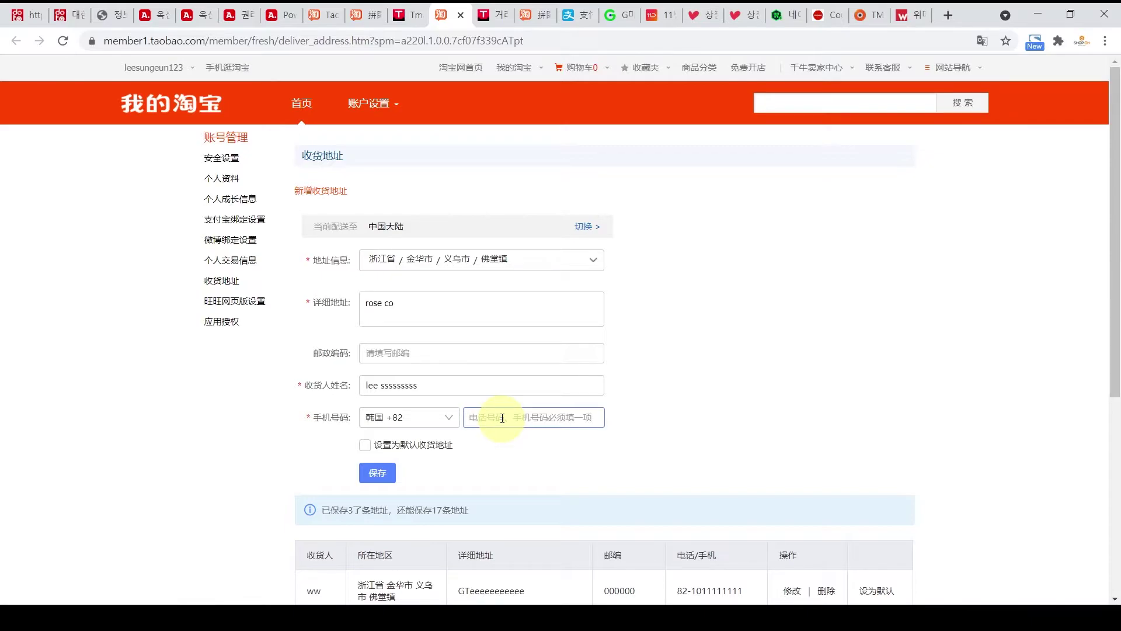
text(1011111111)
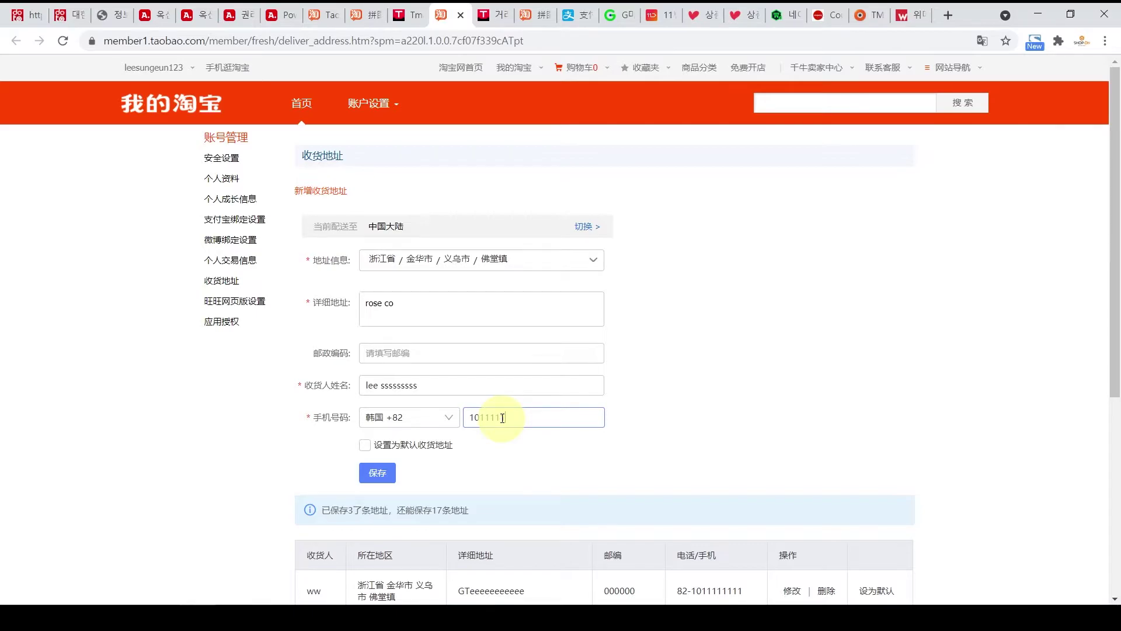
click(389, 480)
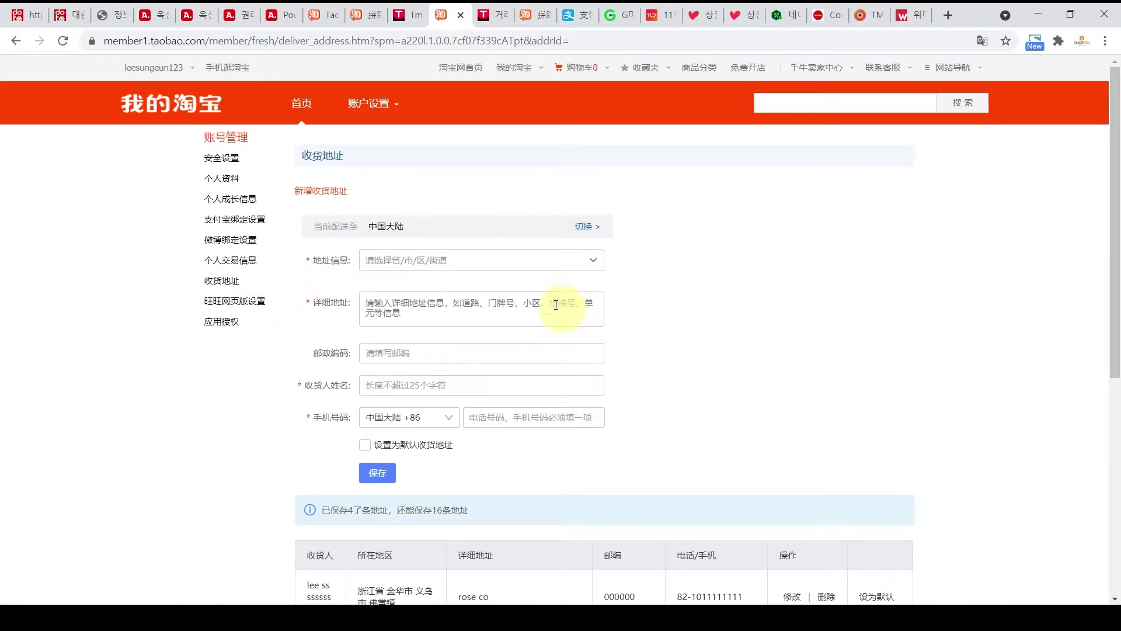
Return to the Tmall order confirmation page showing the delivery address choices
click(378, 20)
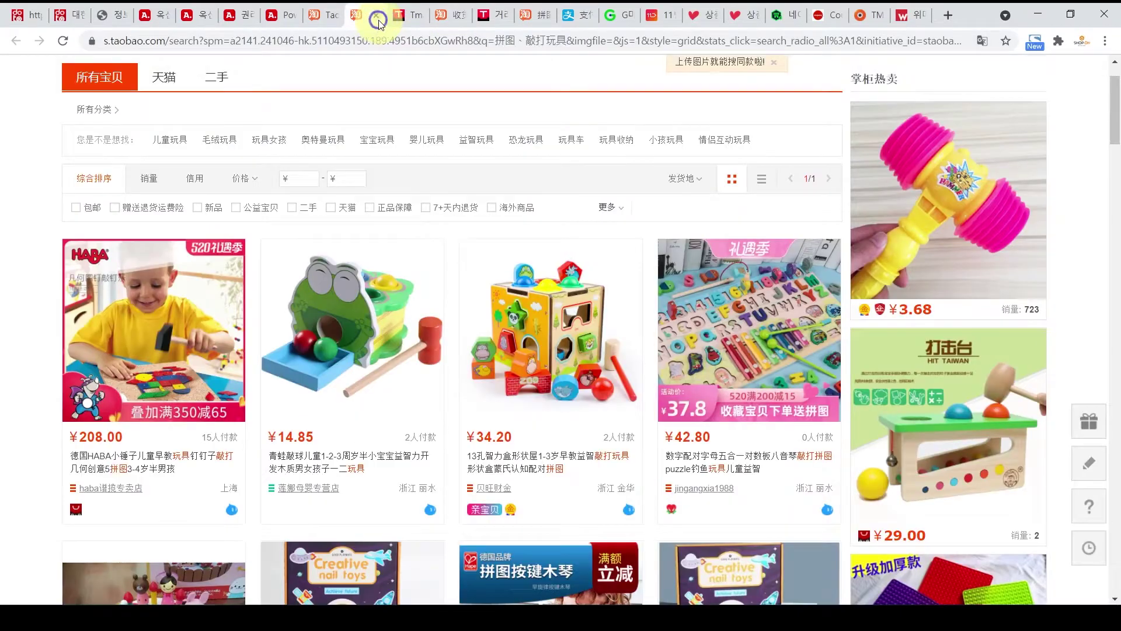
key(ctrl+Tab)
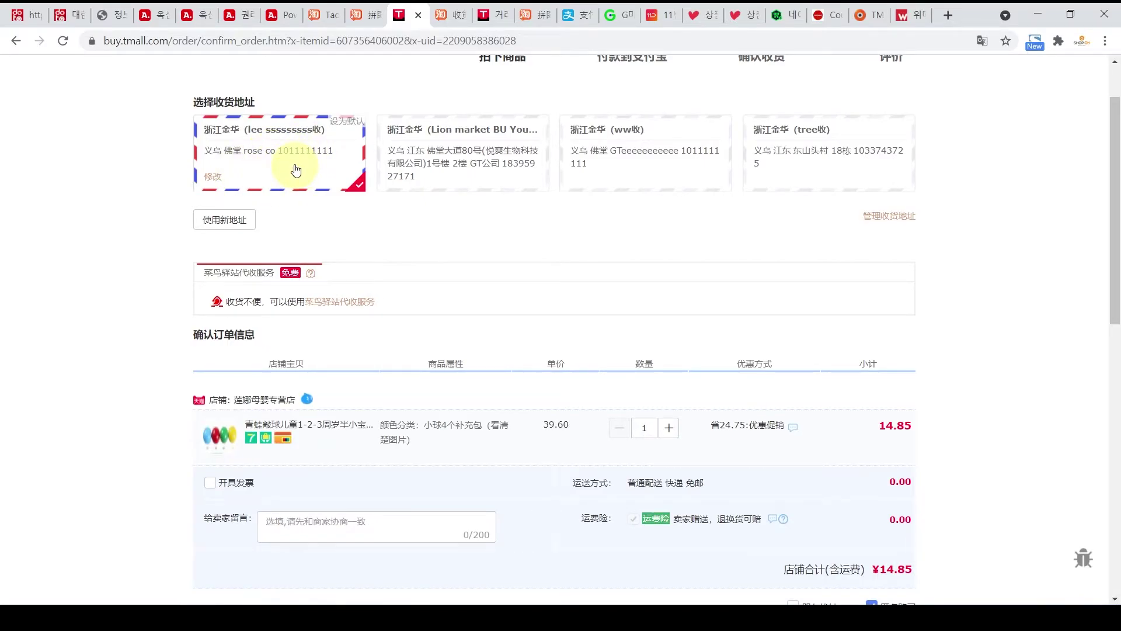
Translate the order confirmation page into Korean and submit the toy order with the newly added delivery address selected
click(984, 40)
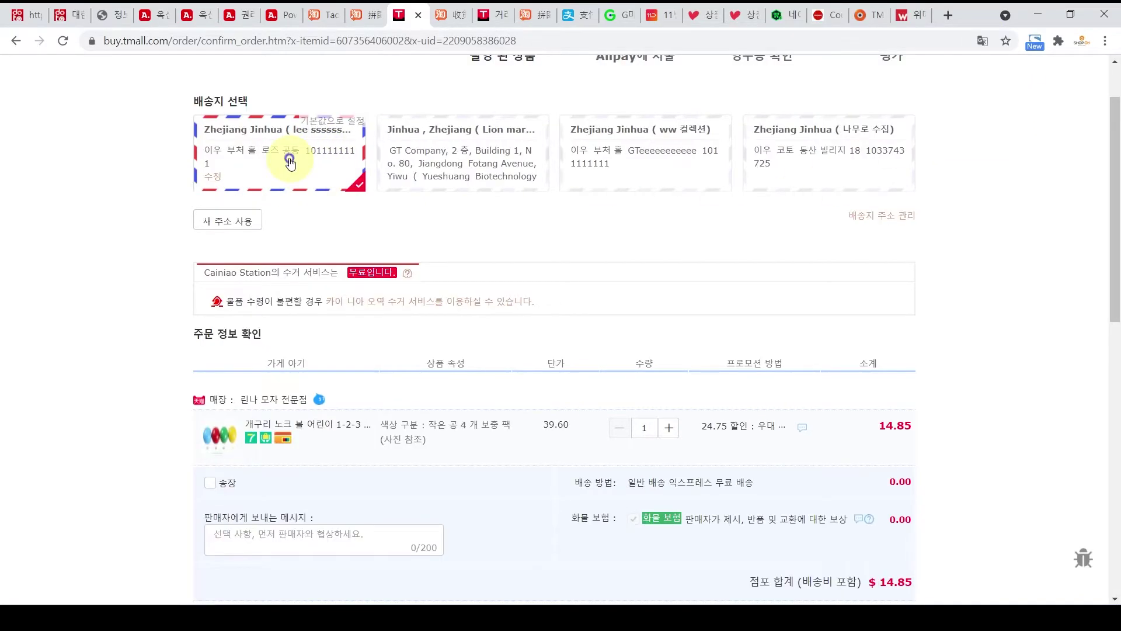
scroll(713, 257, down, 5)
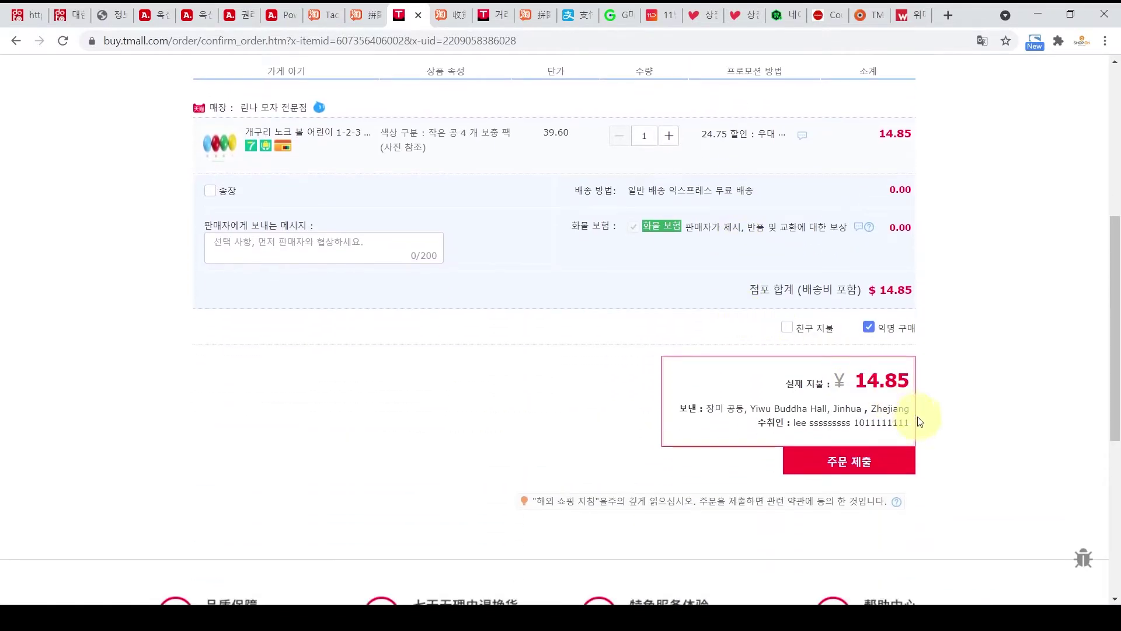
click(905, 461)
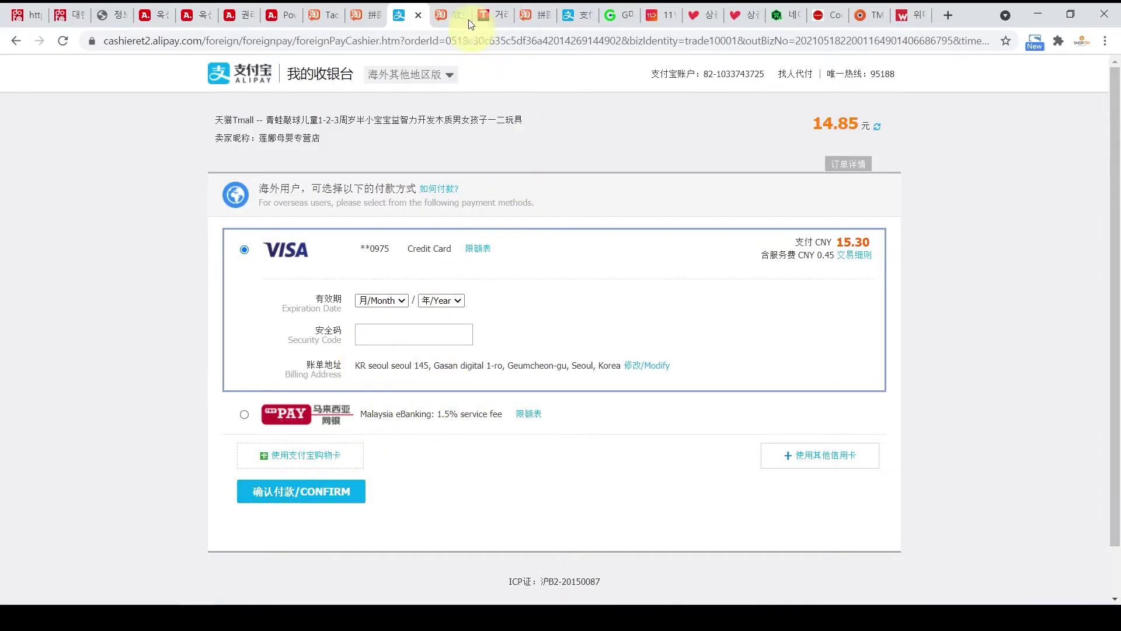
Open the list of purchased items from the Taobao home page and translate it into Korean
click(368, 15)
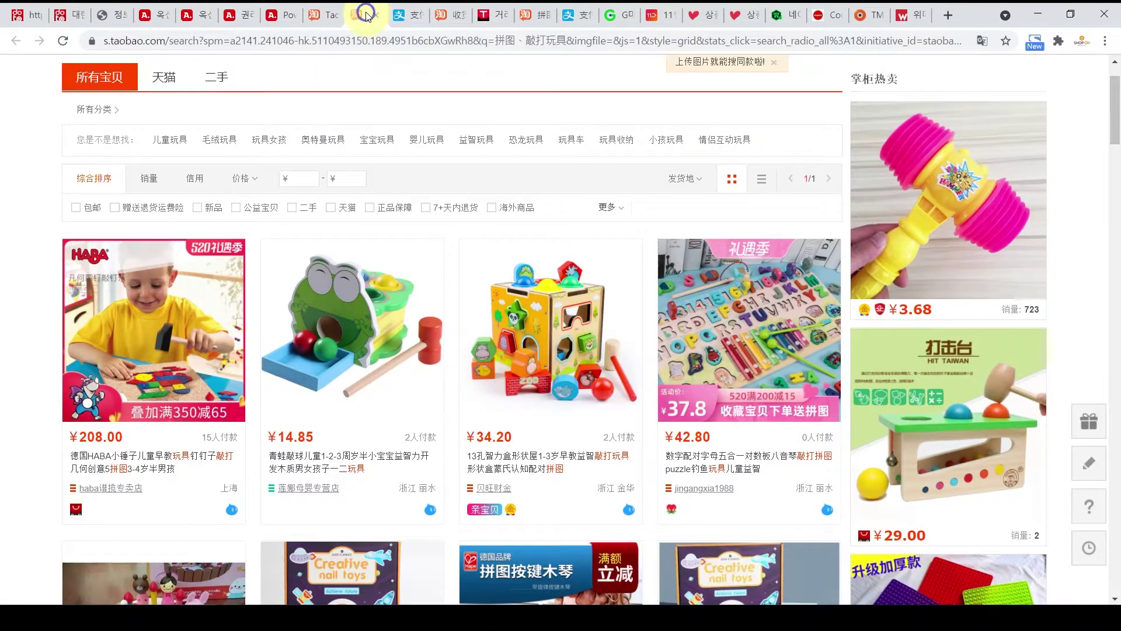
click(320, 15)
mouse_move(640, 69)
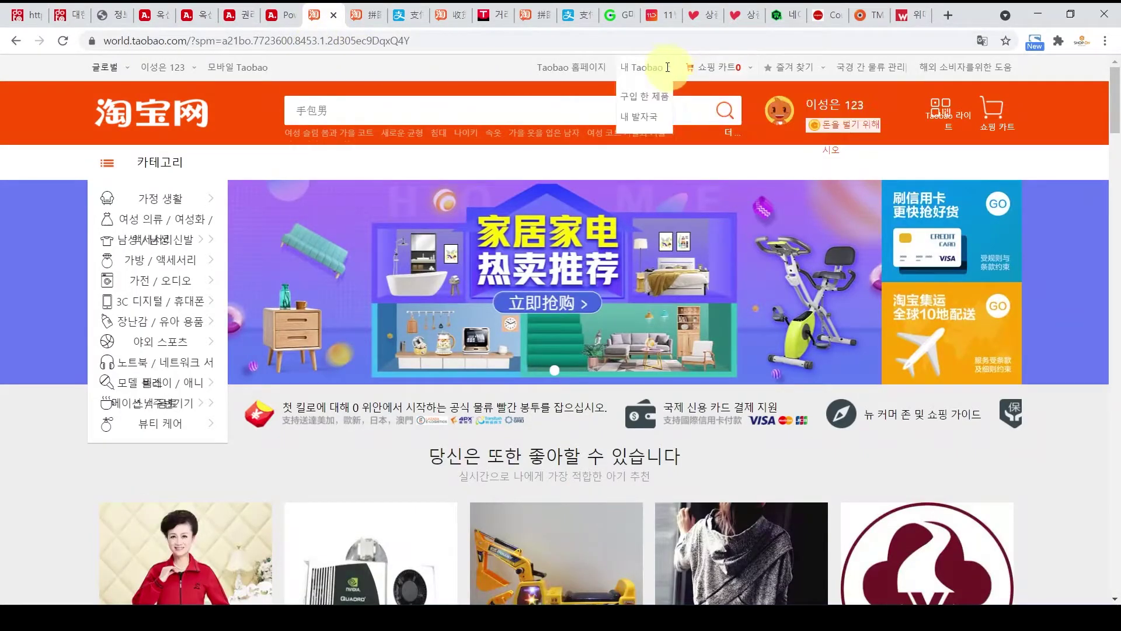
click(652, 99)
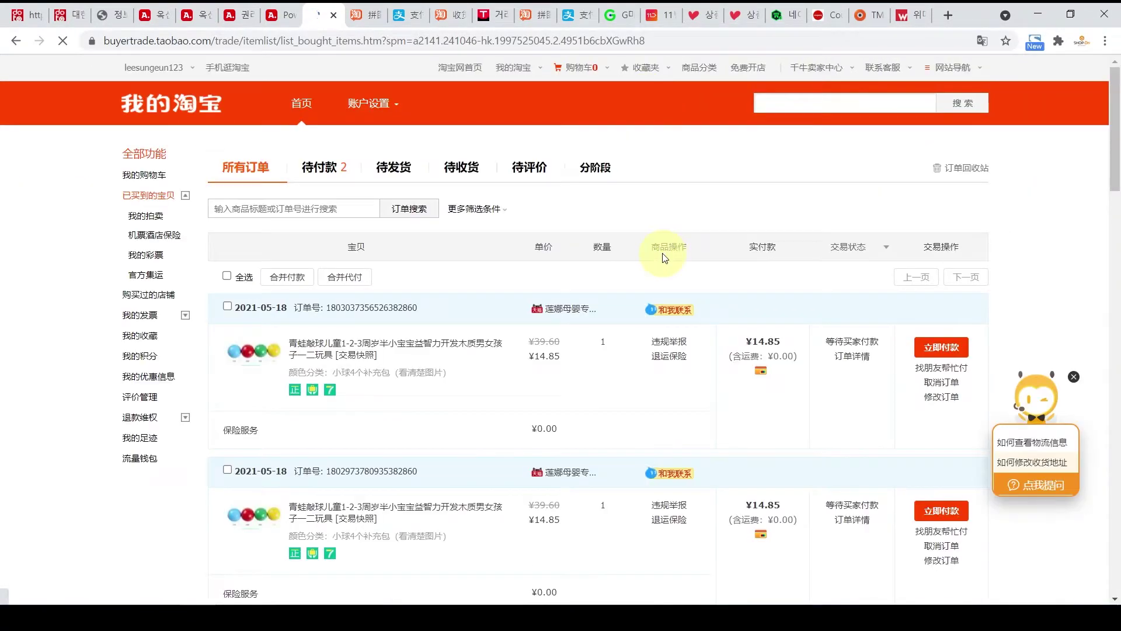
click(982, 40)
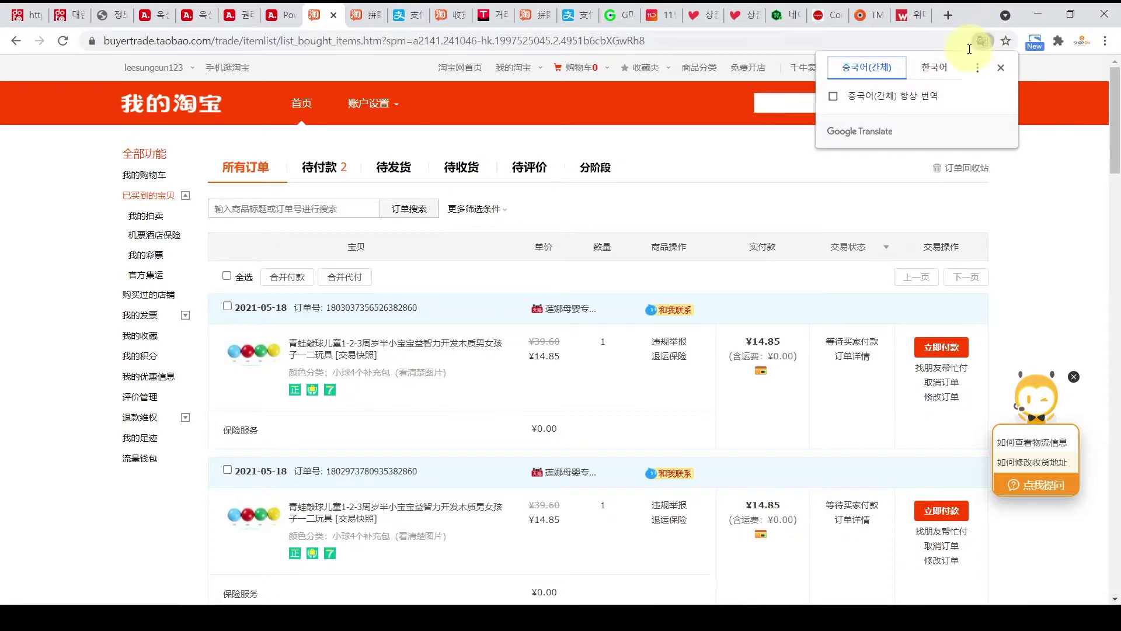
click(944, 70)
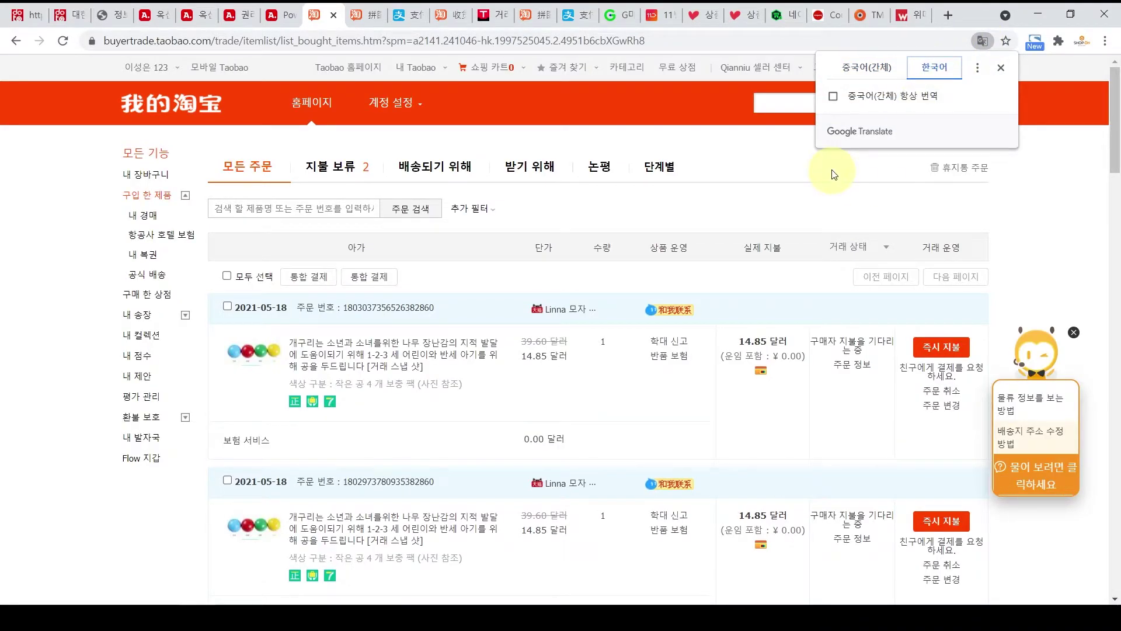
Open the order information of the newest toy order, translate it into Korean and examine the delivery address and price details
scroll(832, 181, down, 1)
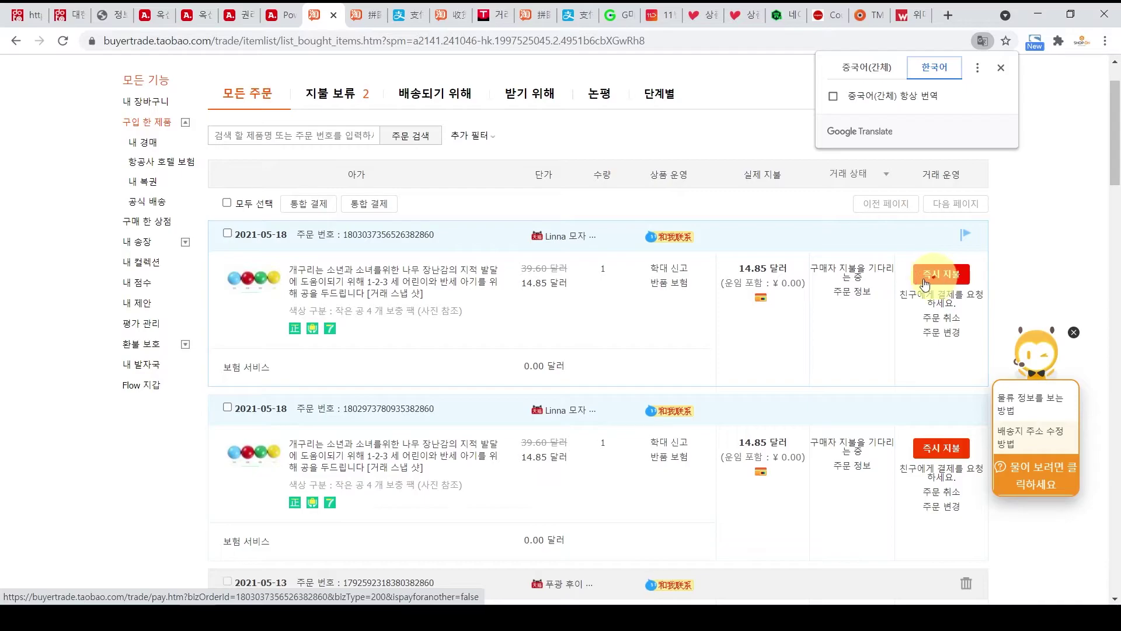
click(853, 292)
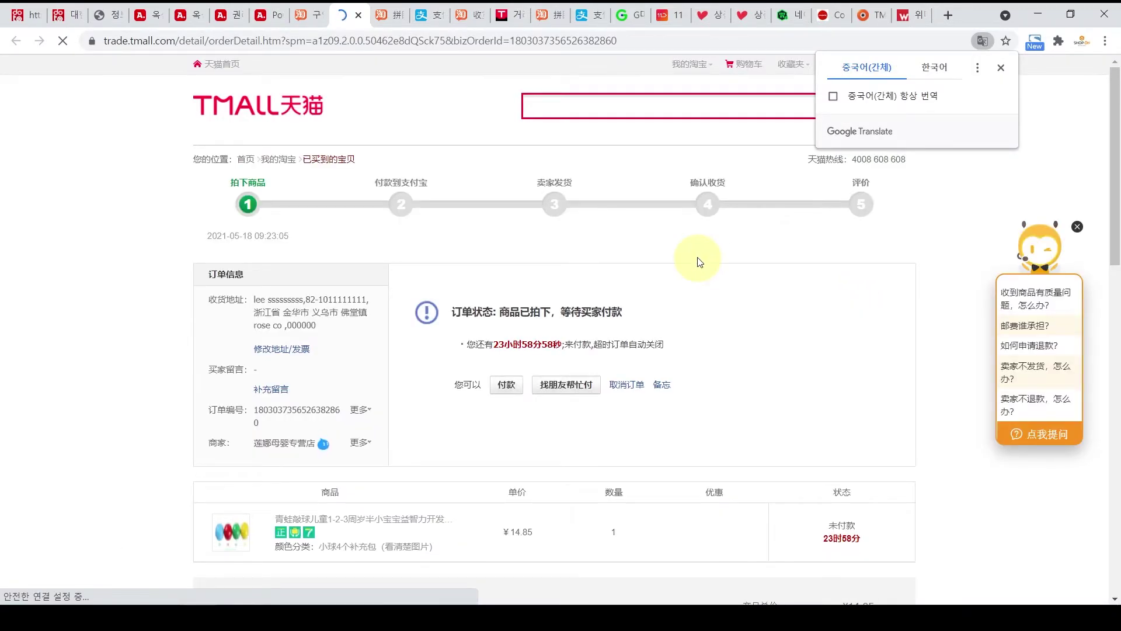
scroll(876, 292, down, 1)
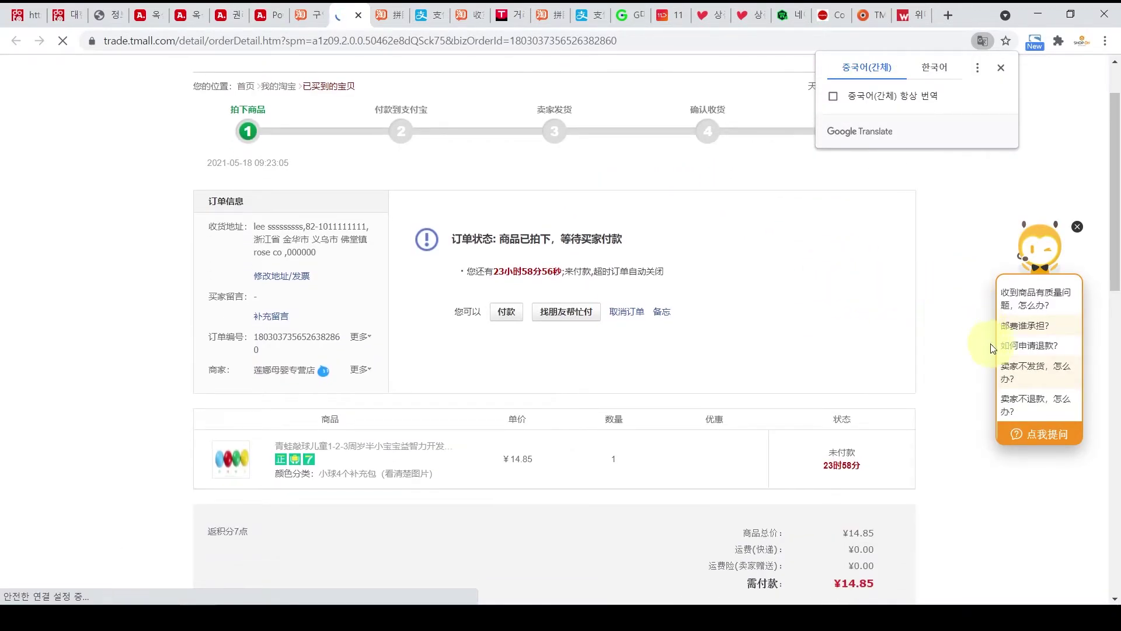
scroll(987, 350, down, 1)
scroll(987, 362, up, 1)
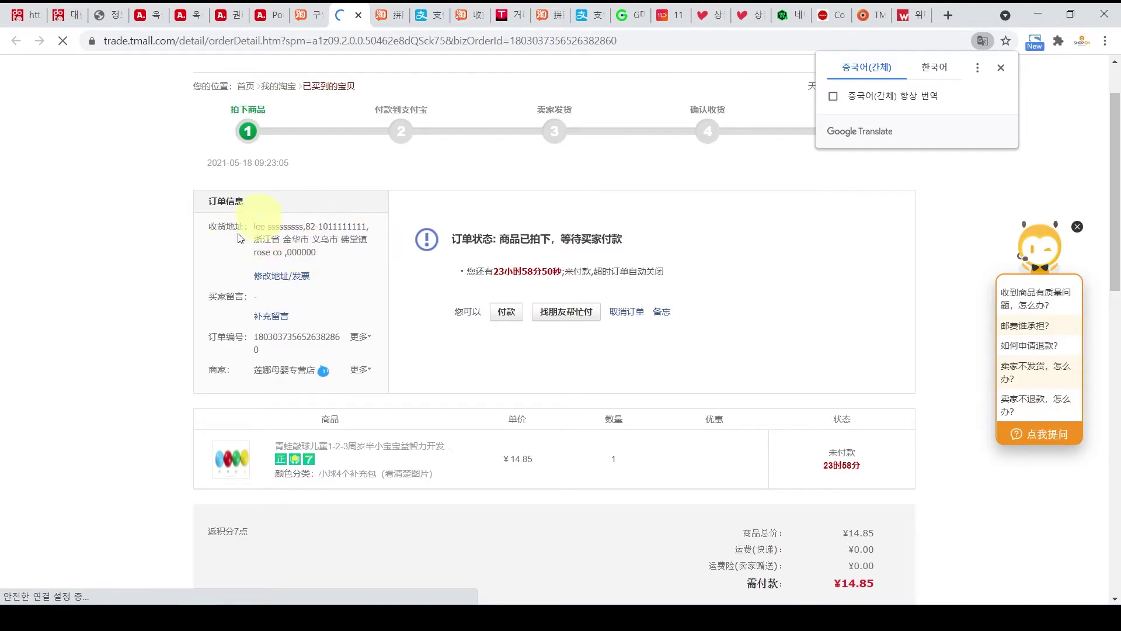
click(936, 76)
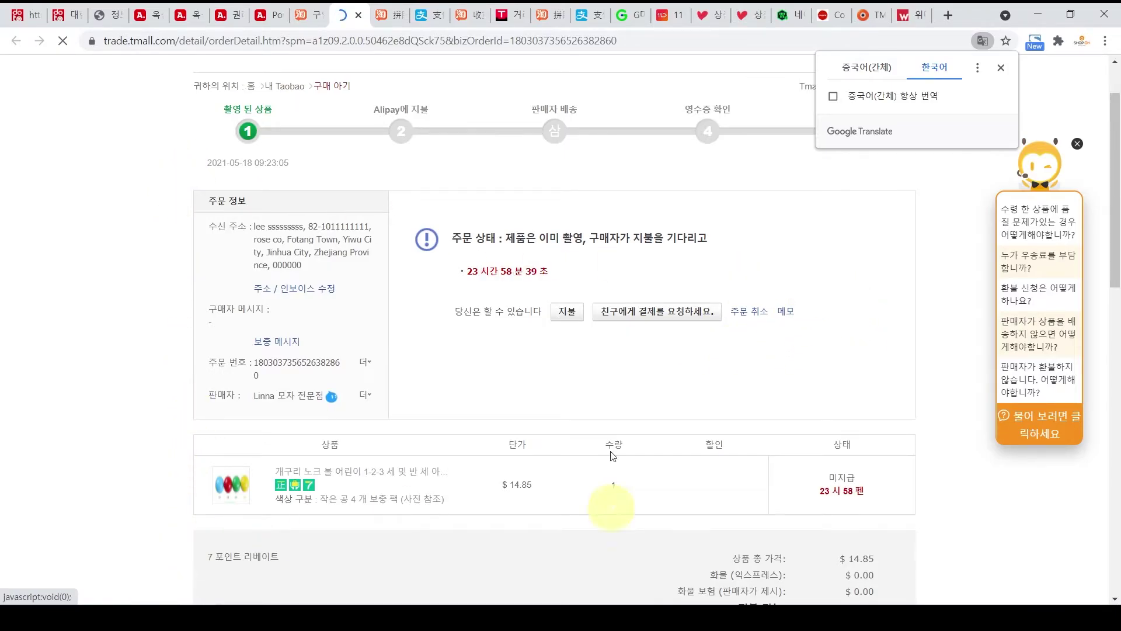
scroll(613, 507, down, 1)
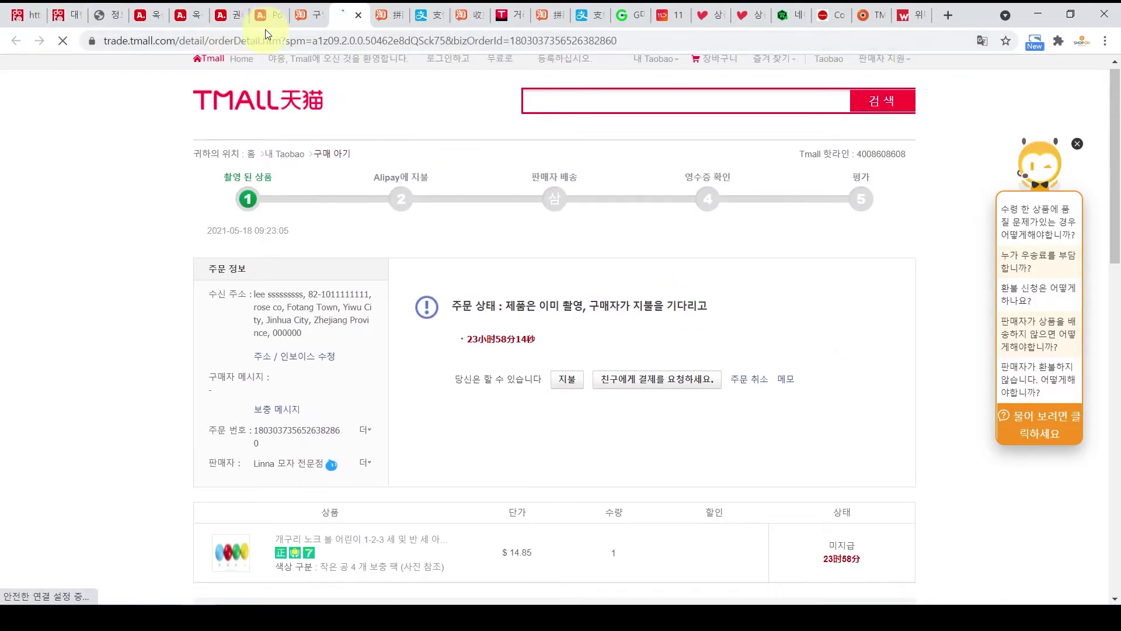
Compare the purchased items list with the order detail page, and close the order detail page
click(321, 21)
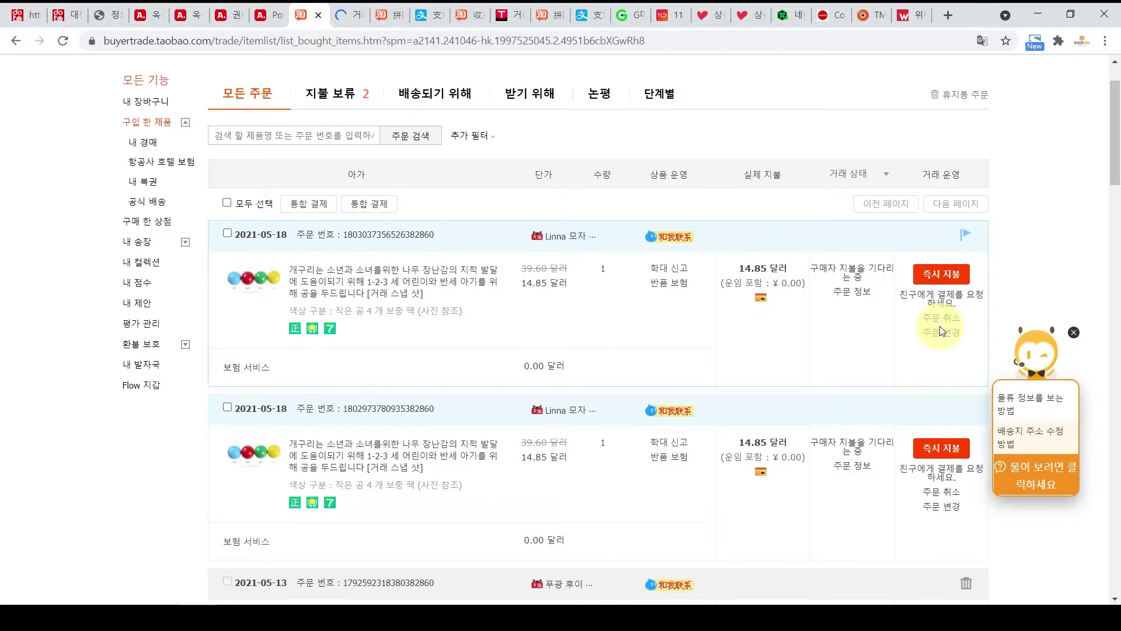
click(354, 17)
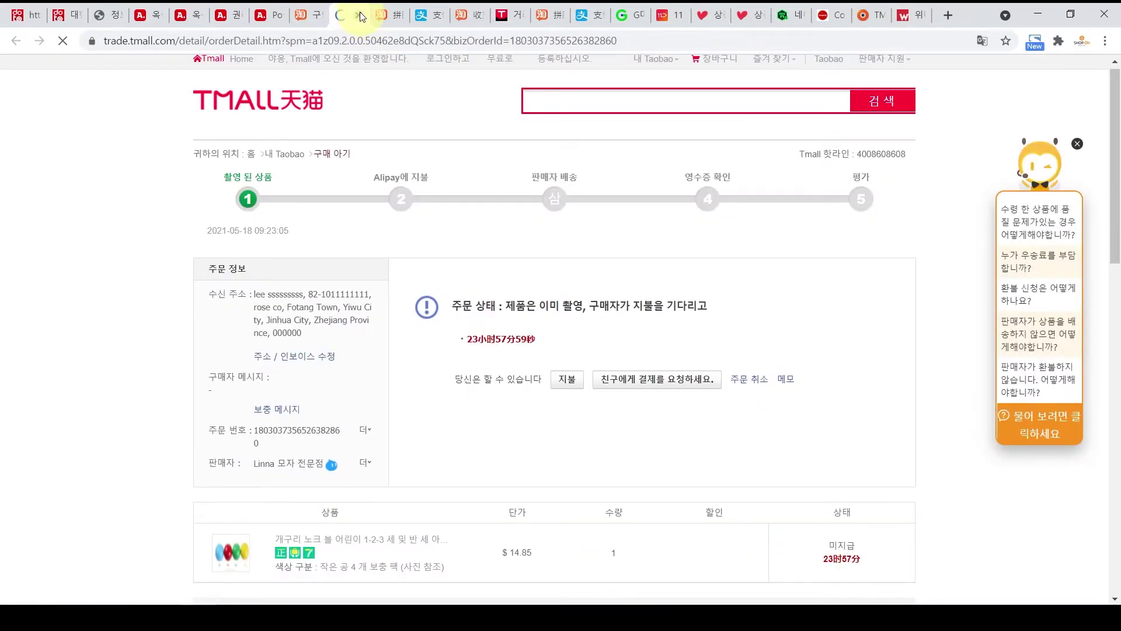
click(359, 15)
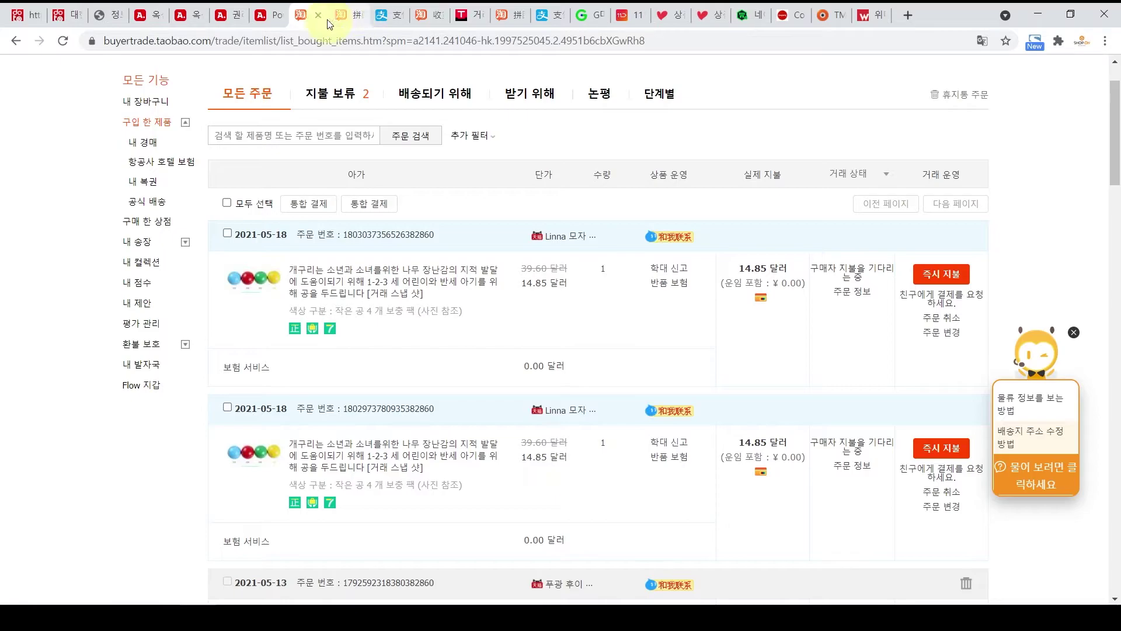
Review Auction's seller confirmation form, sign-up document section, joining guide and global seller notice for the additional document submission rules
click(239, 18)
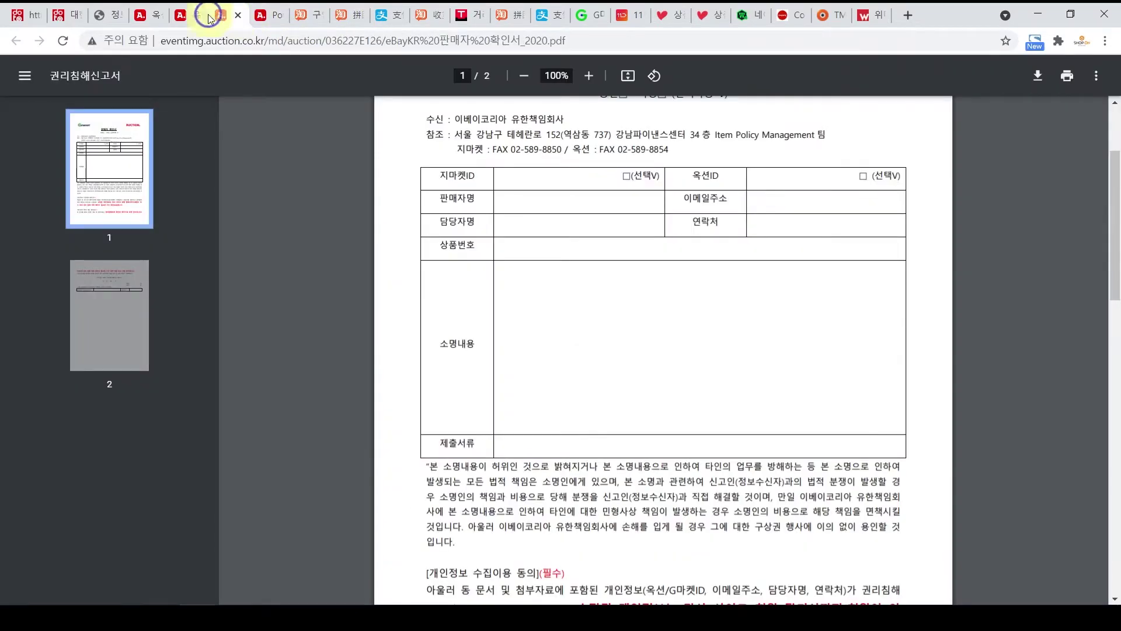
click(185, 14)
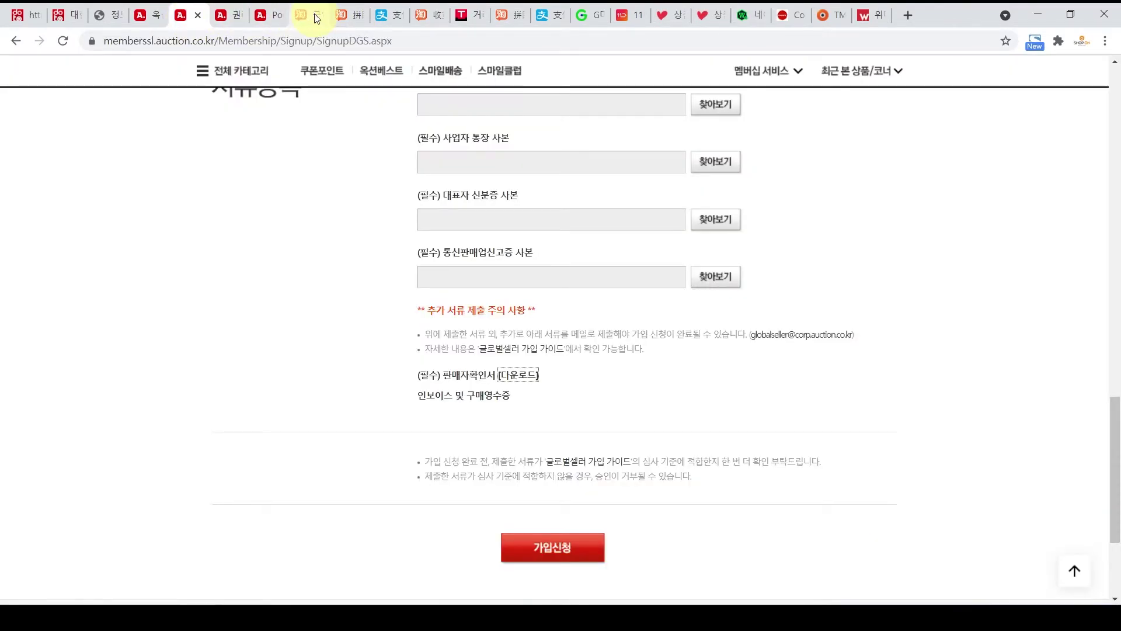
click(272, 15)
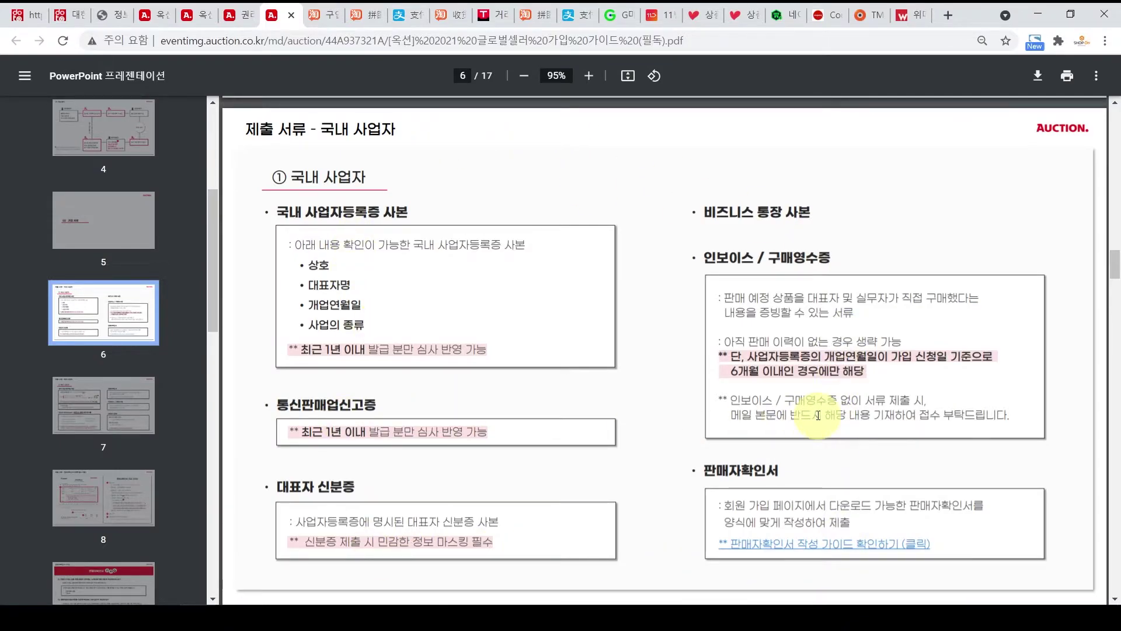
click(158, 15)
scroll(823, 333, down, 8)
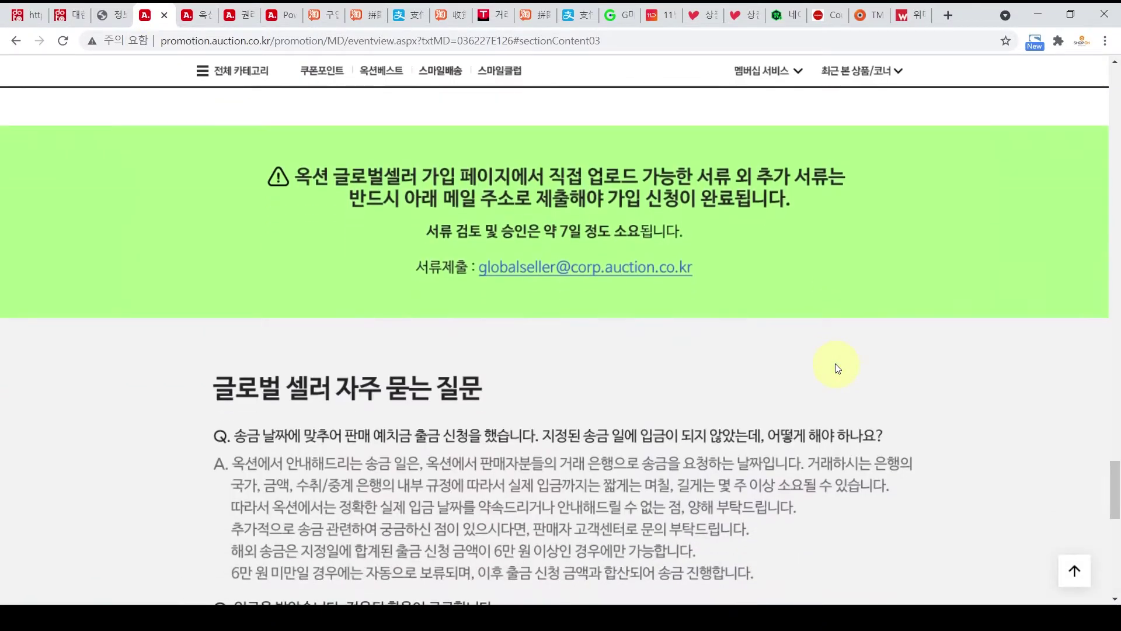
scroll(740, 275, down, 6)
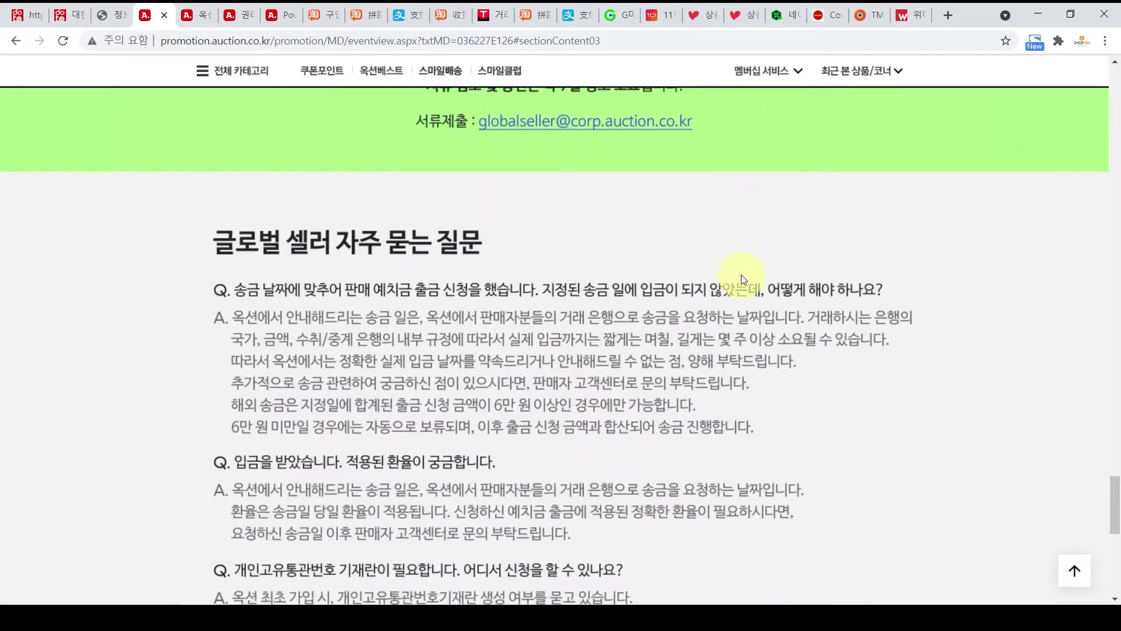
scroll(745, 286, up, 4)
Read the Auction global seller guide from the required documents to the submission method for domestic businesses on page 10
key(ctrl+7)
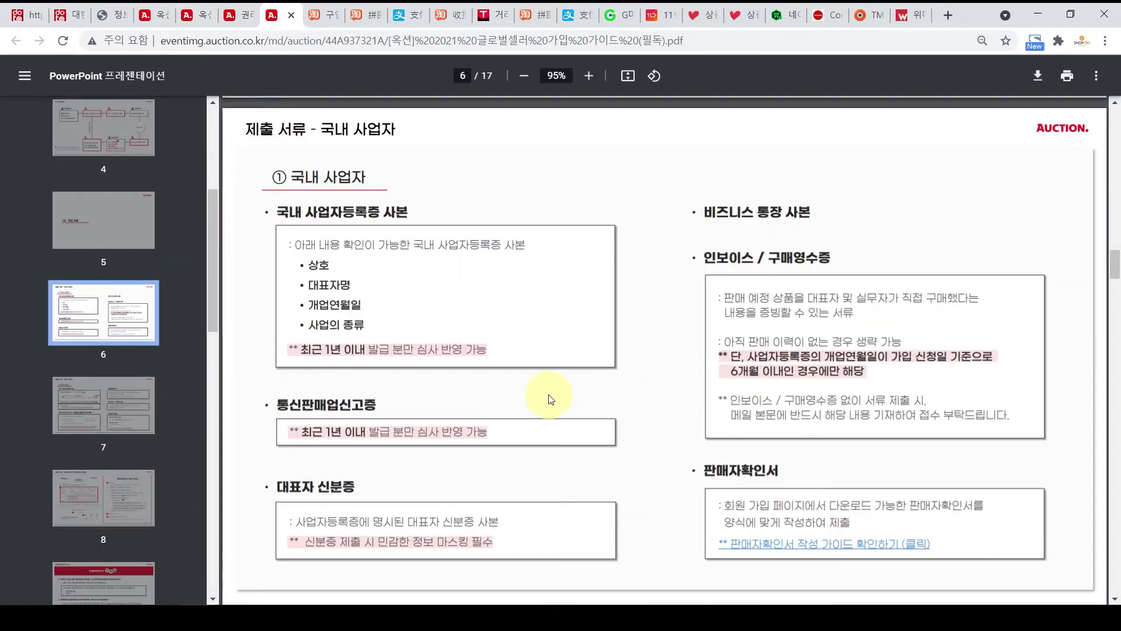
scroll(555, 409, down, 6)
scroll(581, 437, down, 4)
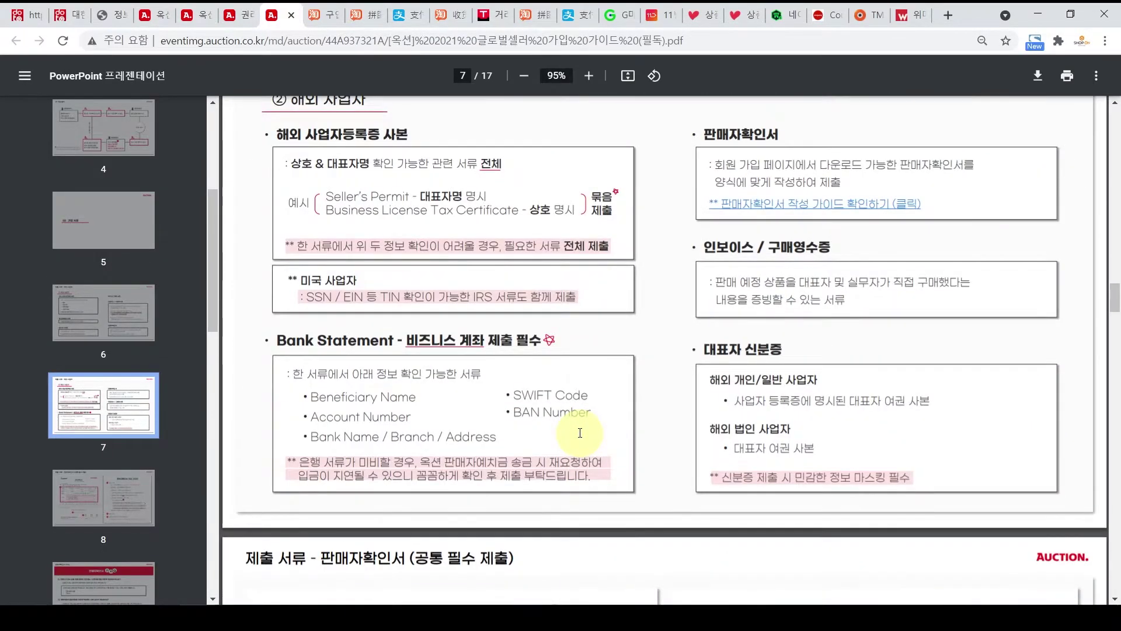
scroll(580, 433, down, 20)
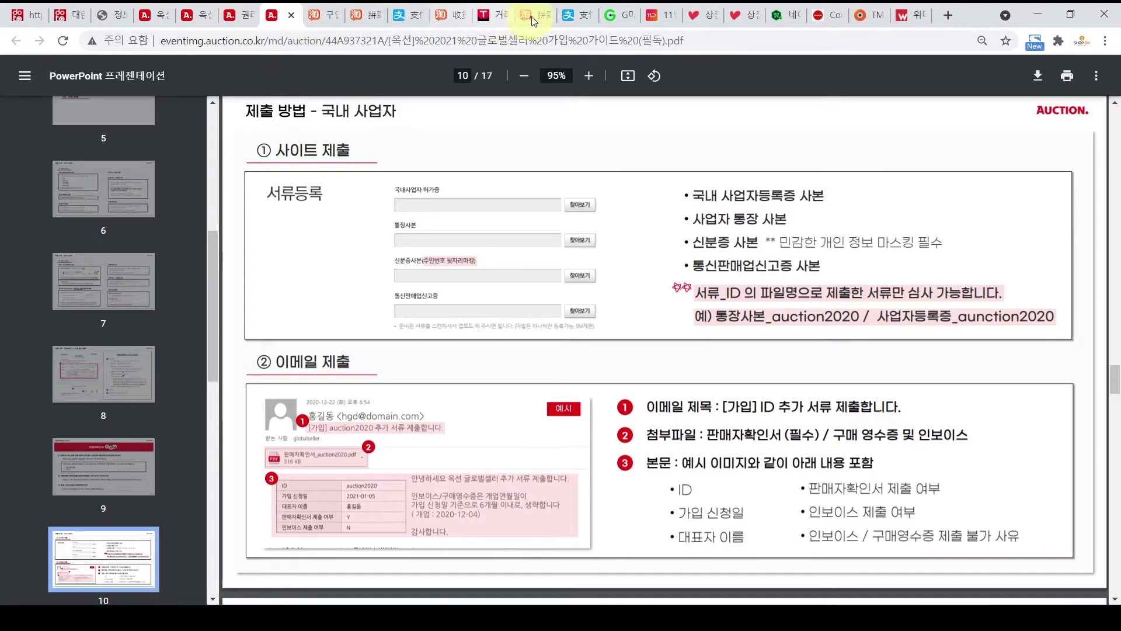
Open the Gmarket global seller joining page and examine the document list in the 국내사업자 안내 section
click(624, 23)
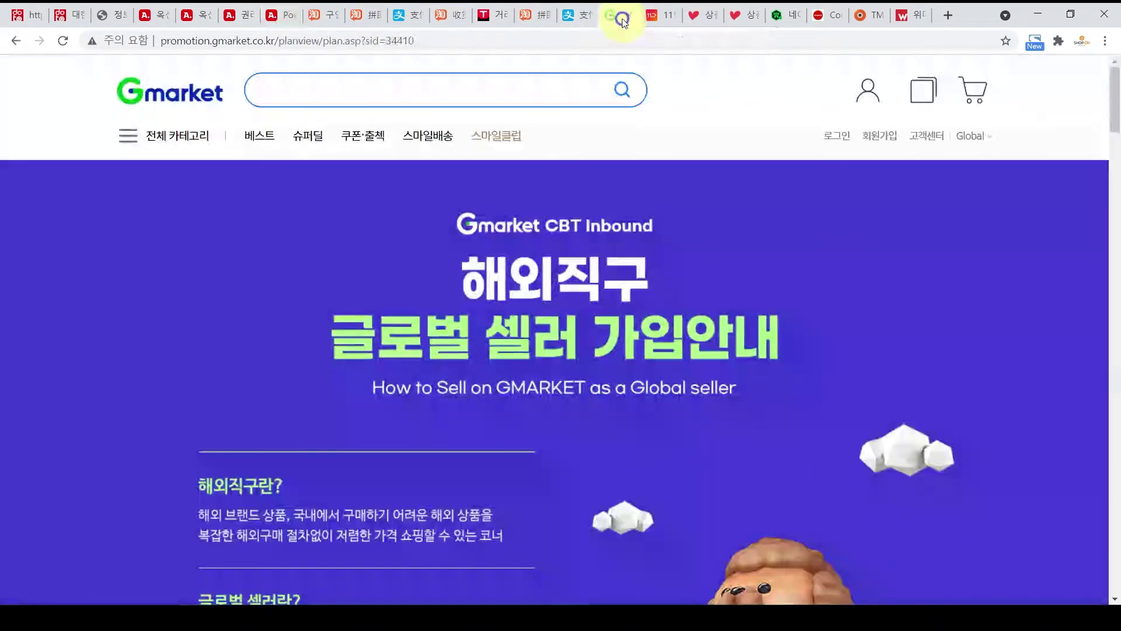
scroll(798, 305, down, 10)
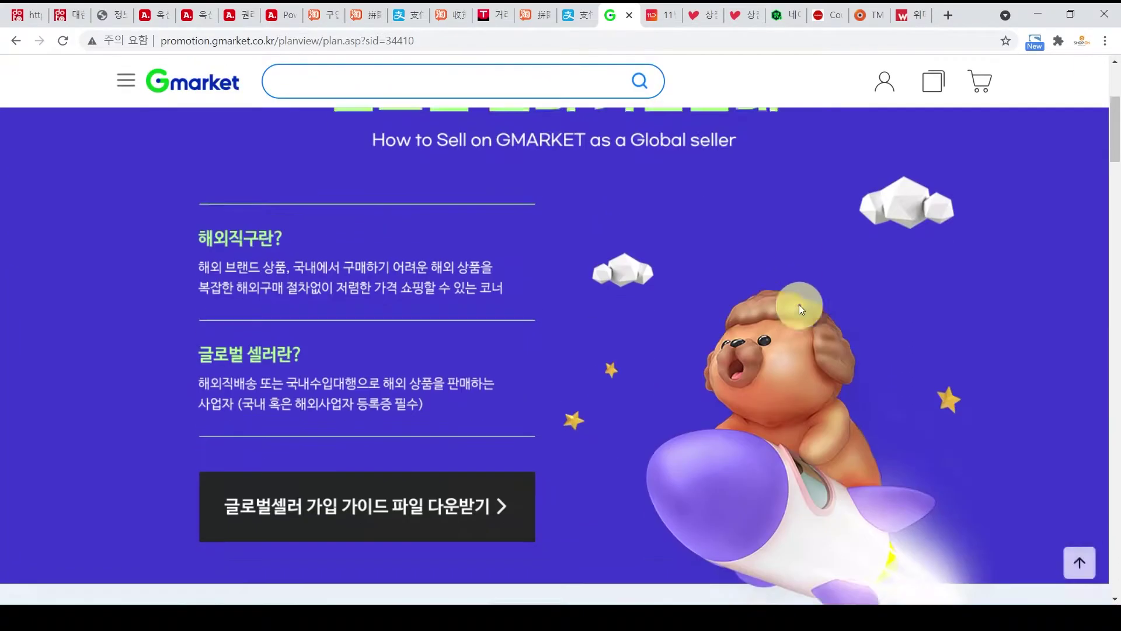
scroll(804, 292, up, 1)
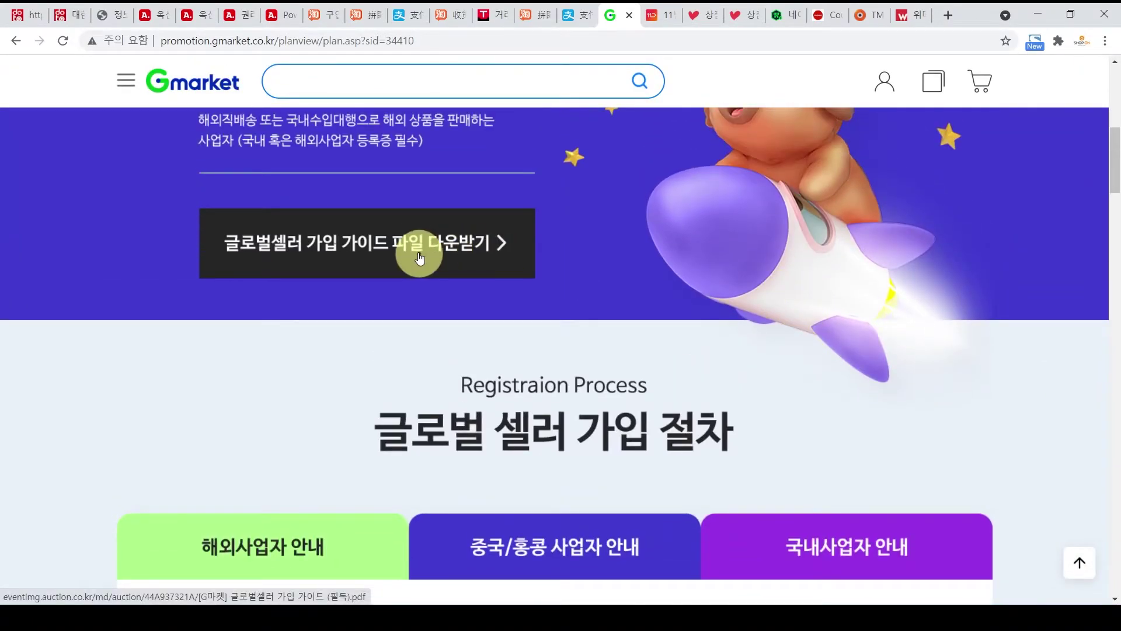
scroll(856, 297, down, 2)
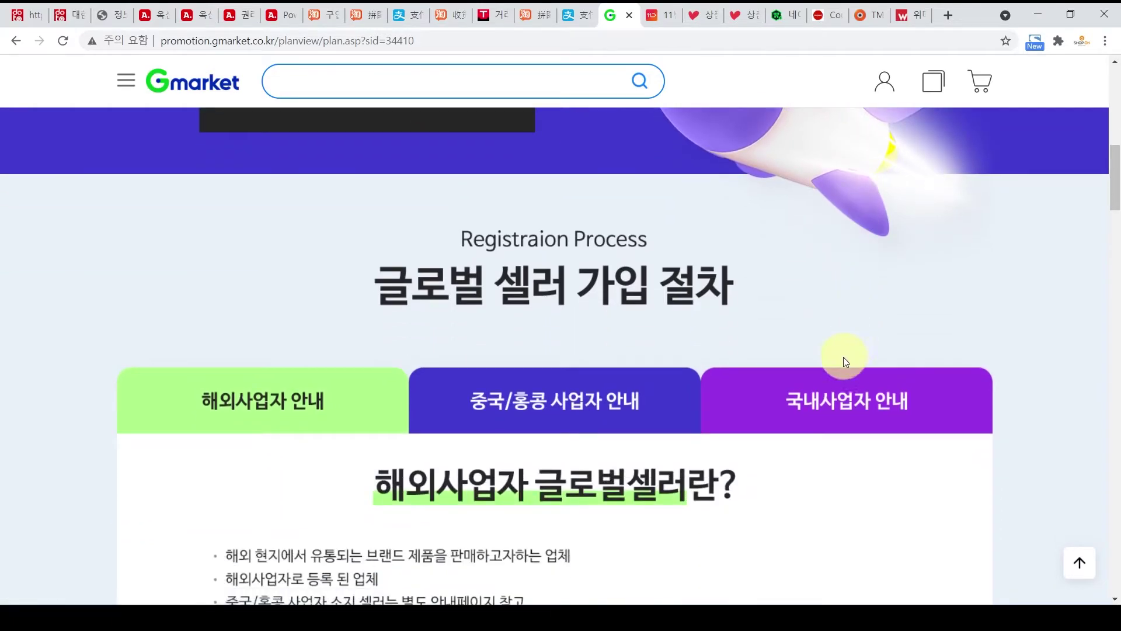
click(825, 400)
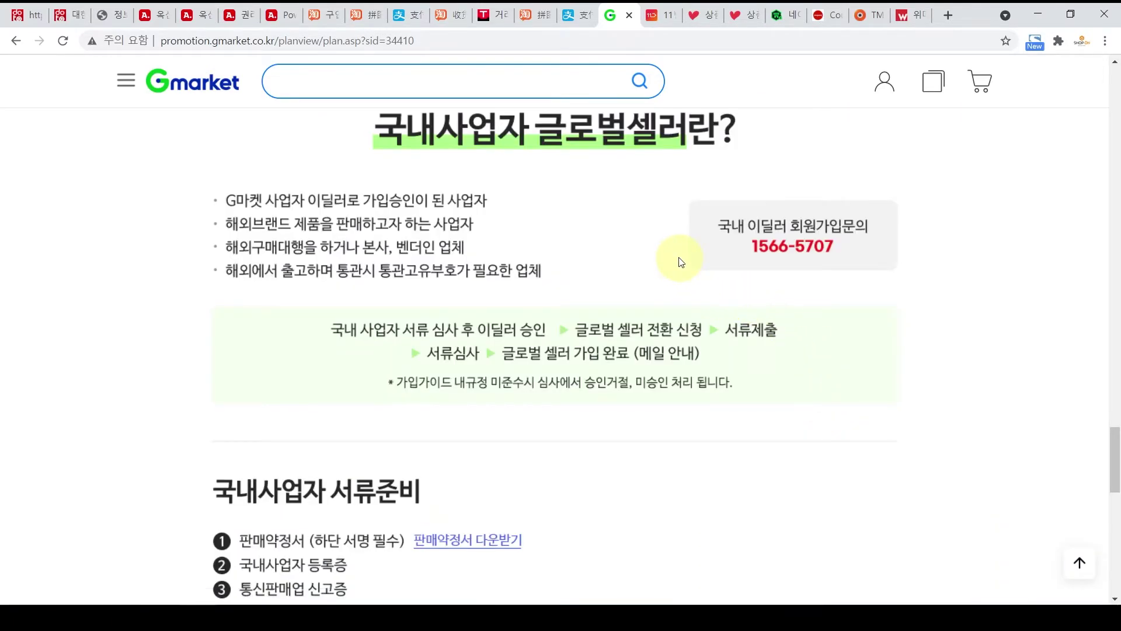
scroll(681, 262, down, 3)
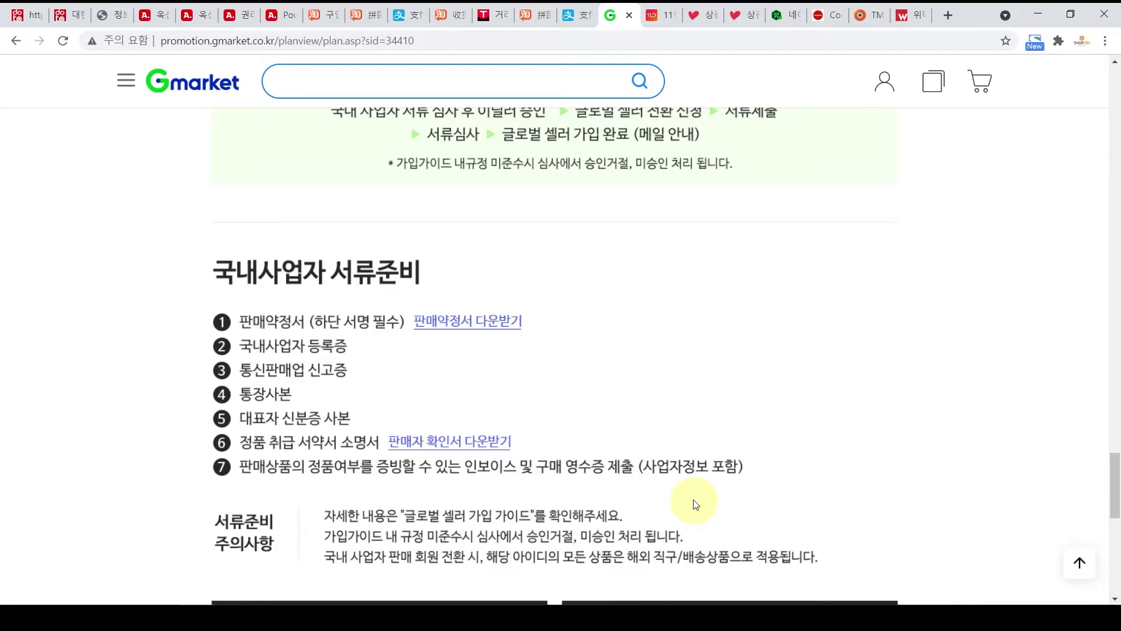
Look back over the Gmarket page's overseas business documents, the joining guide download and the registration process heading
scroll(792, 338, up, 8)
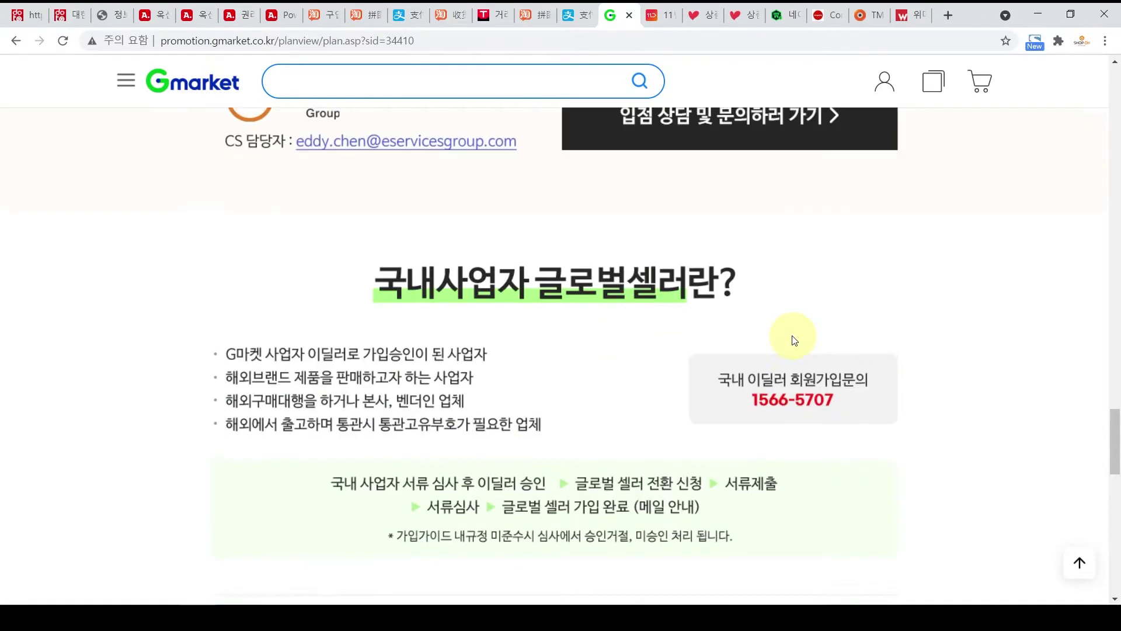
scroll(794, 341, up, 1)
scroll(892, 358, up, 6)
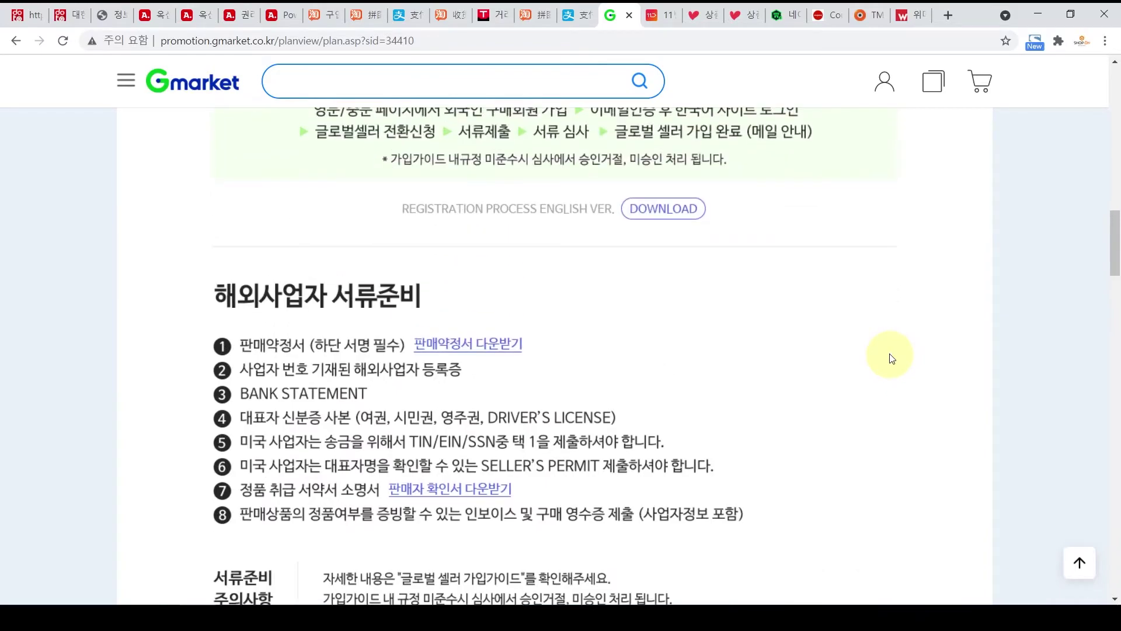
scroll(893, 360, up, 10)
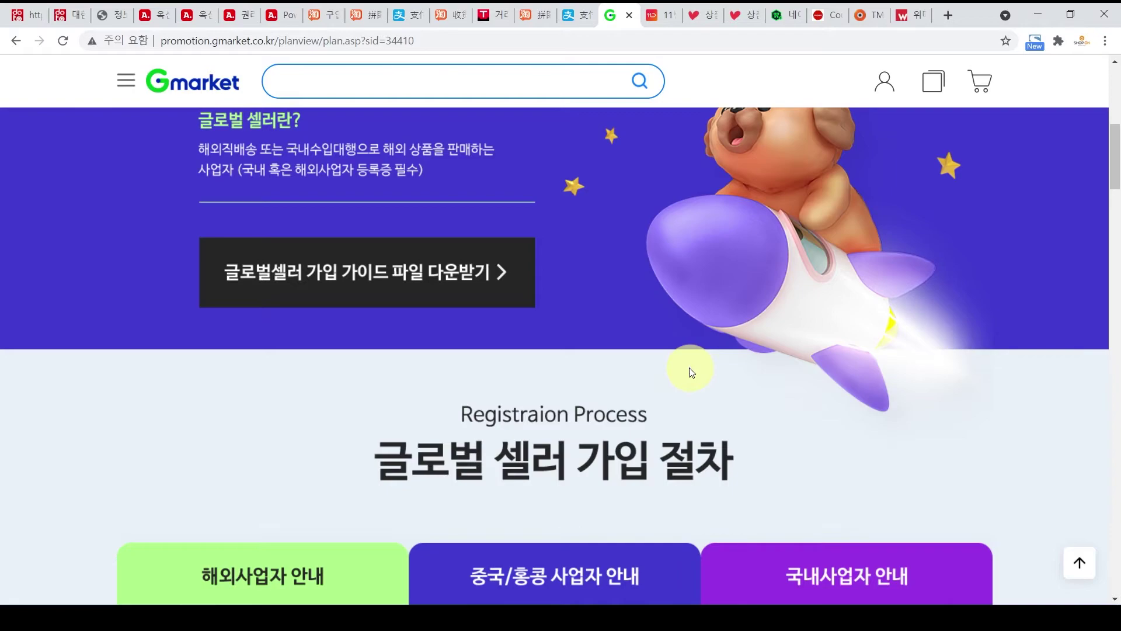
scroll(703, 327, down, 2)
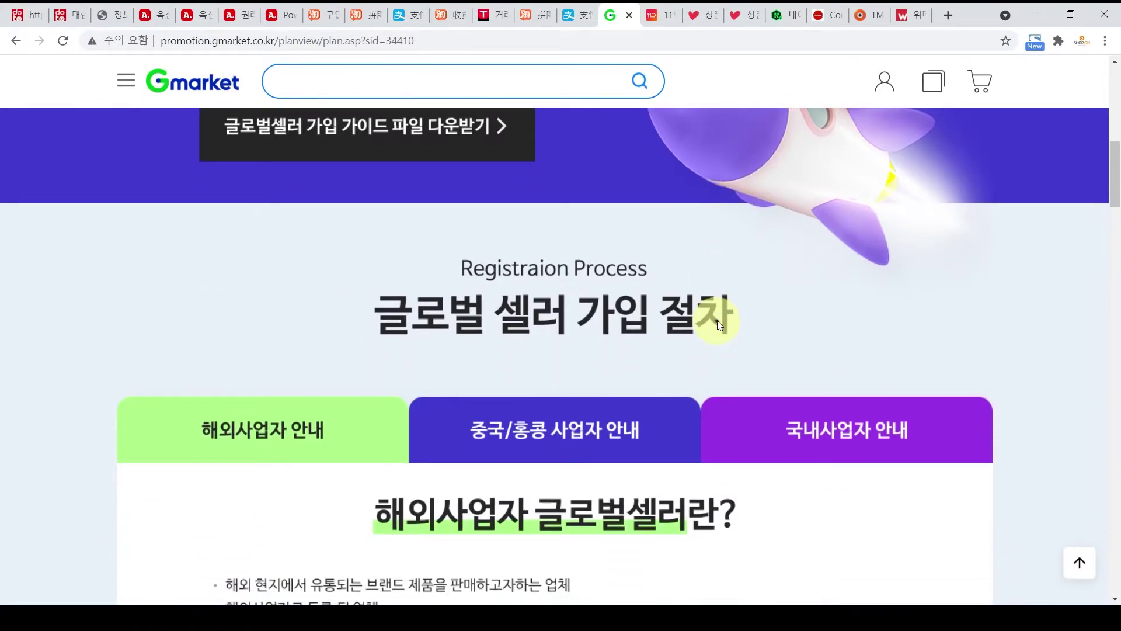
Review the Gmarket 국내사업자 안내 section's required documents and approval process, then return to the joining guide download
click(842, 433)
scroll(759, 328, down, 6)
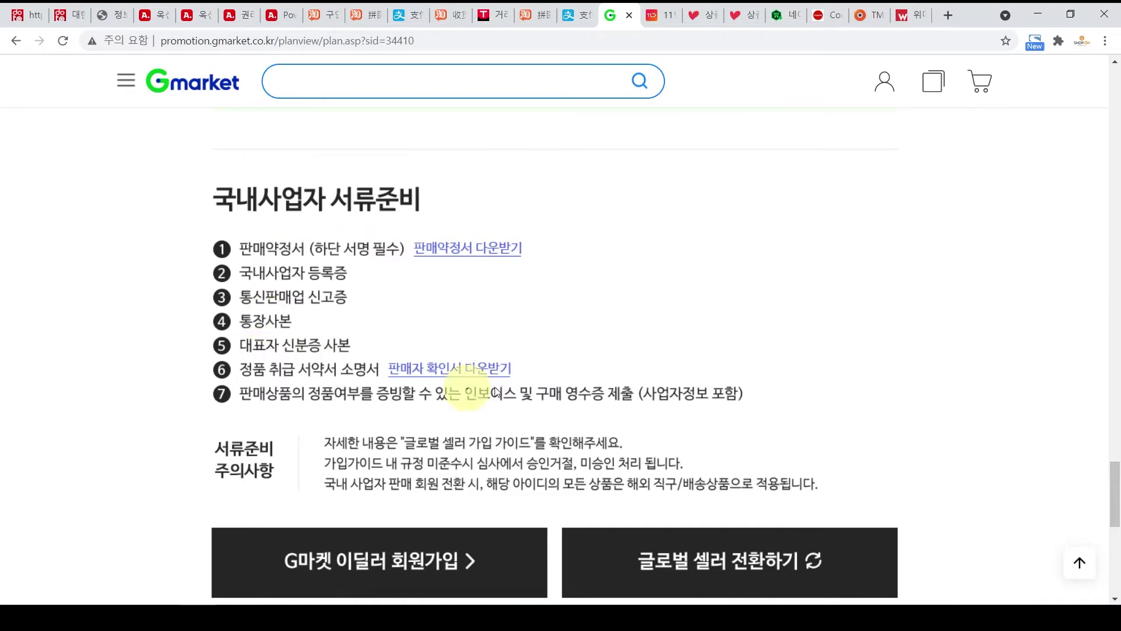
scroll(607, 366, up, 15)
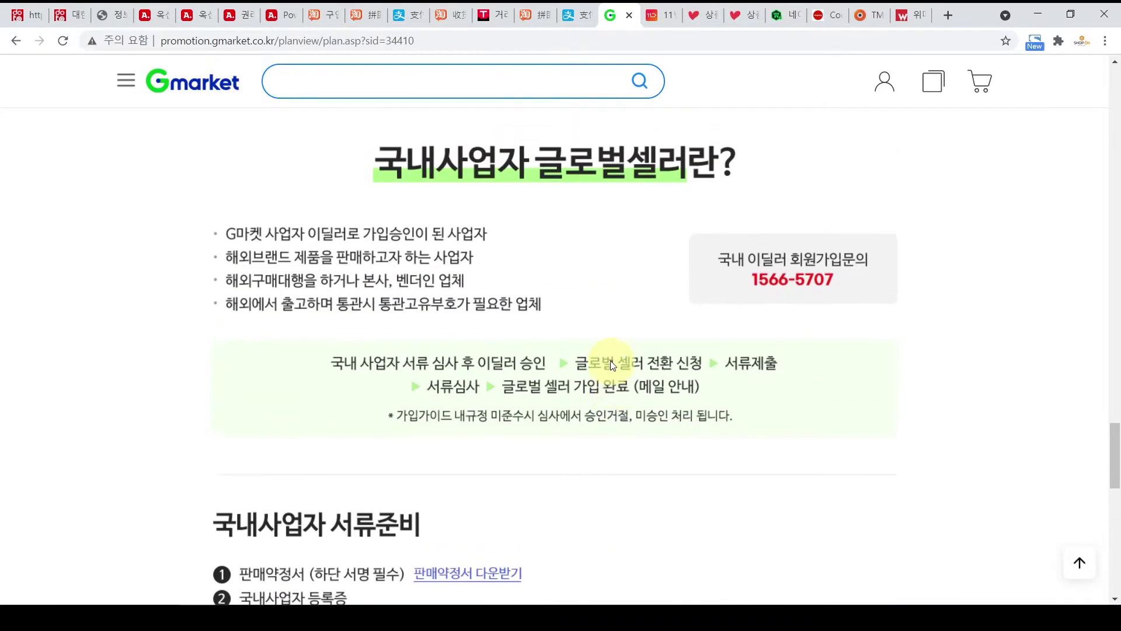
scroll(611, 365, up, 10)
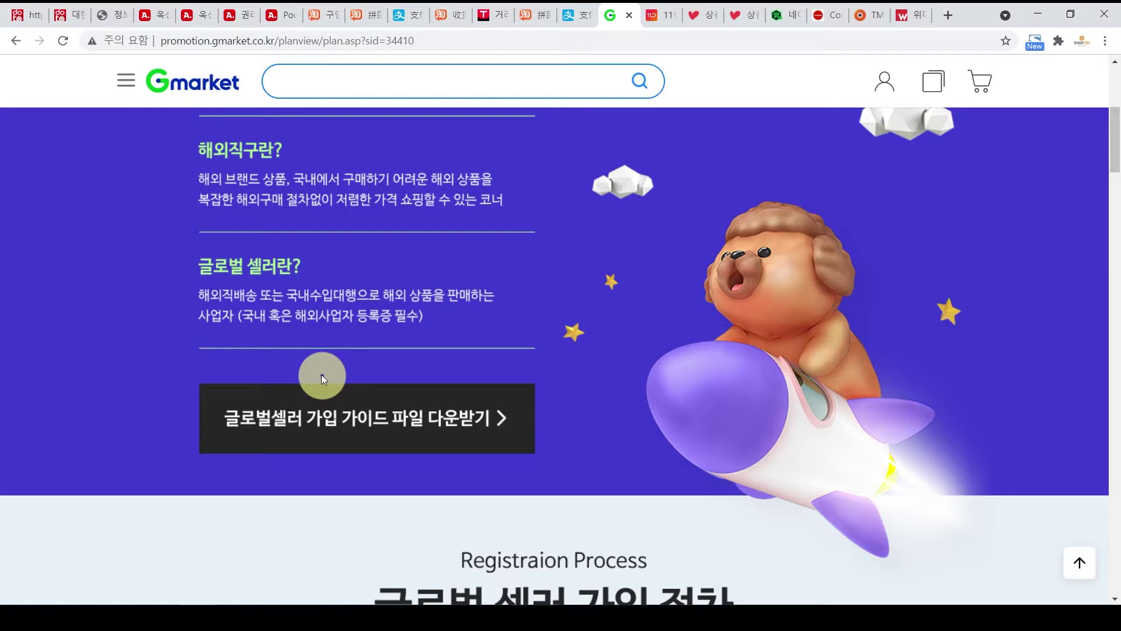
Switch to 11번가 셀러오피스 and open the global seller sign-up for 국내 사업자셀러회원
click(667, 23)
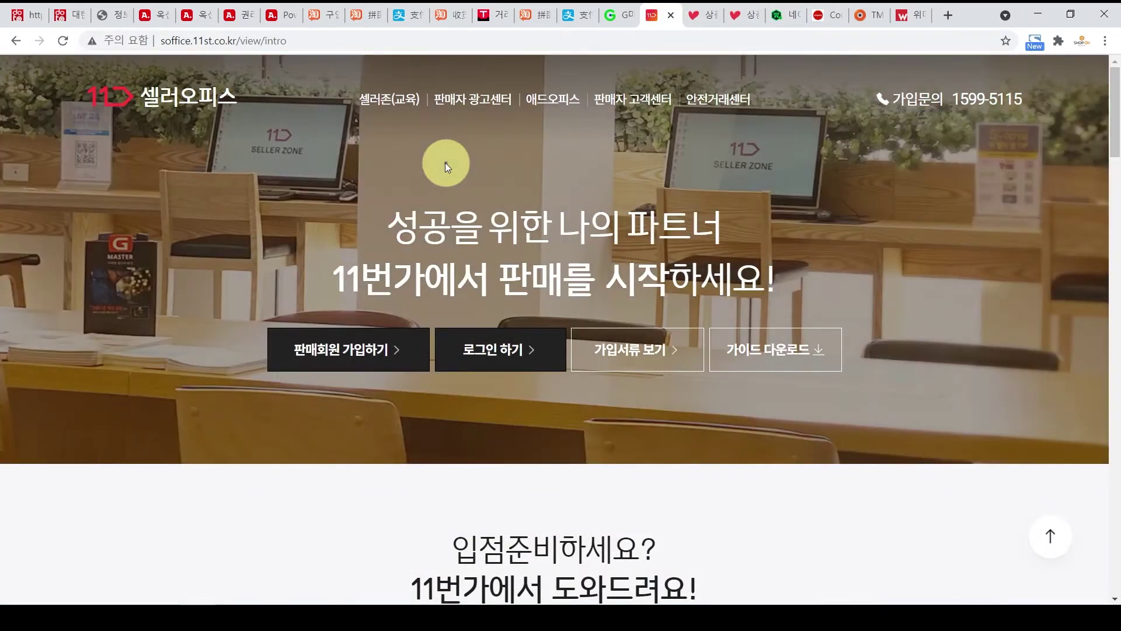
scroll(445, 162, down, 1)
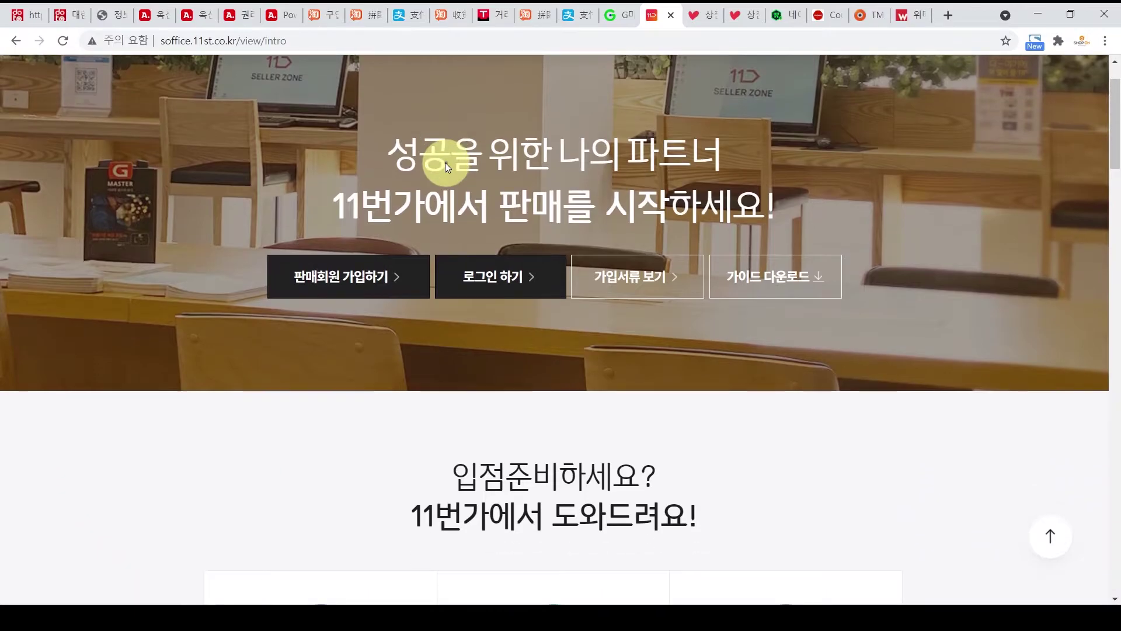
scroll(445, 163, up, 1)
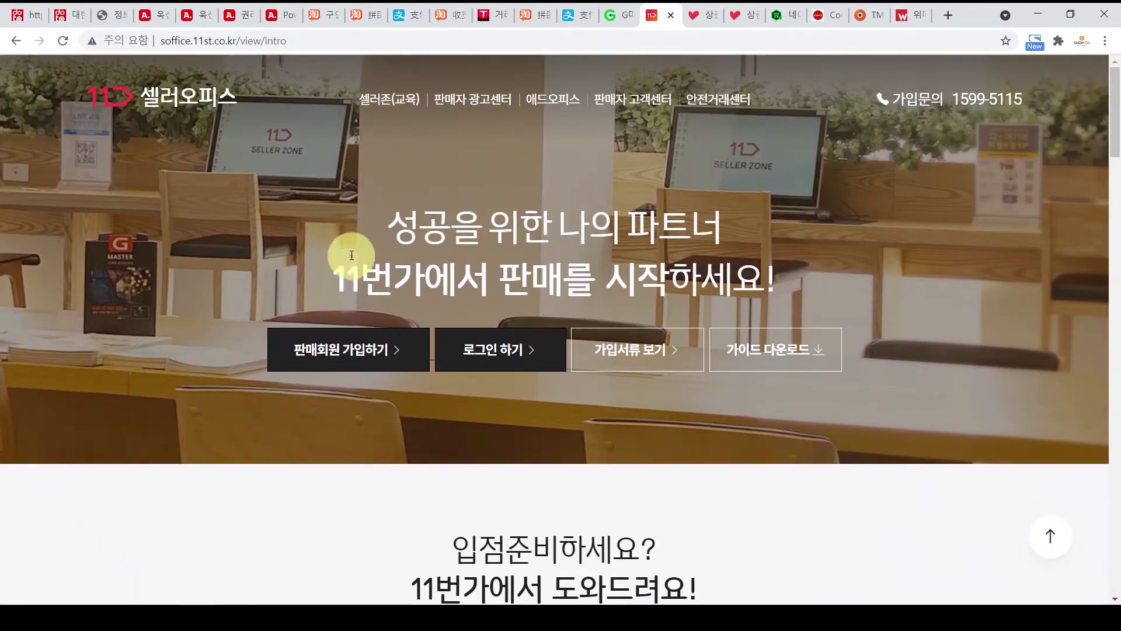
click(336, 351)
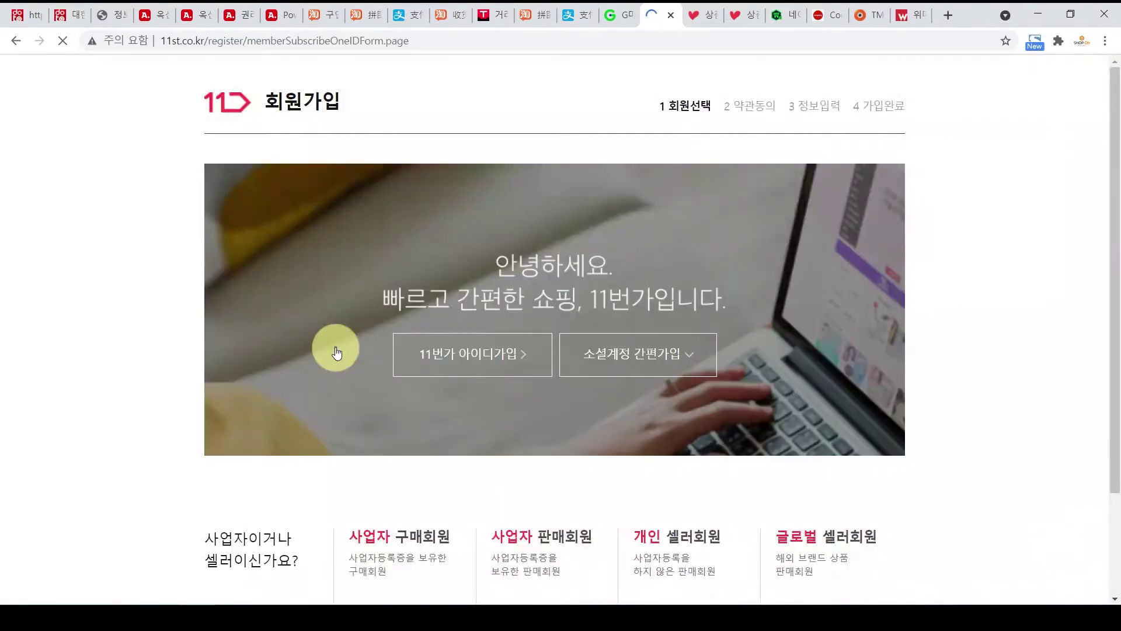
scroll(1045, 261, down, 1)
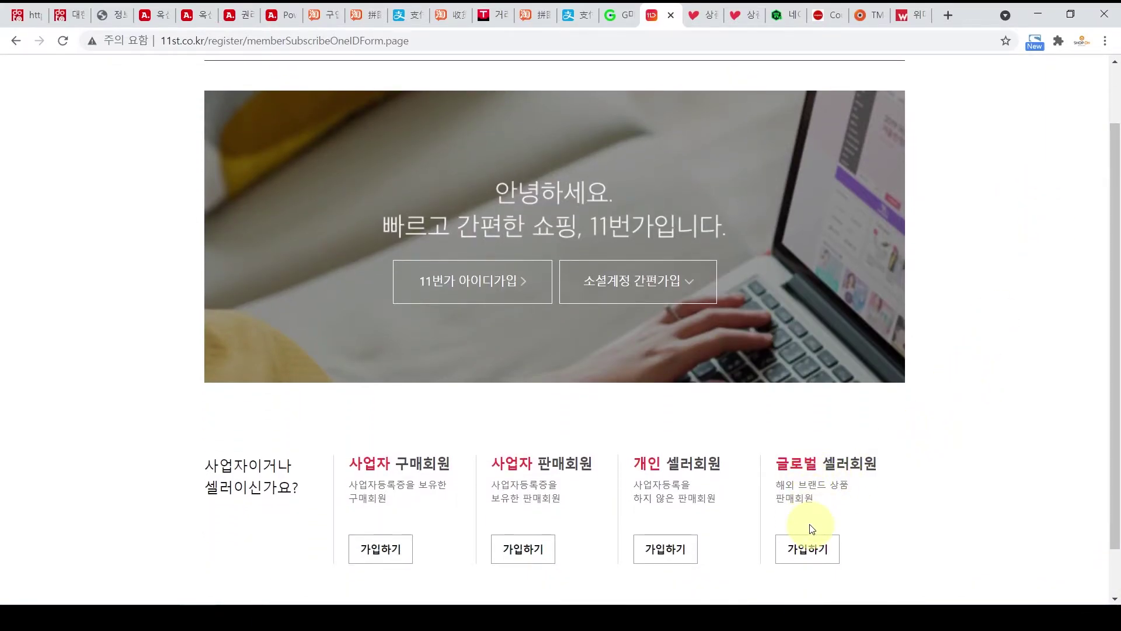
click(803, 541)
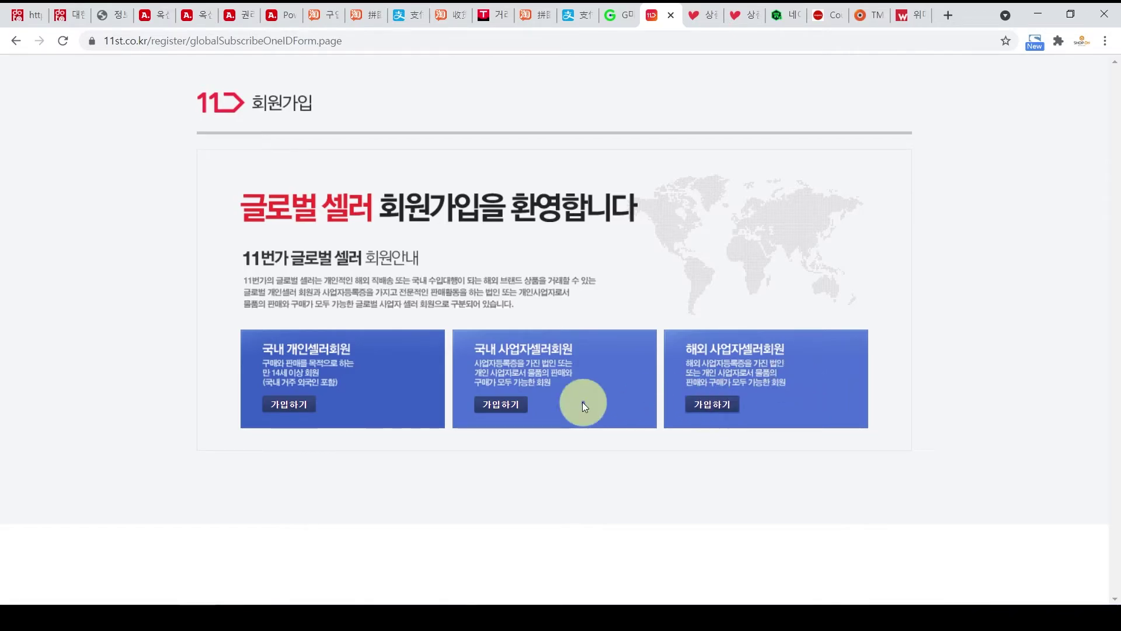
click(514, 404)
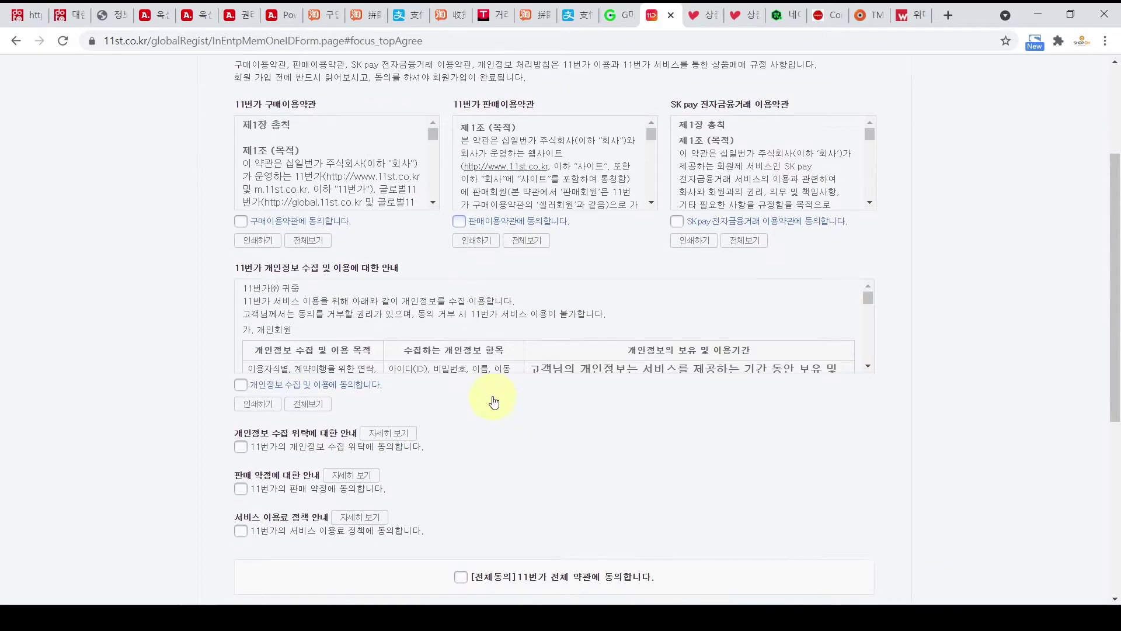
Look through the 11번가 global seller terms agreement page down to the business registration number verification fields
scroll(493, 350, down, 3)
scroll(635, 430, down, 4)
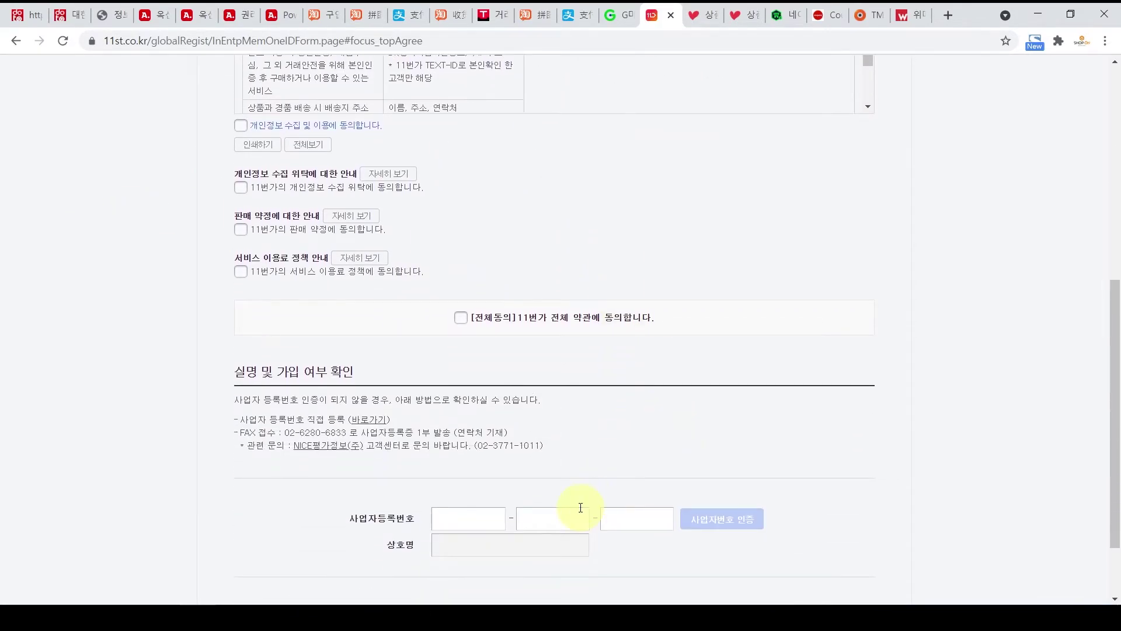
scroll(580, 507, down, 2)
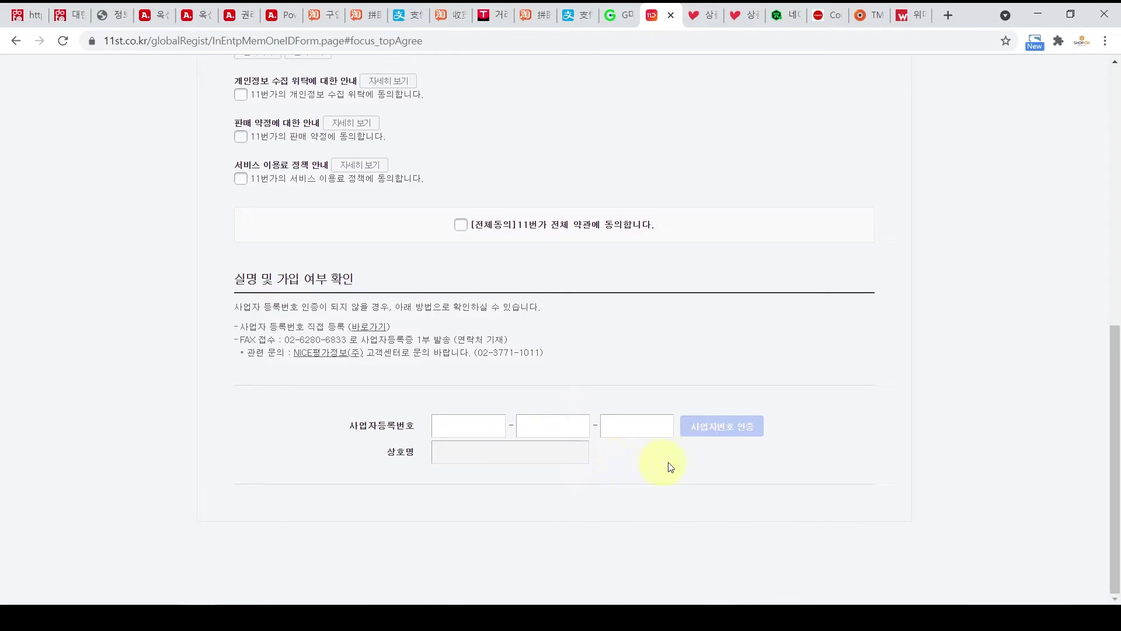
click(765, 435)
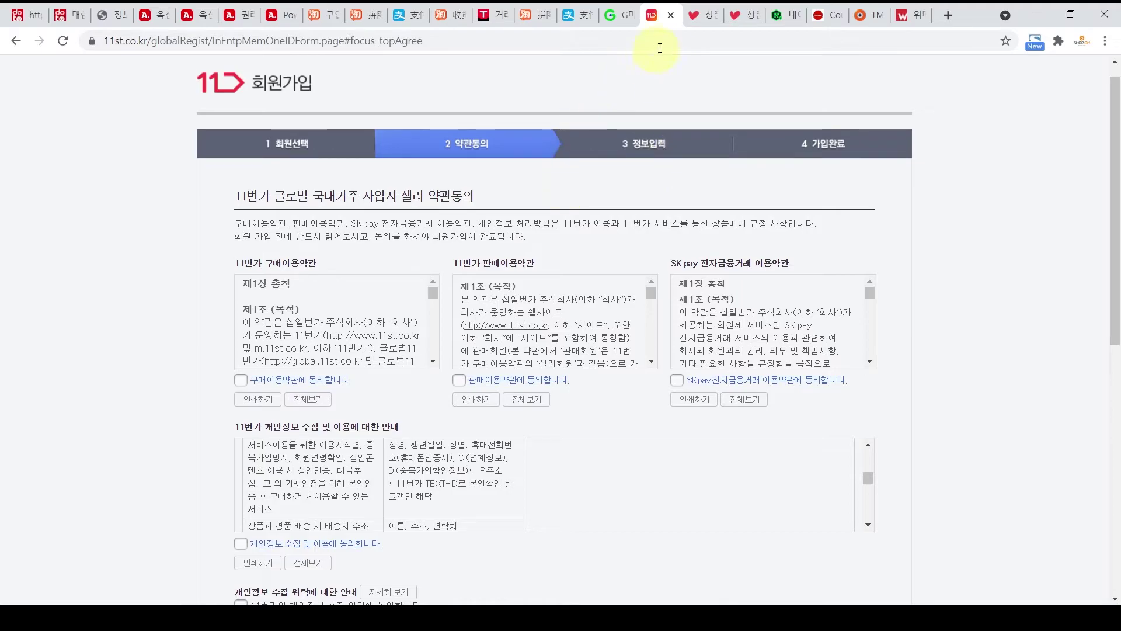
Switch to the Interpark edit page of the BOZAN car USB fan and expand its 상품 유형 section
click(712, 20)
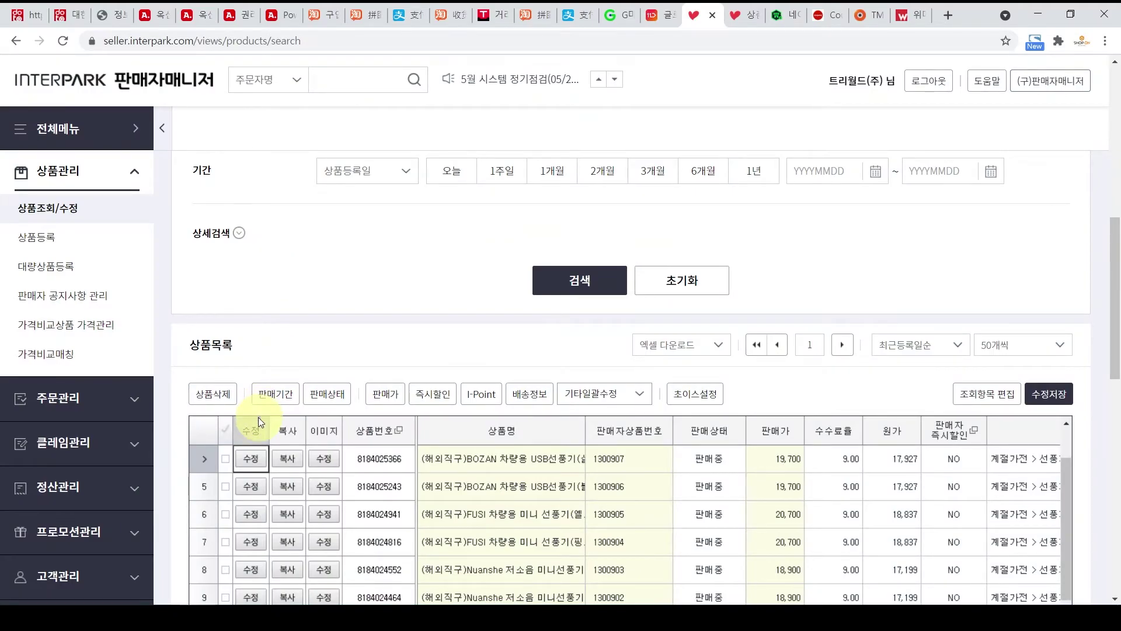
click(740, 17)
scroll(656, 429, up, 20)
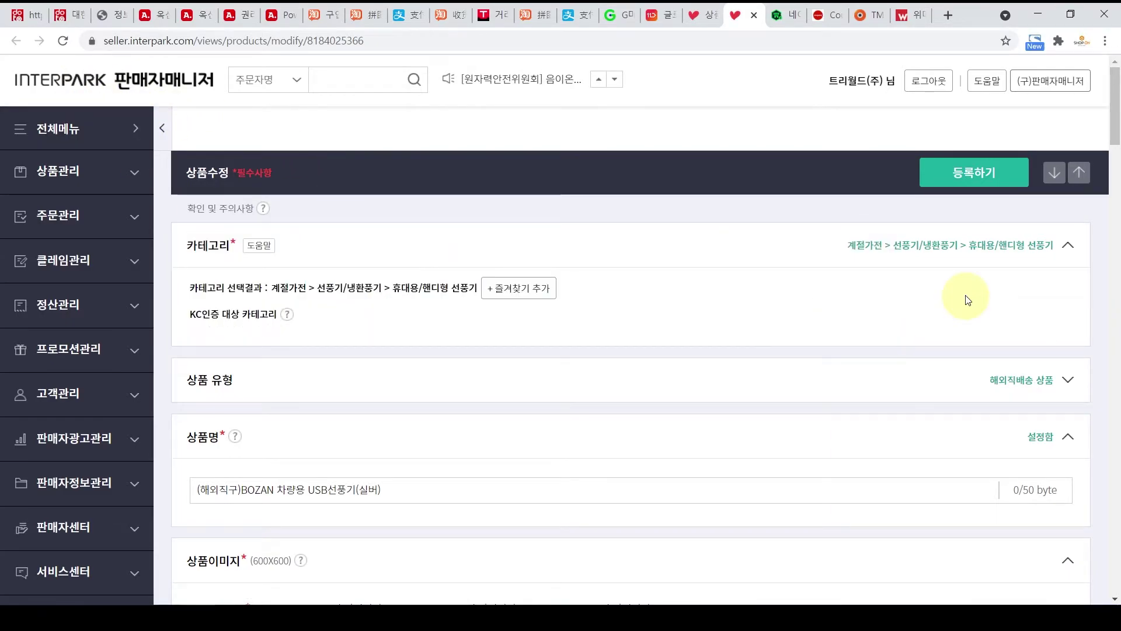
scroll(1110, 303, down, 1)
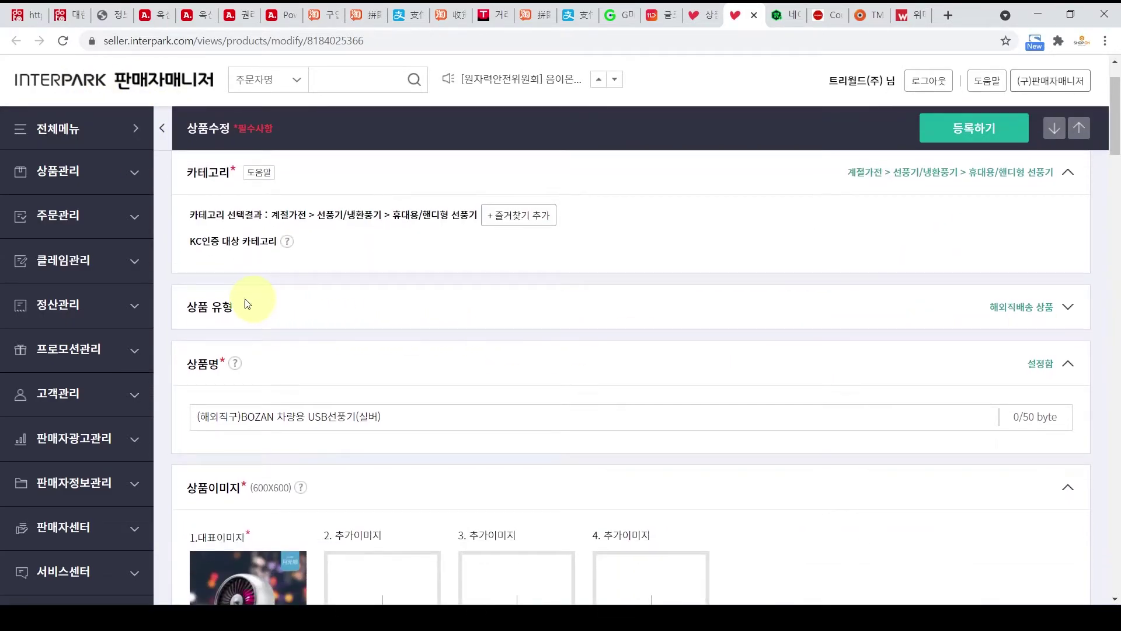
click(1069, 308)
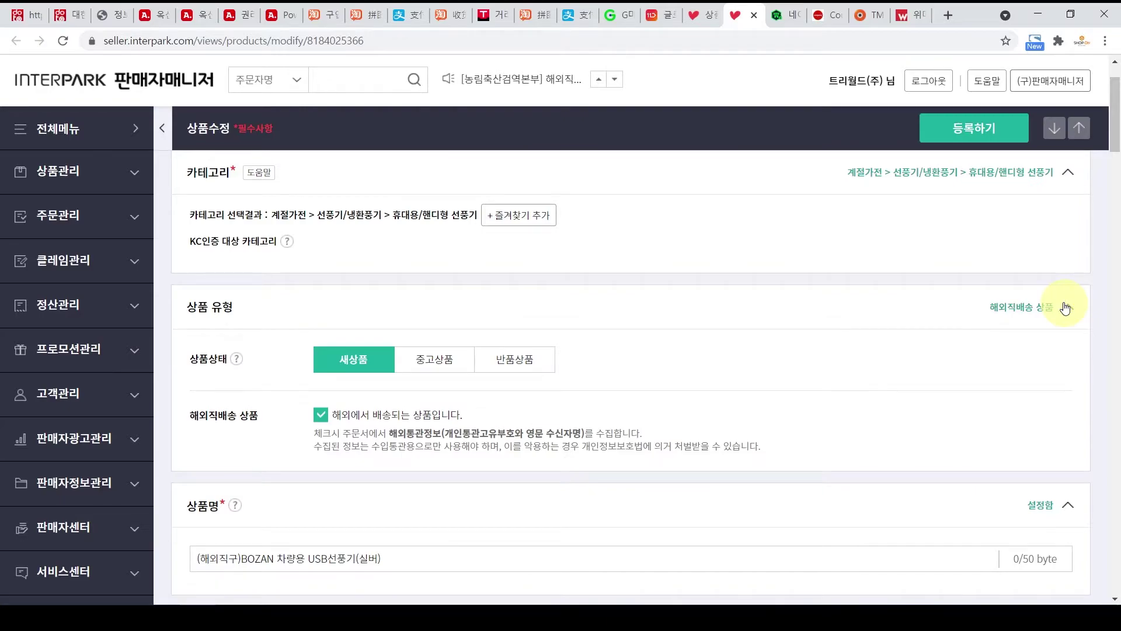
Clear the product's 해외직배송 상품 option and enable it again
click(321, 414)
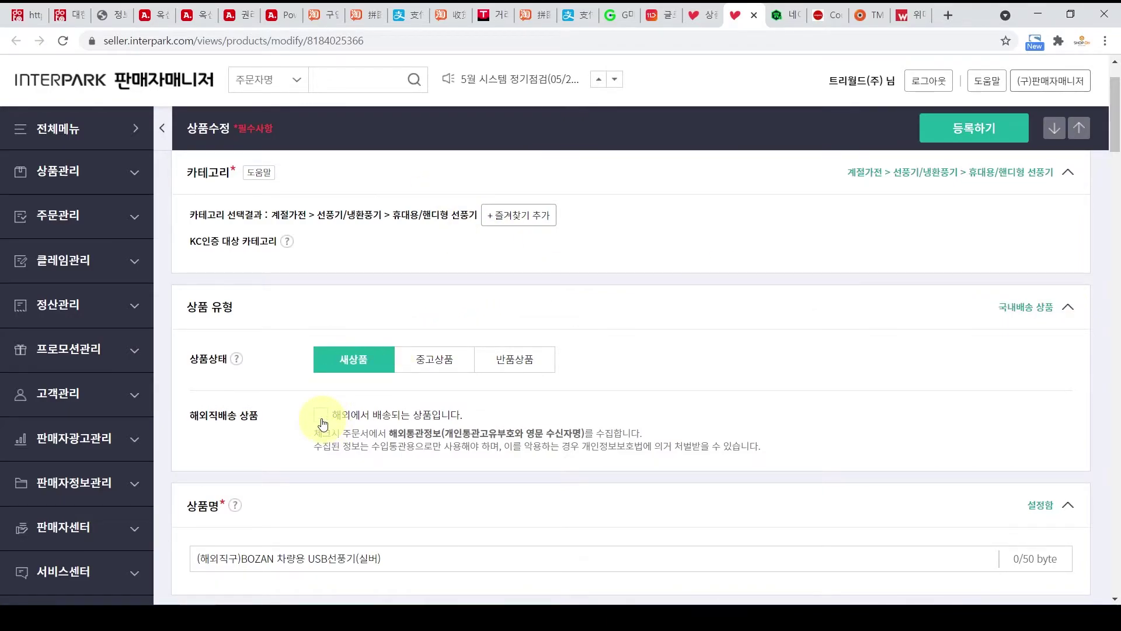
click(321, 417)
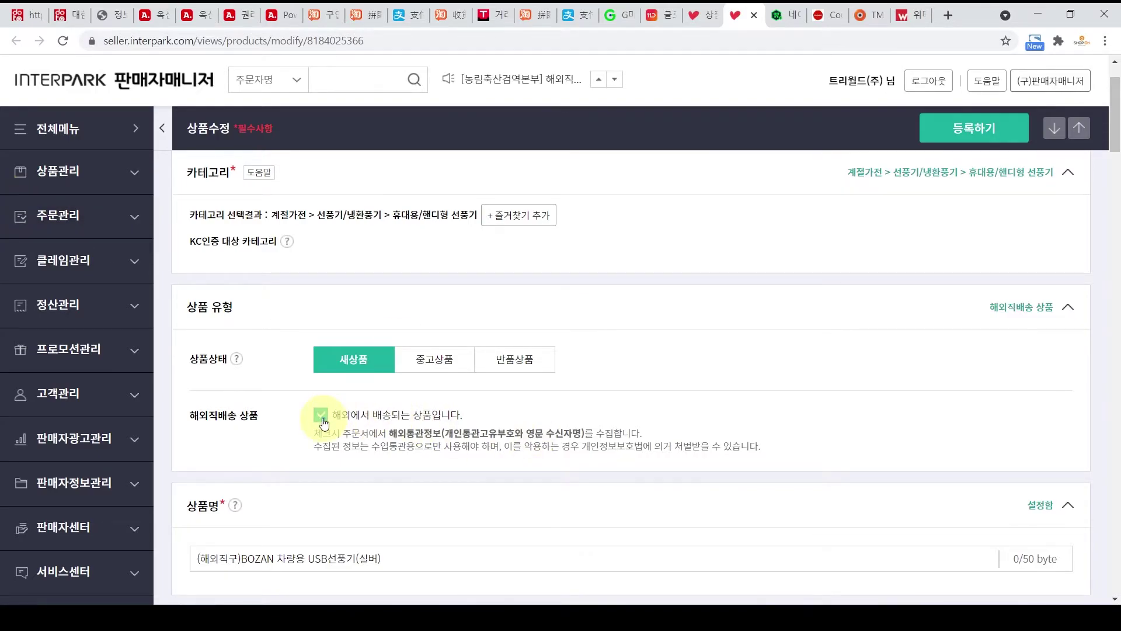
scroll(783, 348, down, 2)
scroll(786, 348, up, 3)
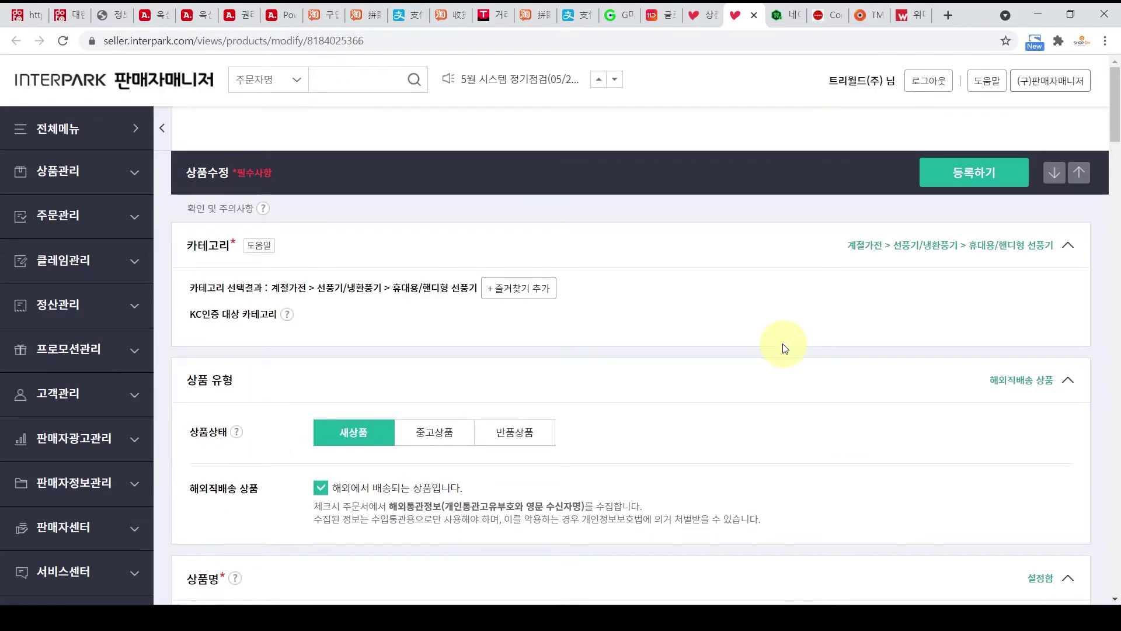
Go to the product's 배송비 설정 section, open the new 묶음배송비 registration form and close it without saving
scroll(783, 347, down, 5)
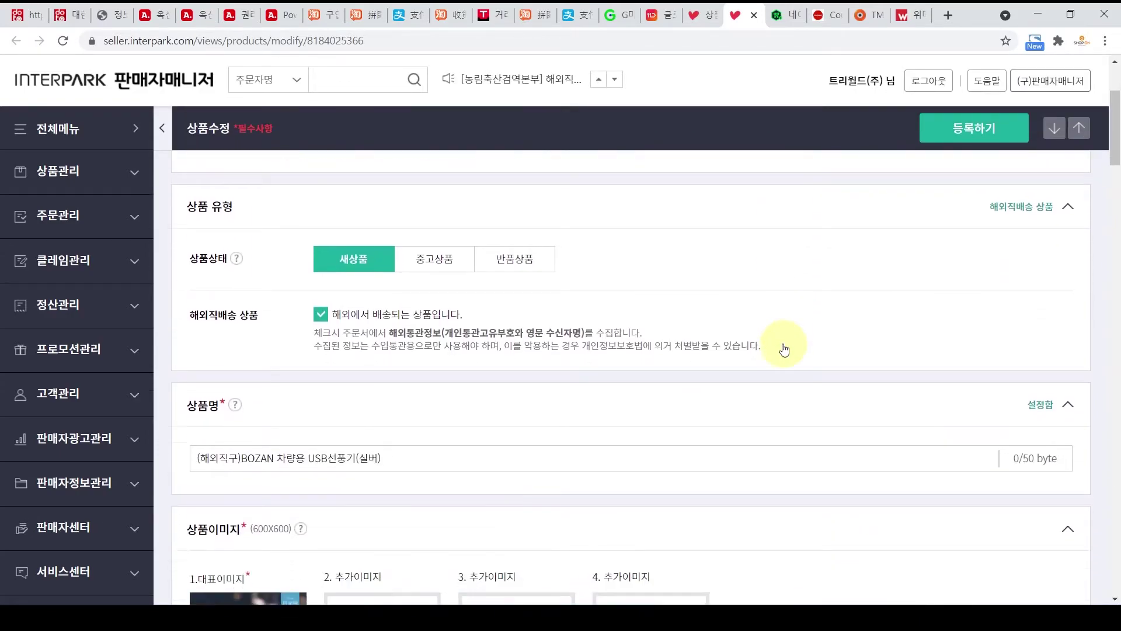
scroll(933, 342, down, 1)
scroll(1032, 323, down, 11)
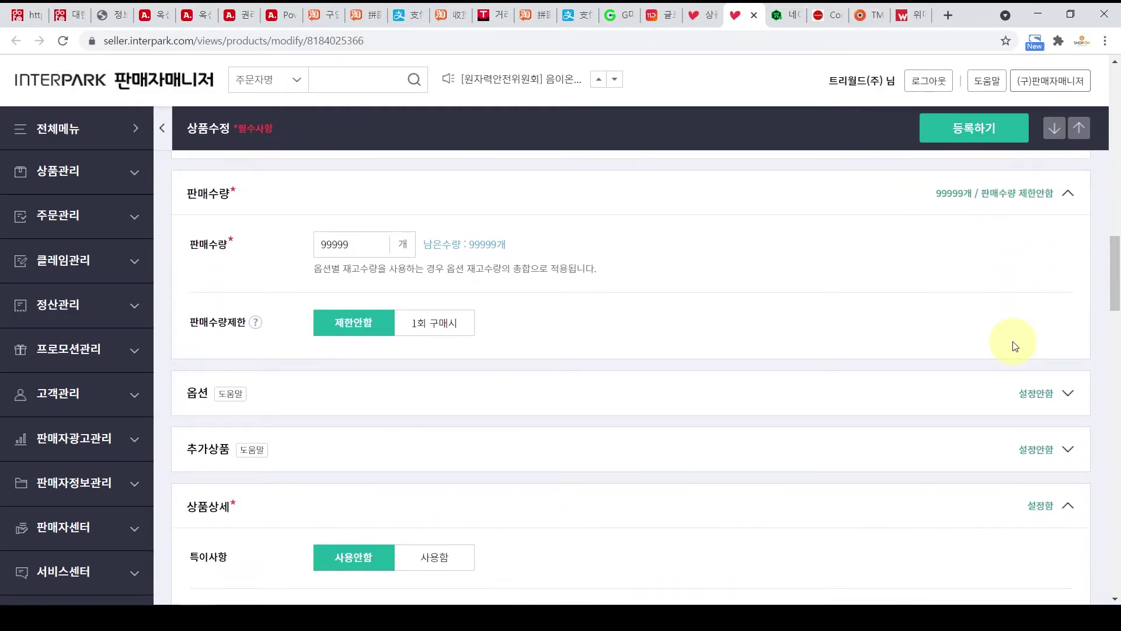
scroll(1028, 356, down, 20)
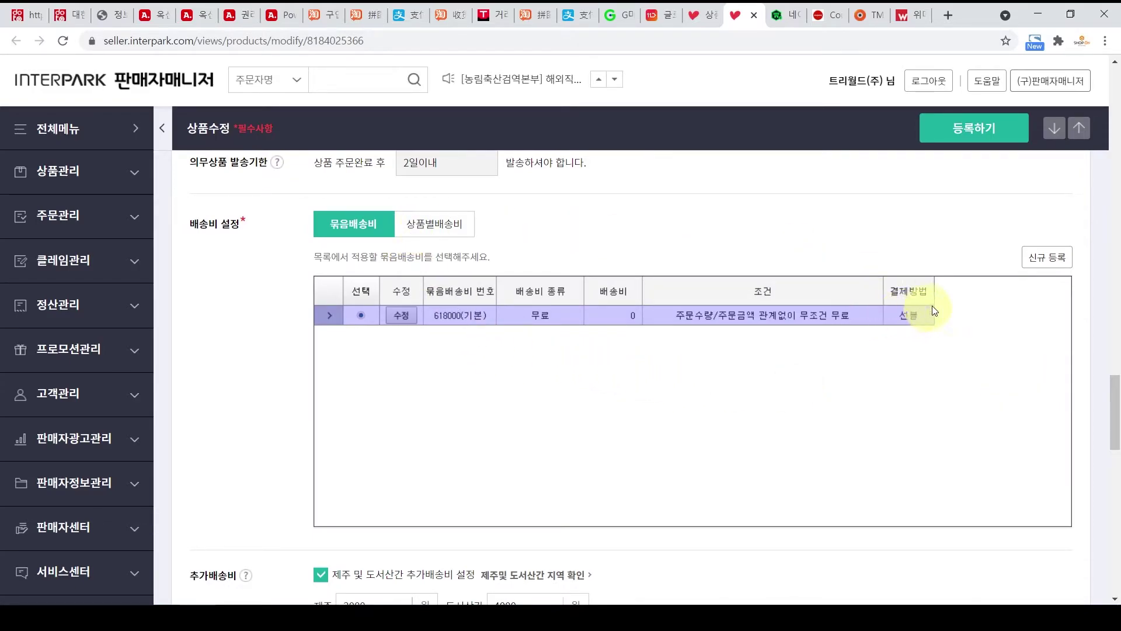
click(1044, 268)
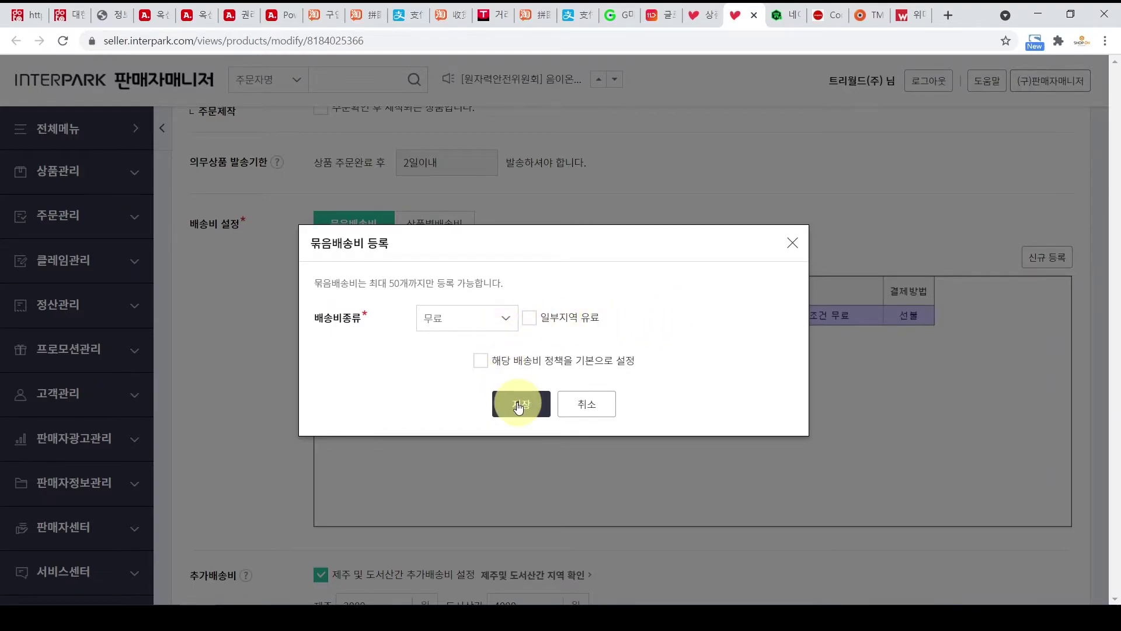
click(792, 243)
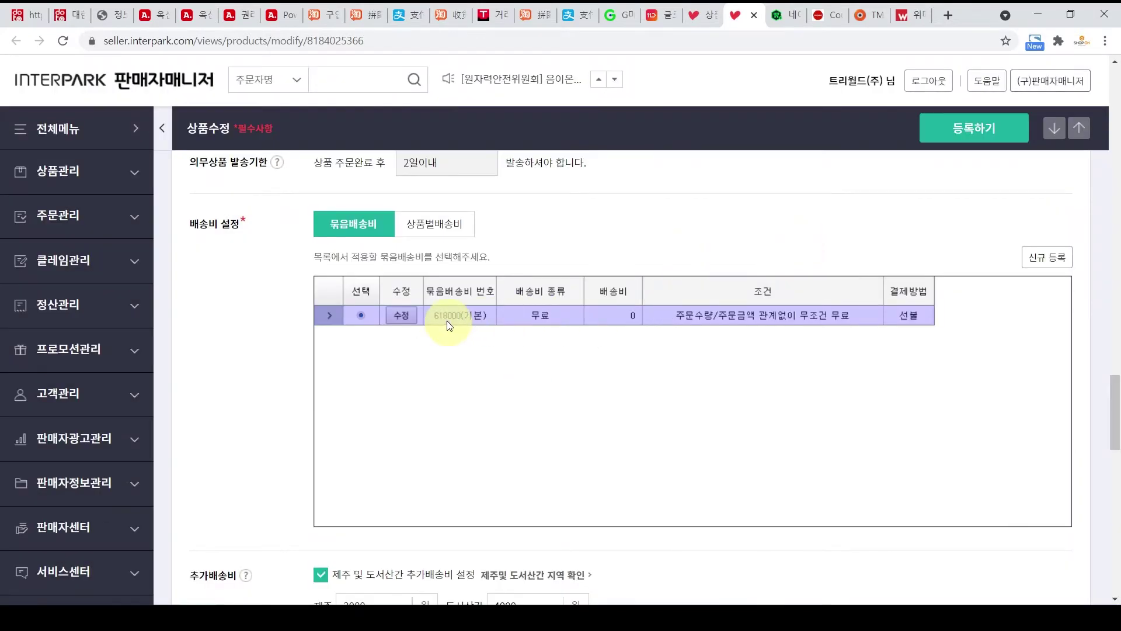
Open the existing 묶음배송비 policy for editing, view its shipping fee type options and close it without saving
click(418, 318)
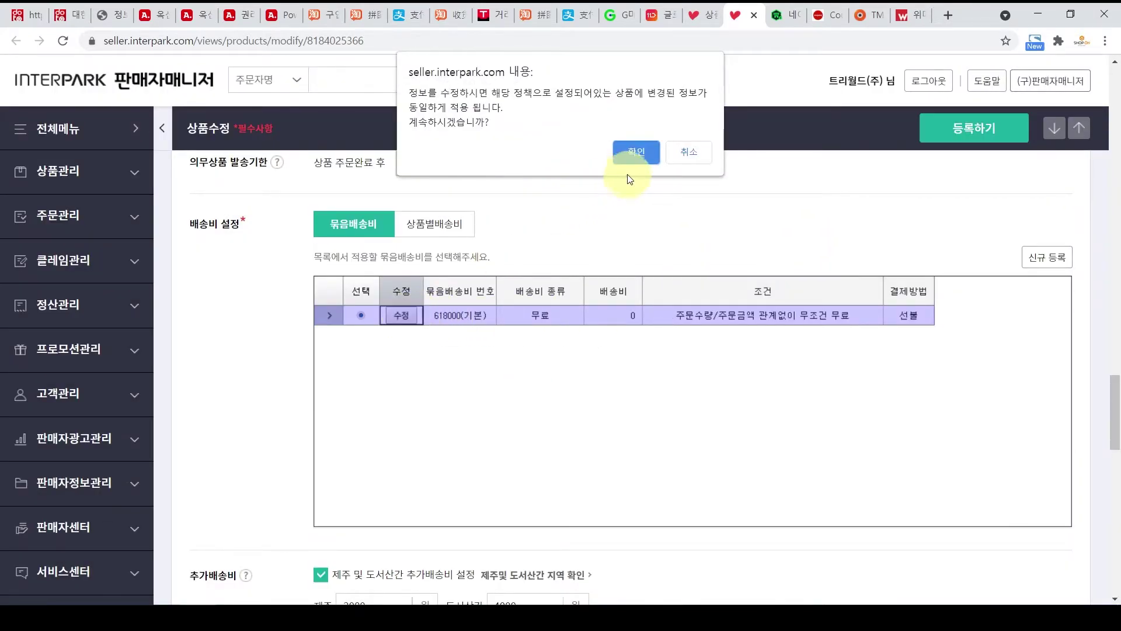
click(644, 152)
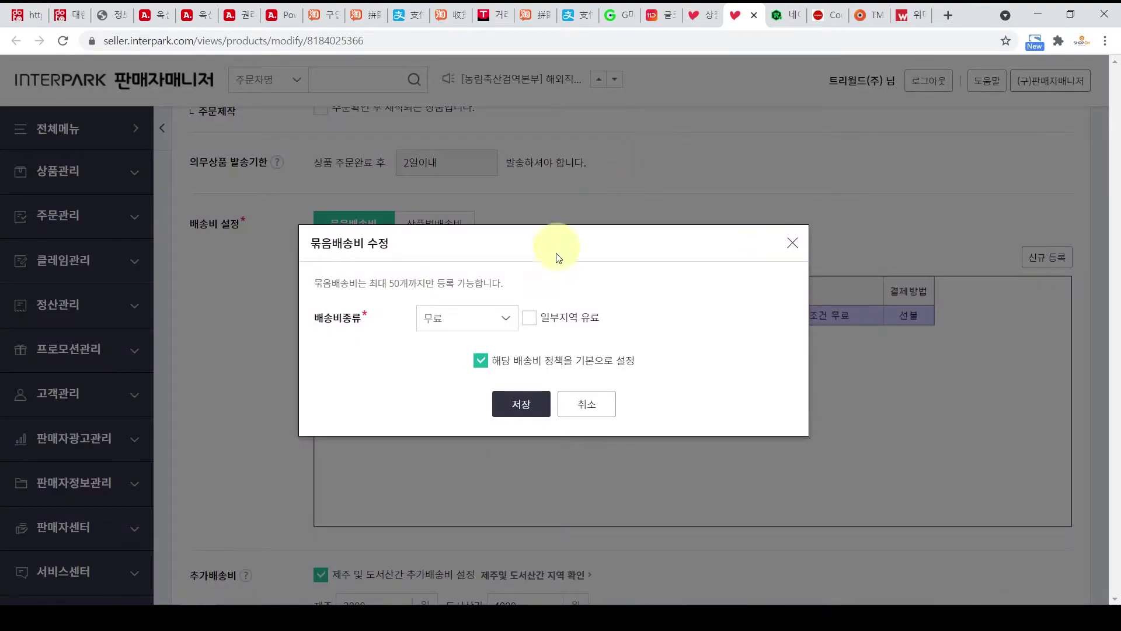
click(502, 317)
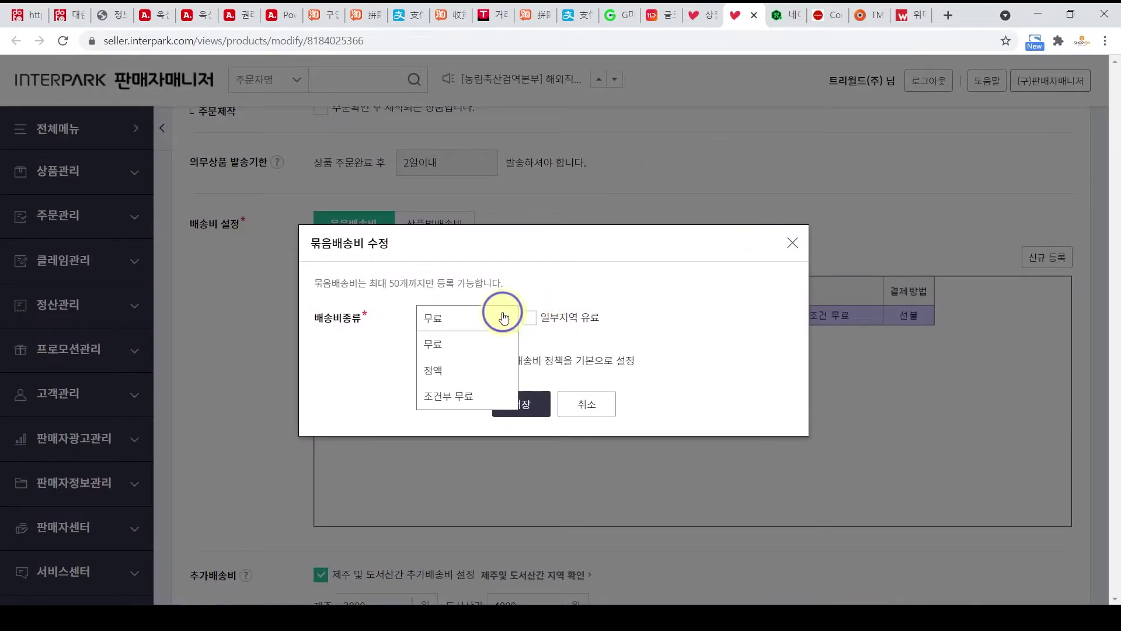
click(501, 315)
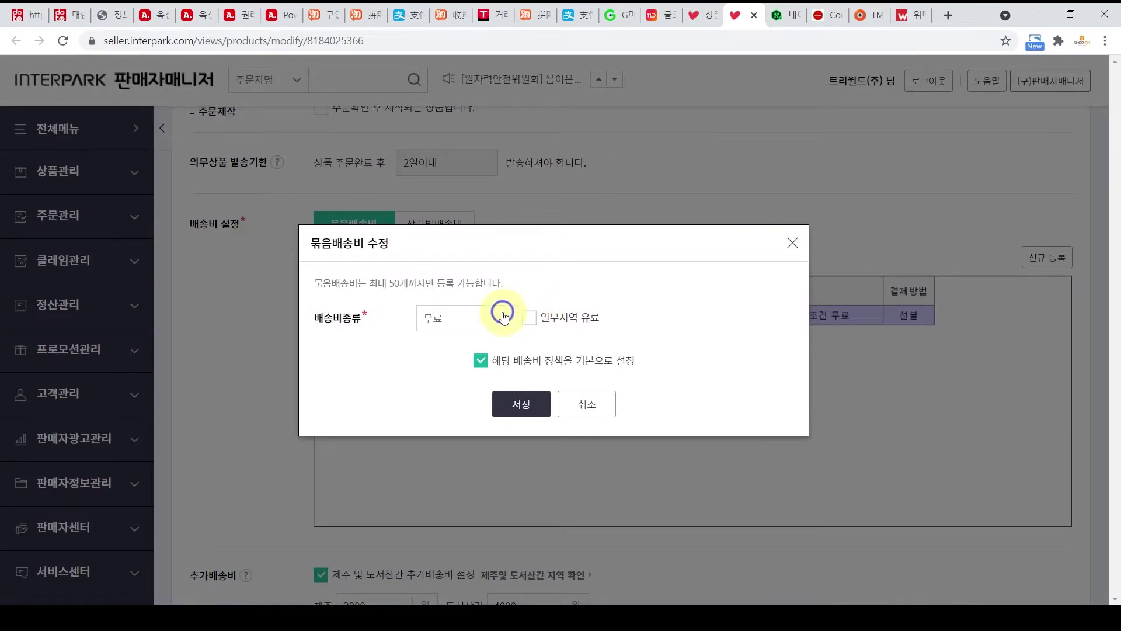
click(794, 244)
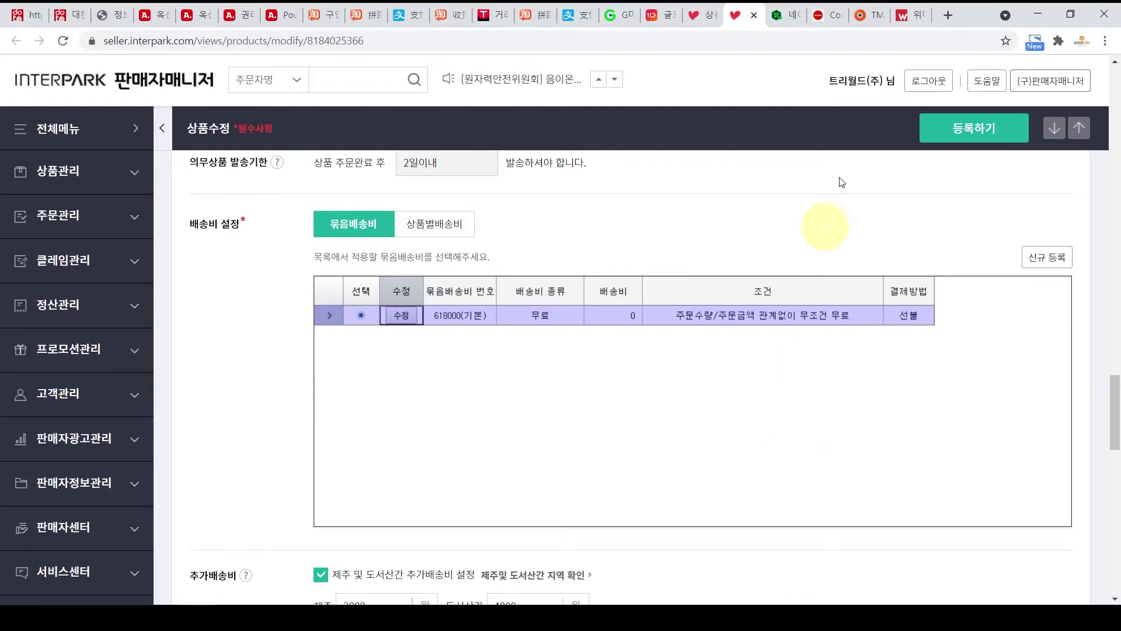
Switch to the Naver 스마트스토어센터 and open 상품판매권한 신청 under 판매자정보
click(780, 18)
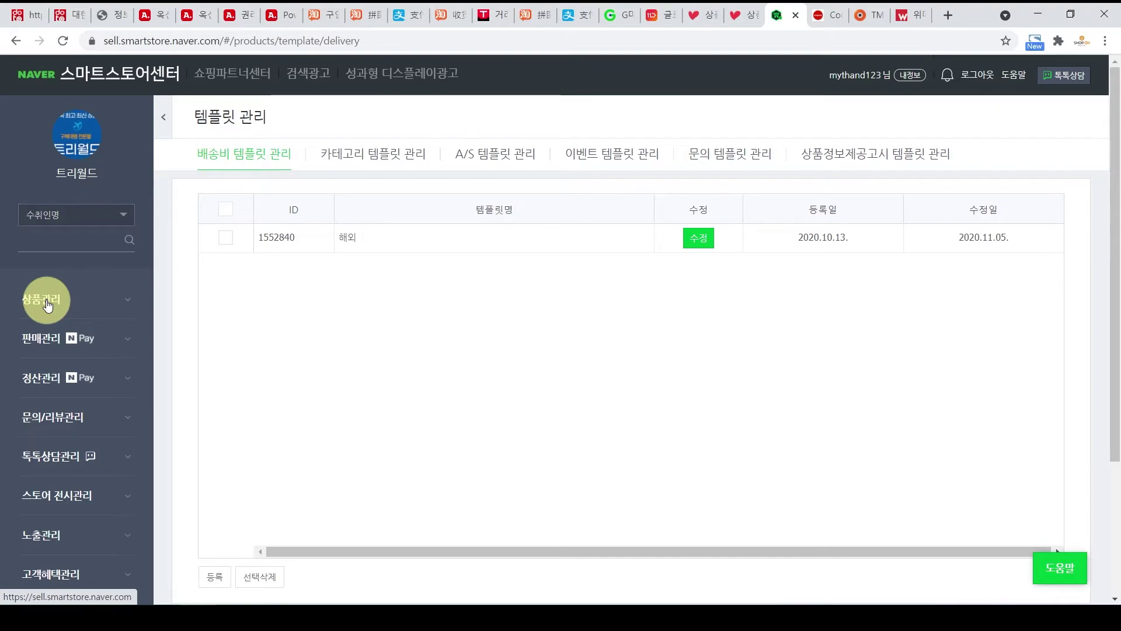
scroll(124, 280, down, 2)
scroll(140, 233, down, 2)
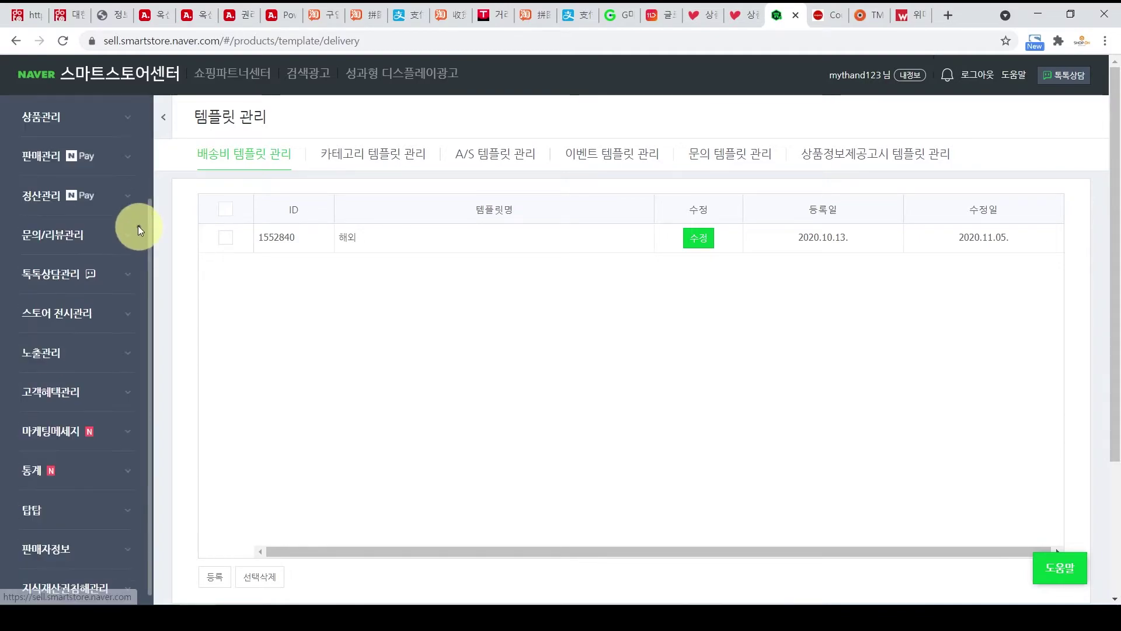
scroll(143, 225, down, 4)
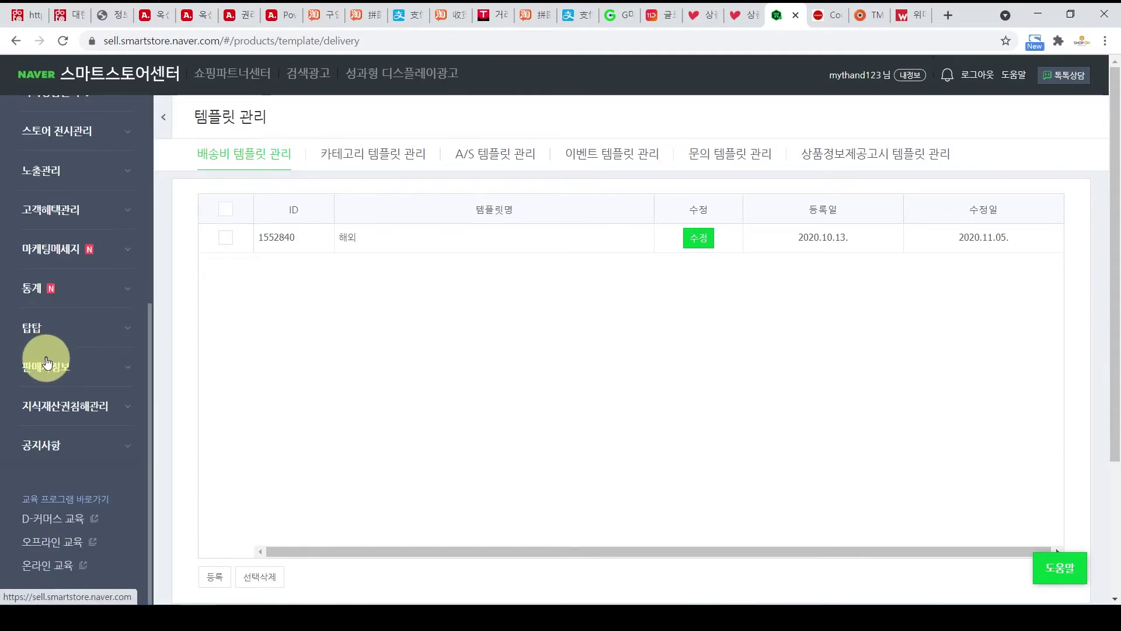
click(38, 368)
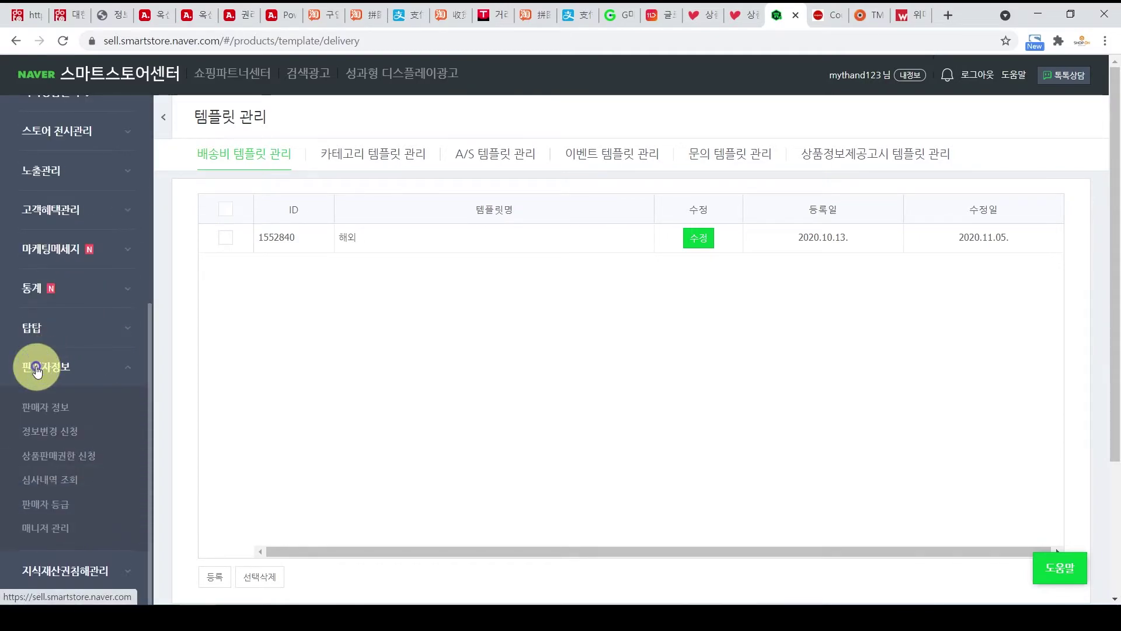
click(70, 456)
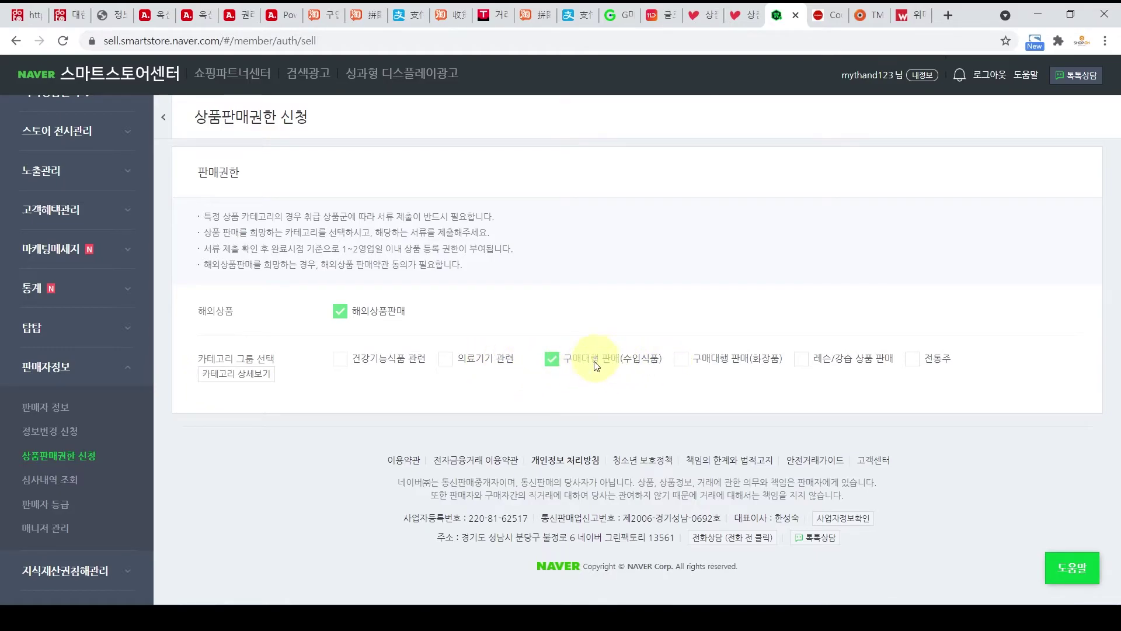
Open 템플릿 관리 under 상품관리 and open the 해외 shipping fee template for editing
click(553, 359)
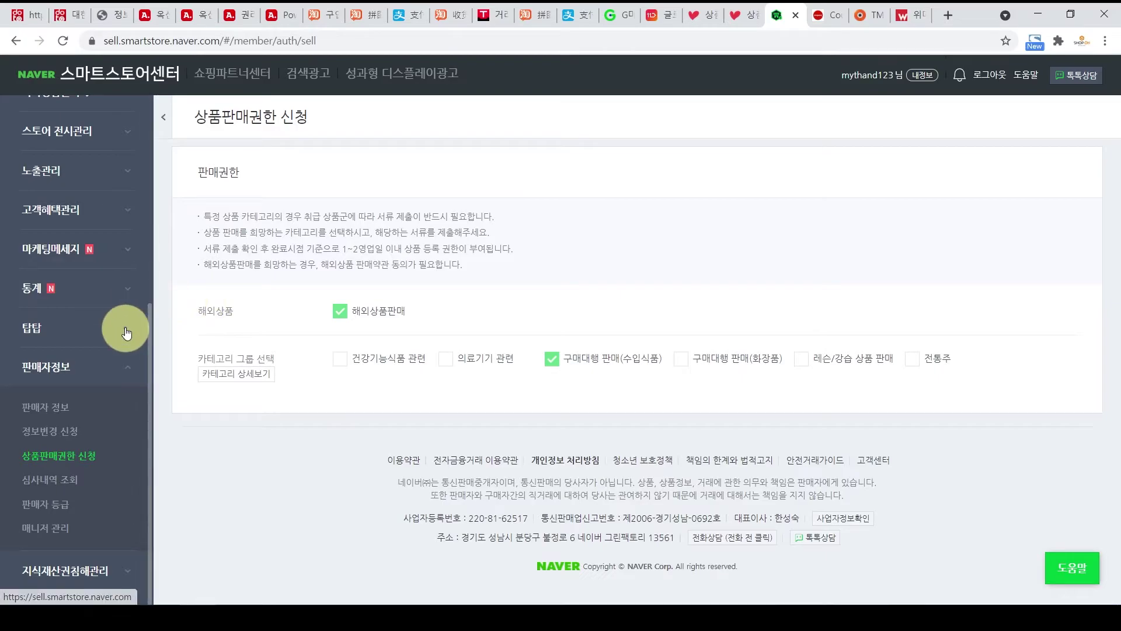
scroll(124, 328, up, 3)
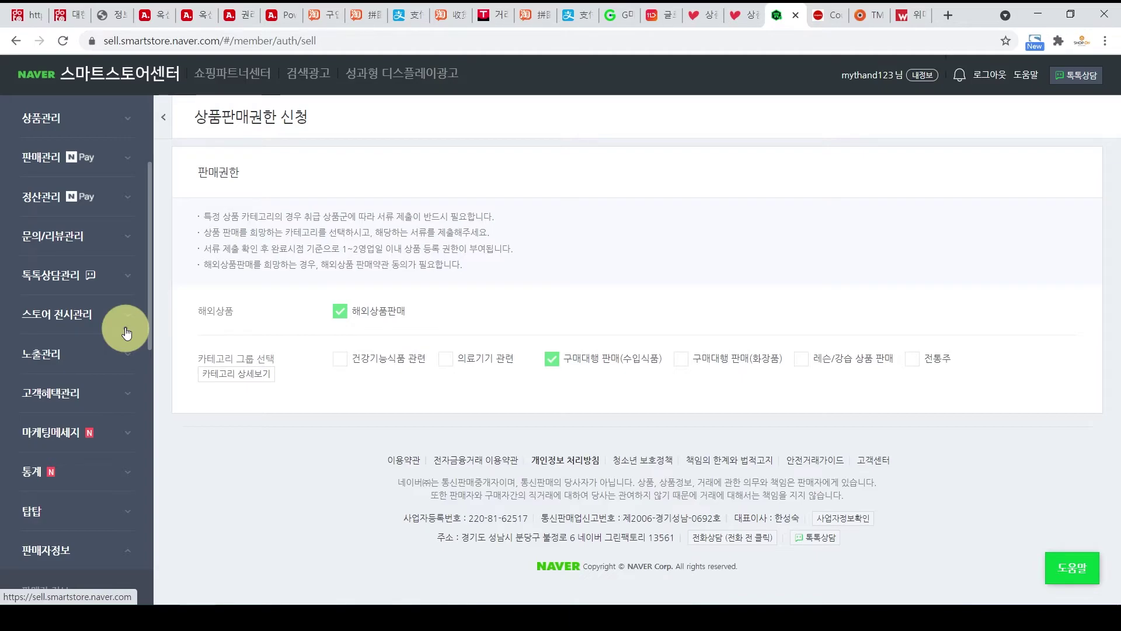
scroll(77, 315, up, 2)
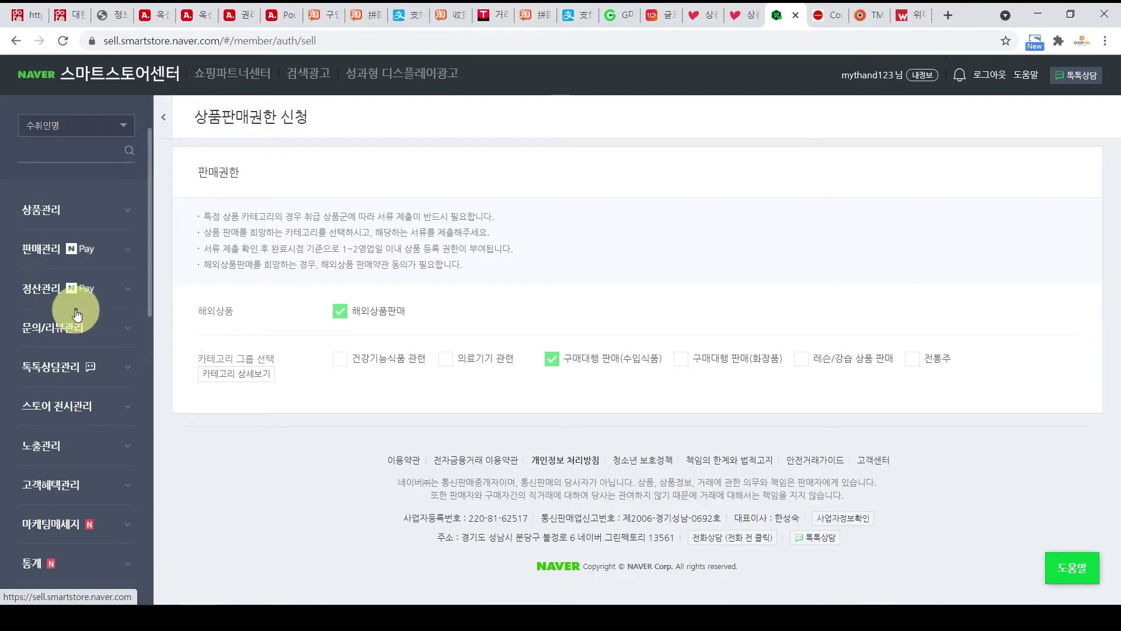
click(49, 210)
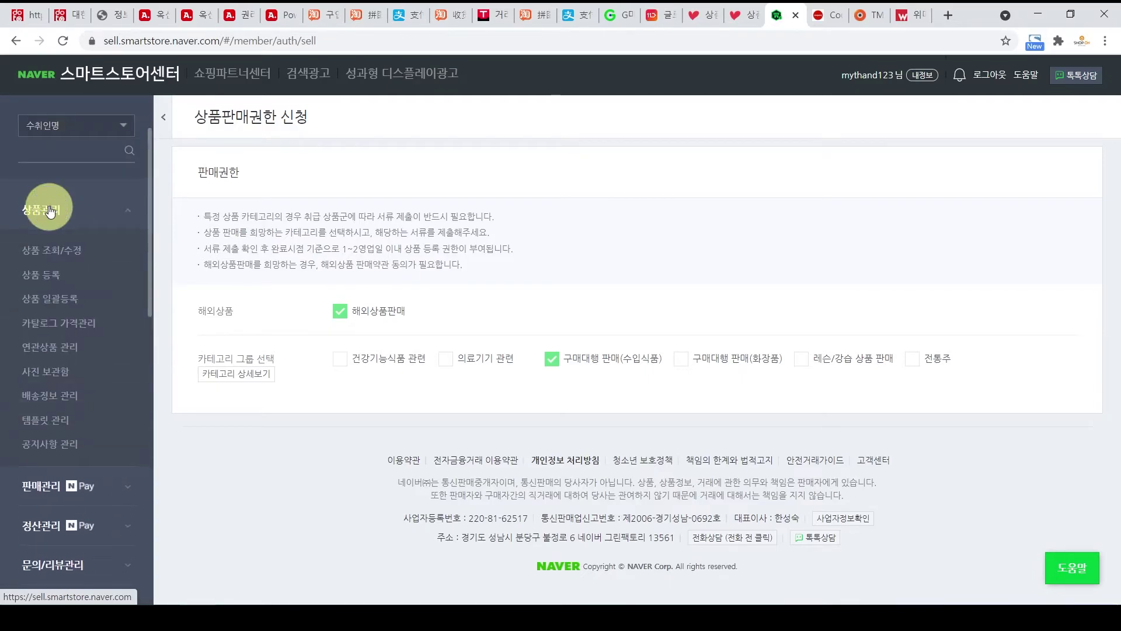
click(52, 424)
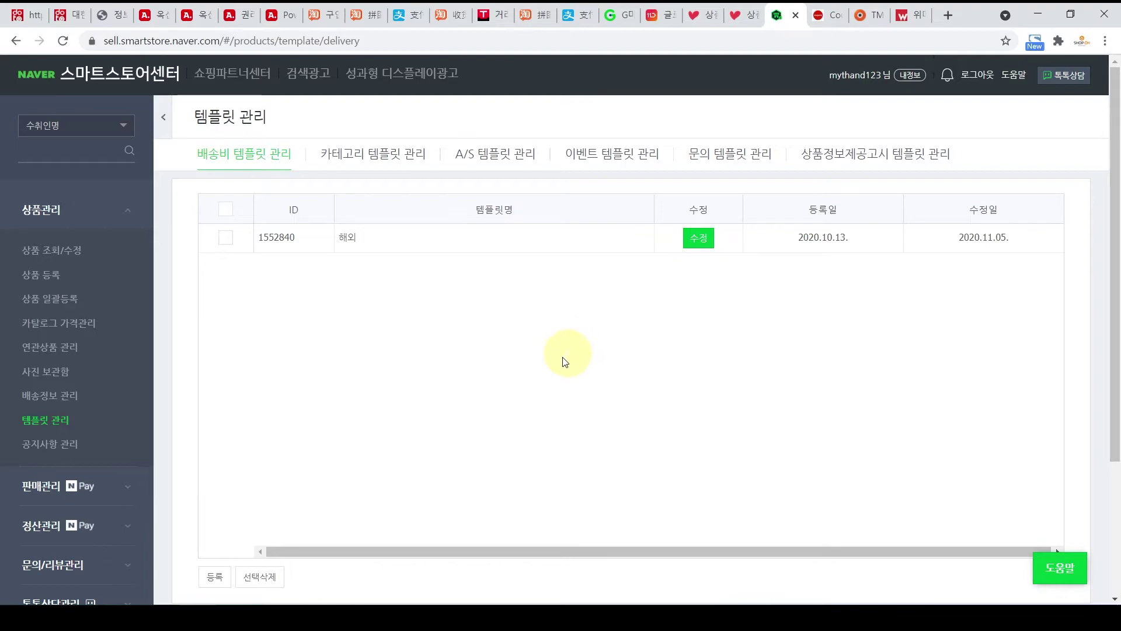
click(217, 580)
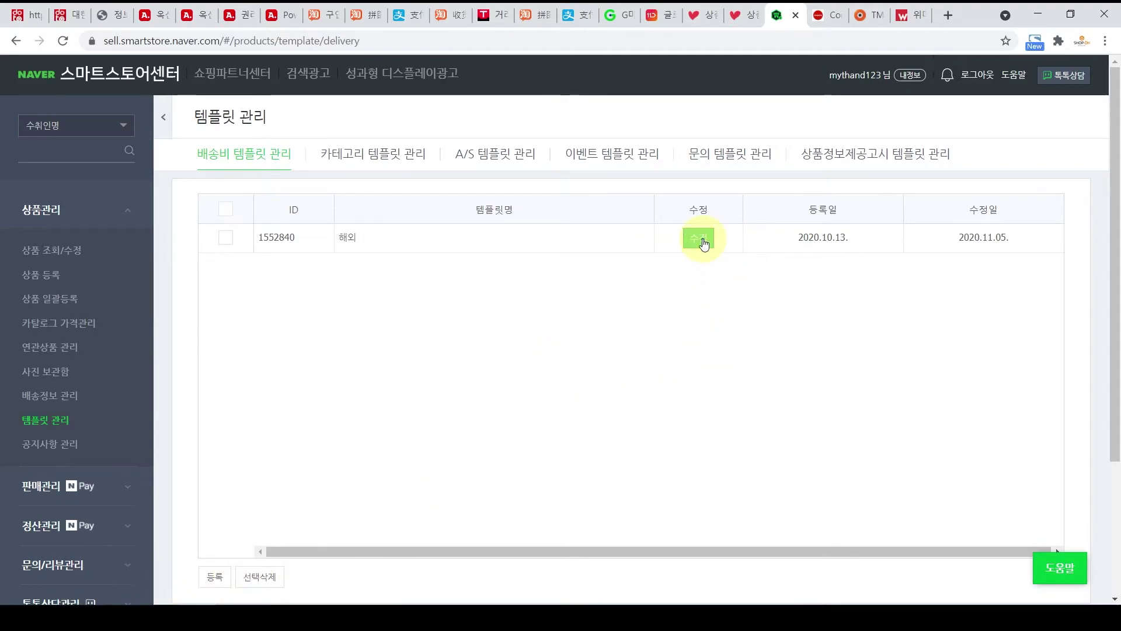
click(703, 250)
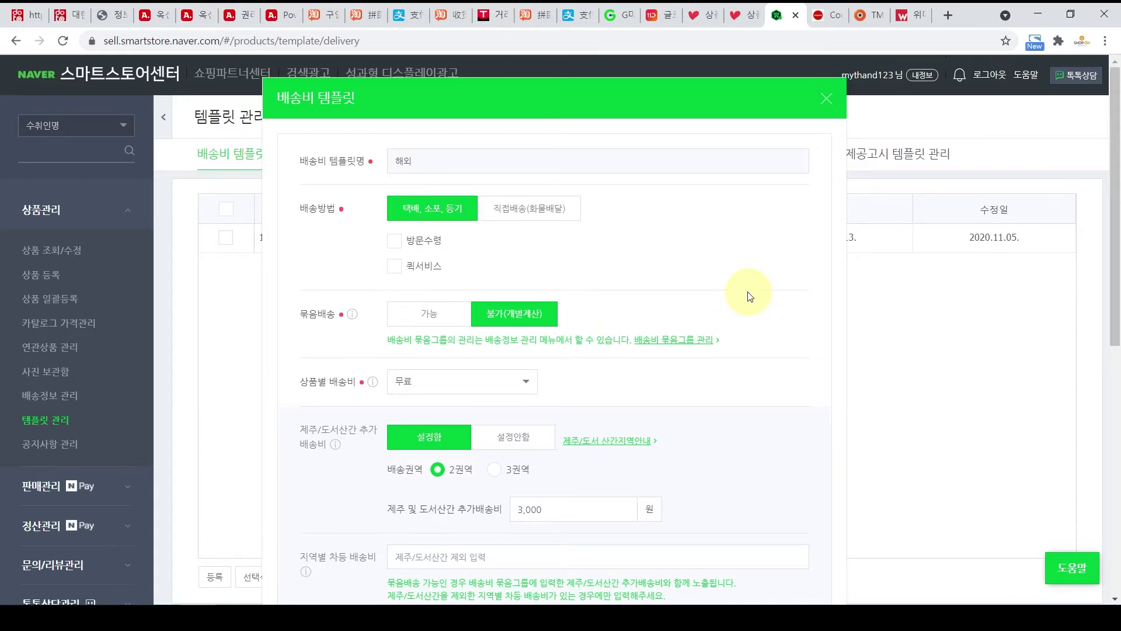
Set the template's 묶음배송 to 가능 and return it to 불가(개별계산)
scroll(758, 268, down, 1)
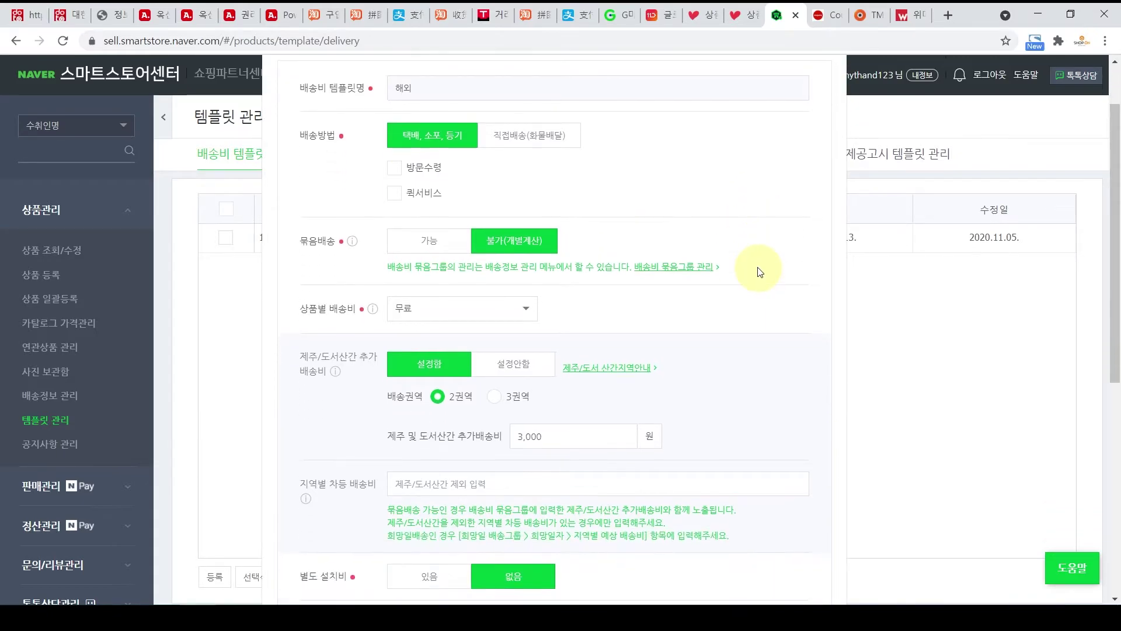
click(413, 240)
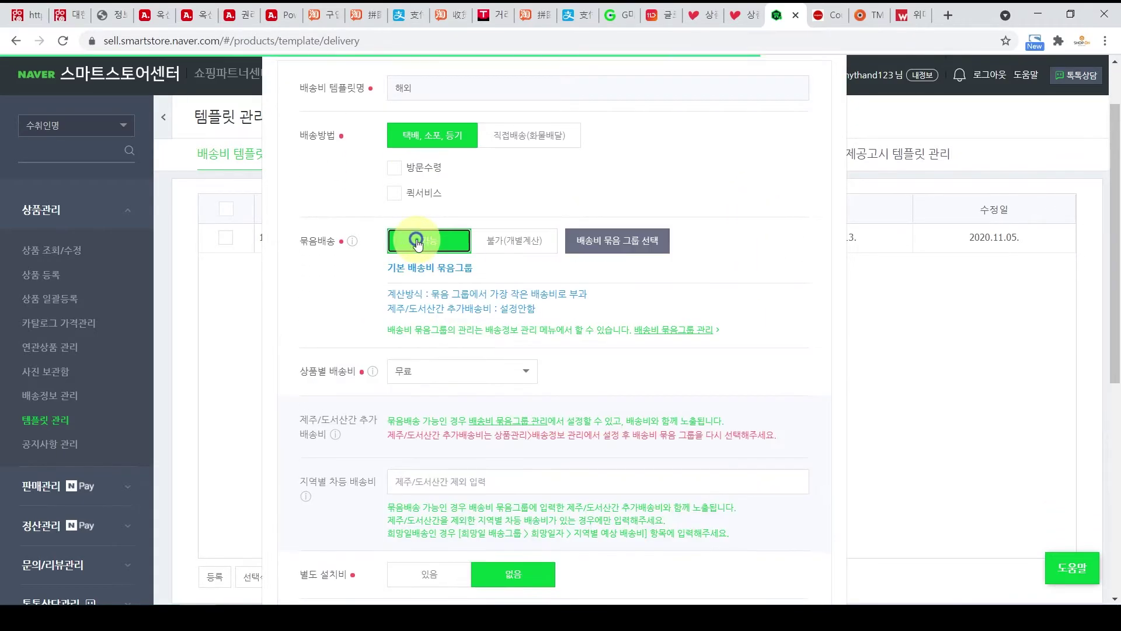
click(528, 244)
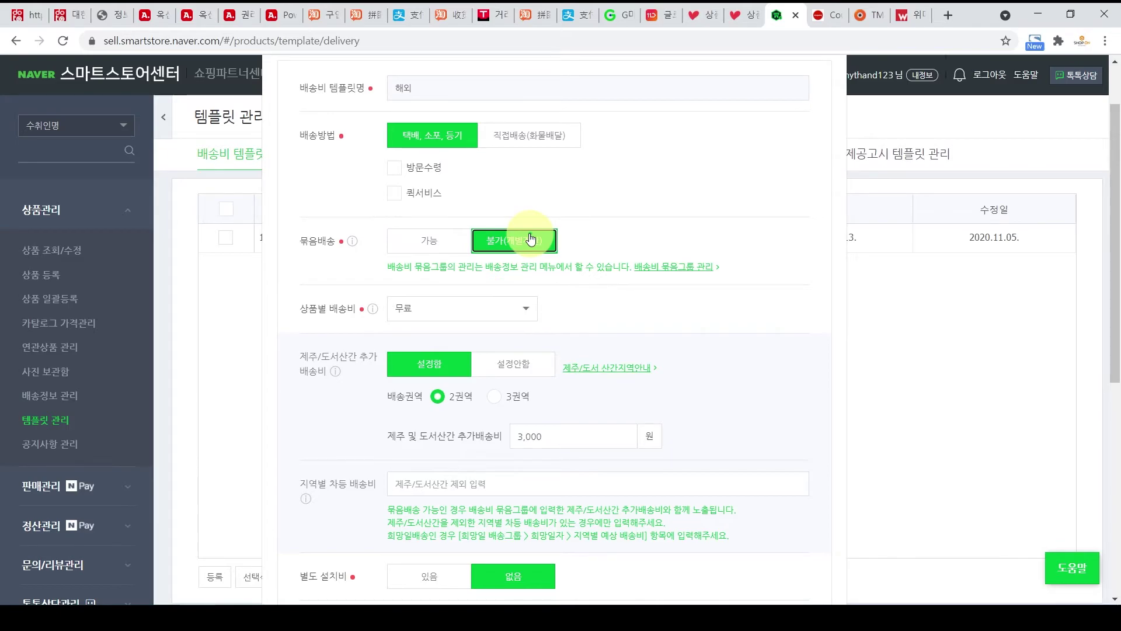
Open the seller address book for the template's 출고지 and start a new address entry with the 해외 address type
scroll(778, 253, down, 1)
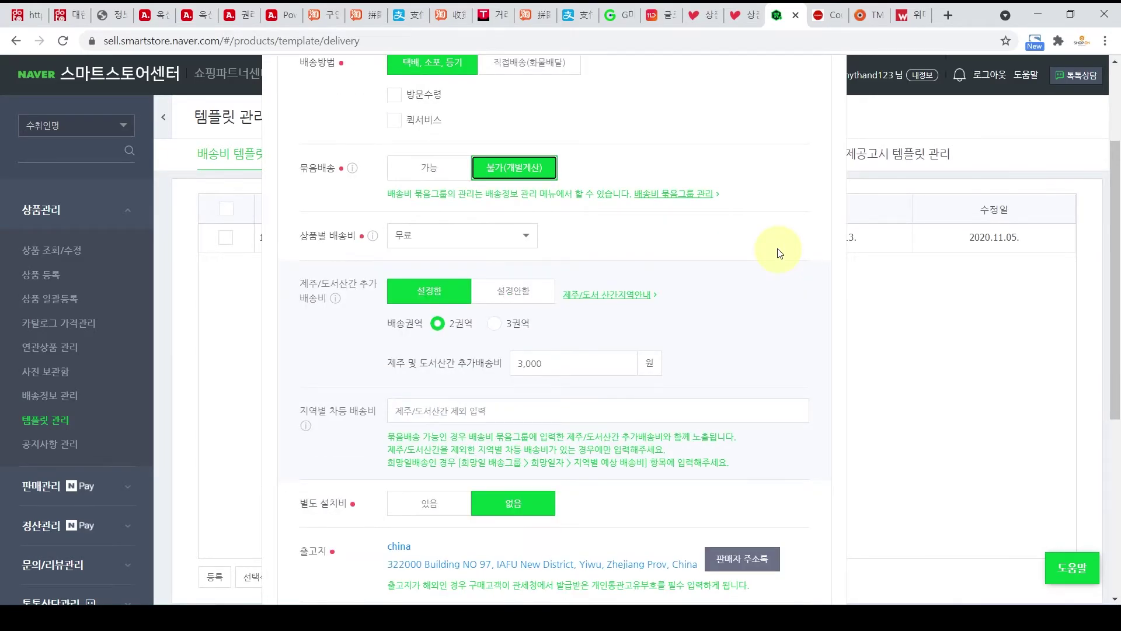
scroll(691, 243, down, 2)
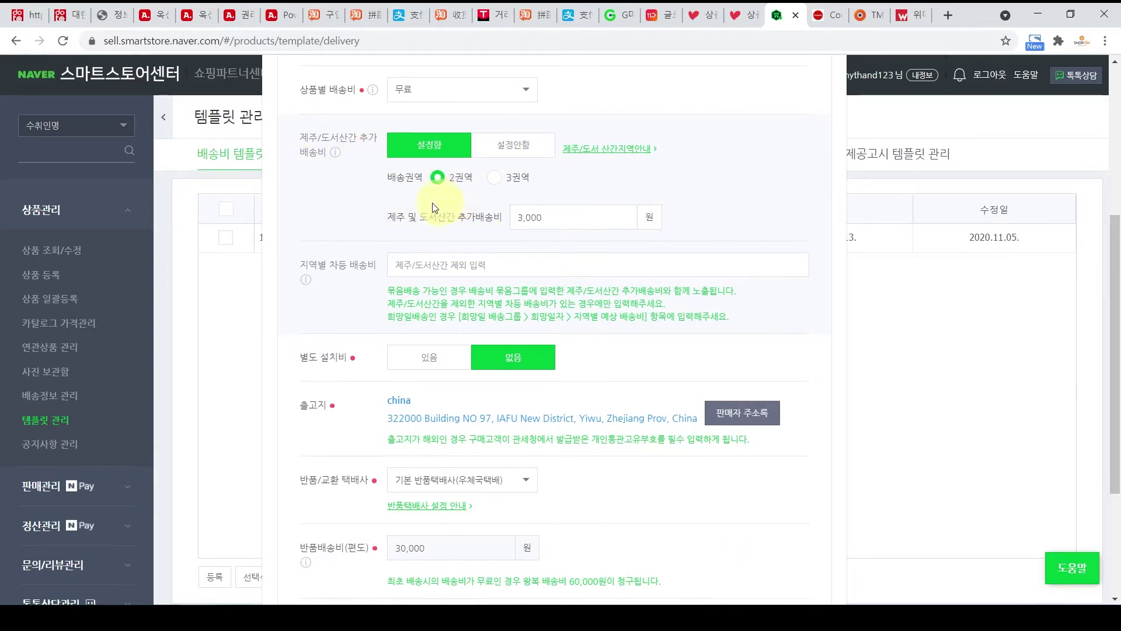
scroll(385, 211, down, 2)
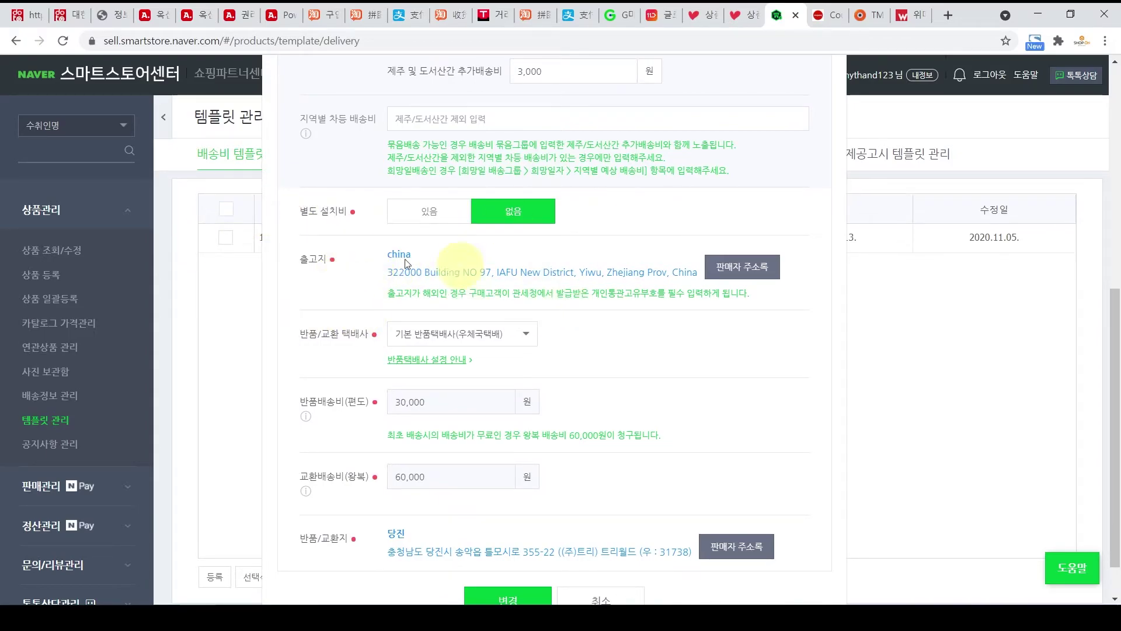
click(749, 280)
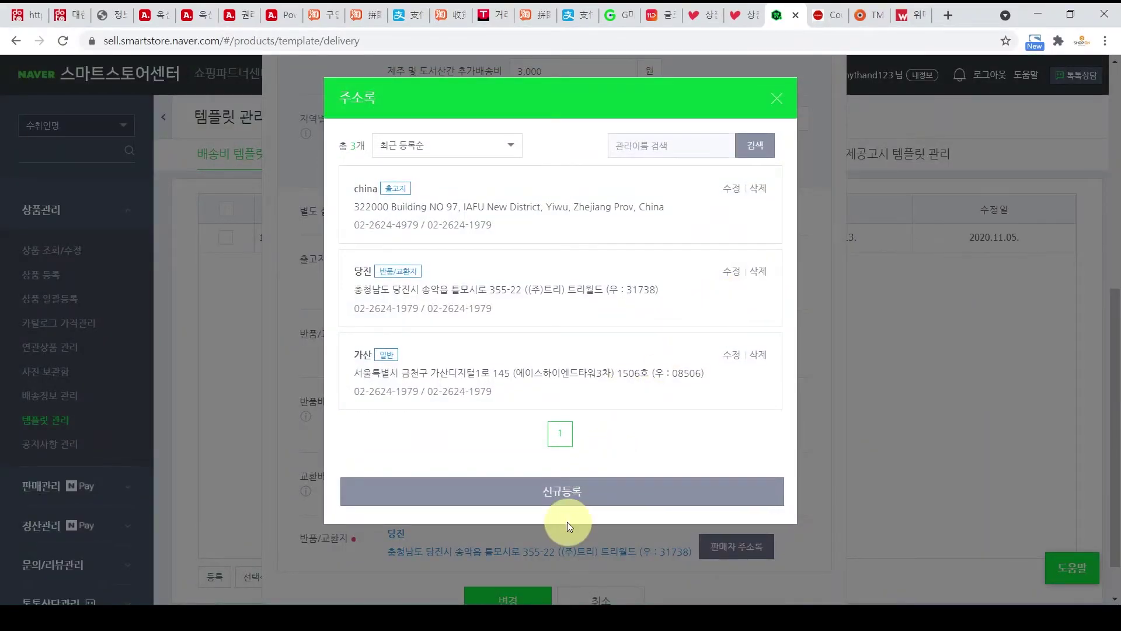
click(577, 496)
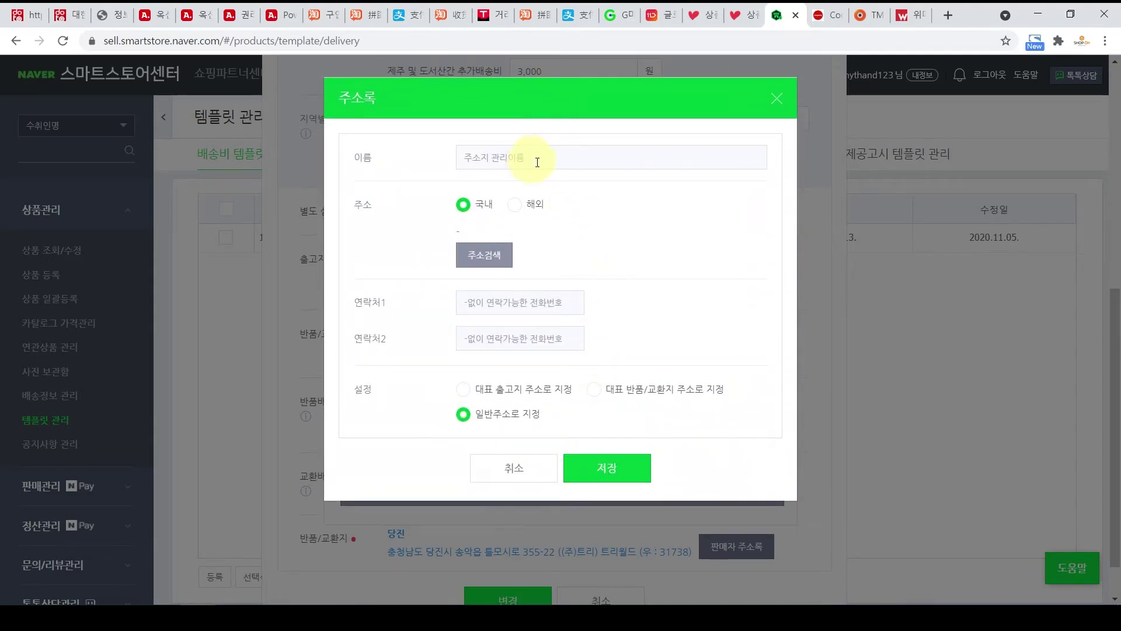
click(522, 209)
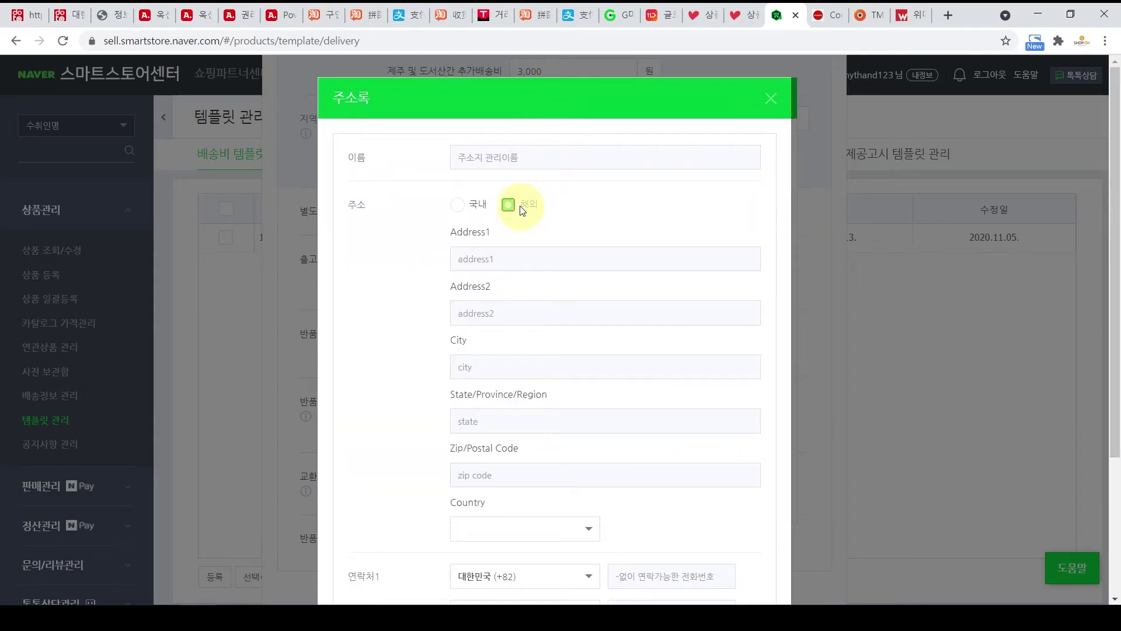
Check the delivery address notes in 메모장, review the overseas address form's fields and close the address book without saving
key(alt+Tab)
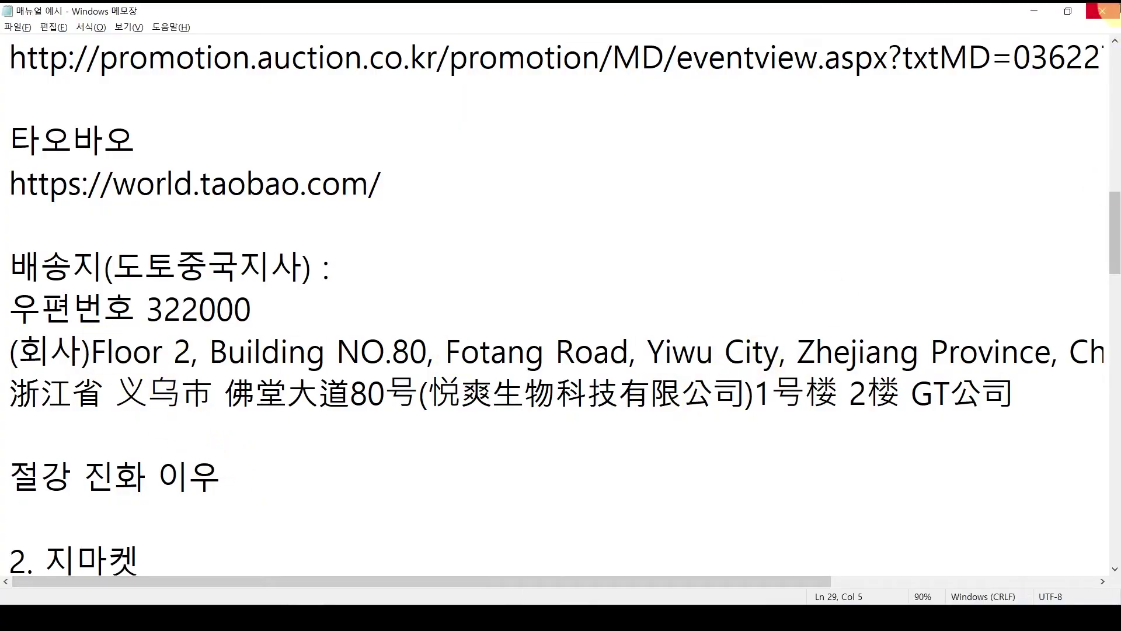
click(1034, 11)
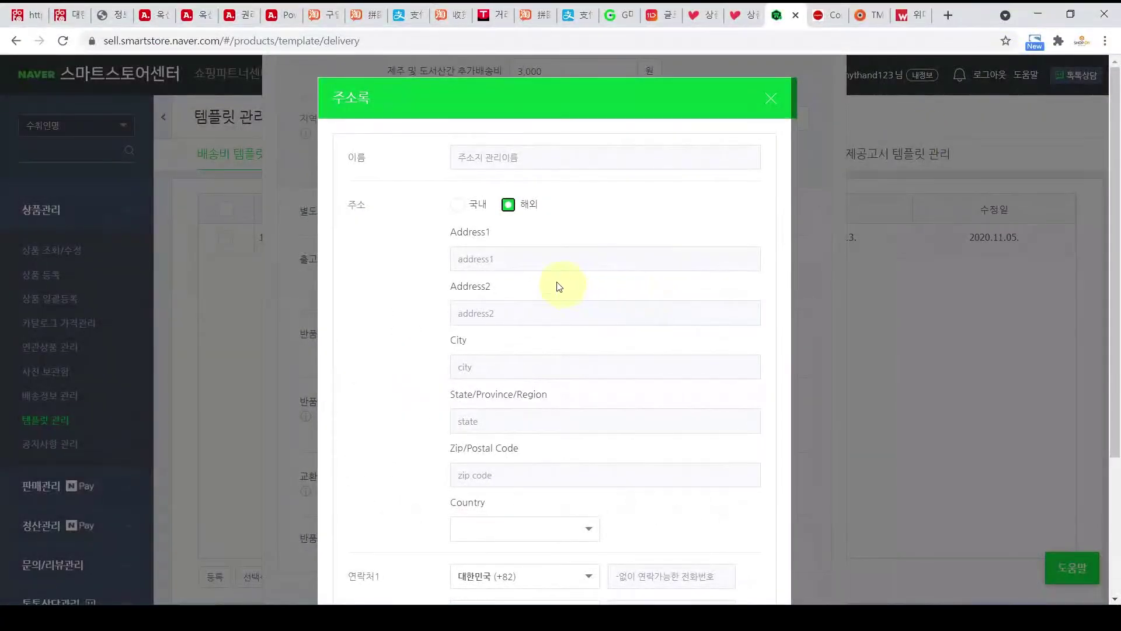
scroll(545, 549, down, 3)
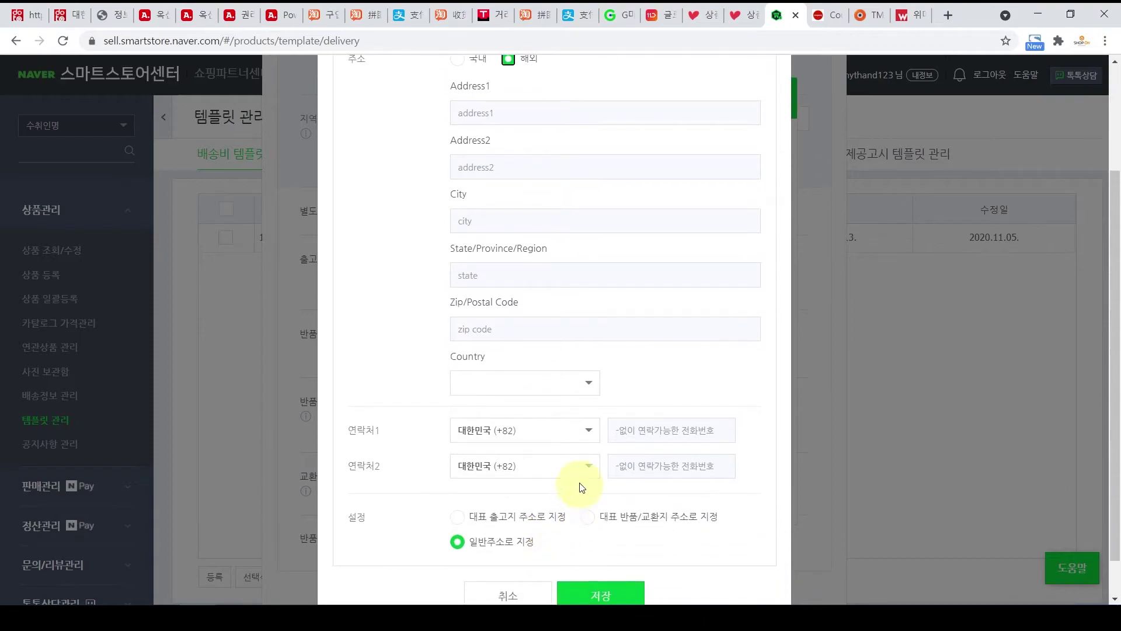
click(587, 388)
click(587, 387)
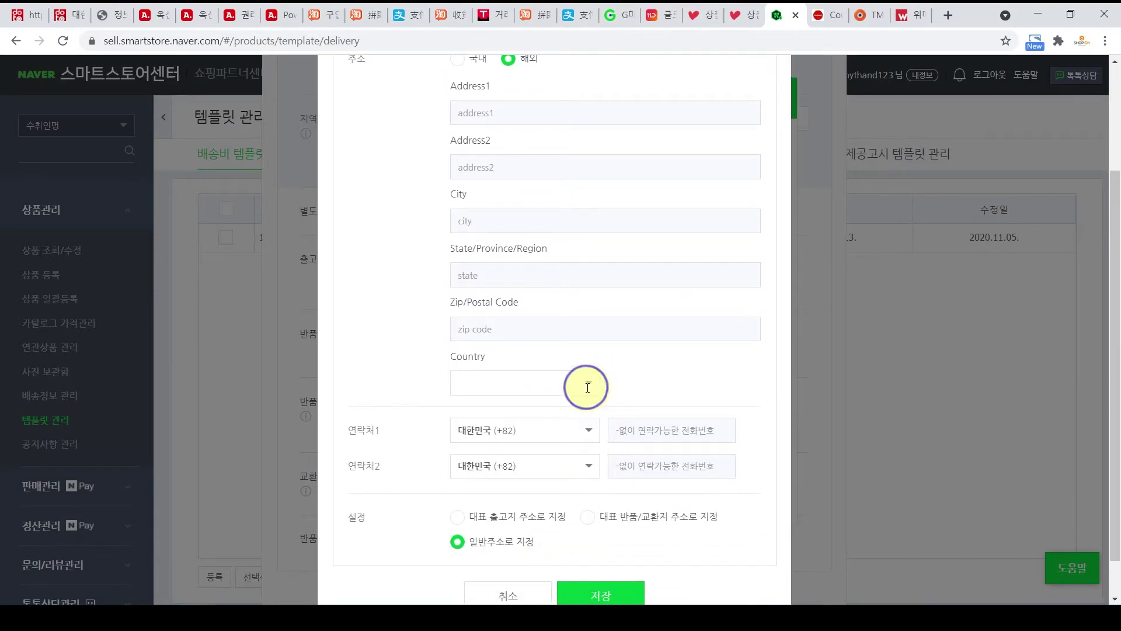
scroll(759, 502, down, 1)
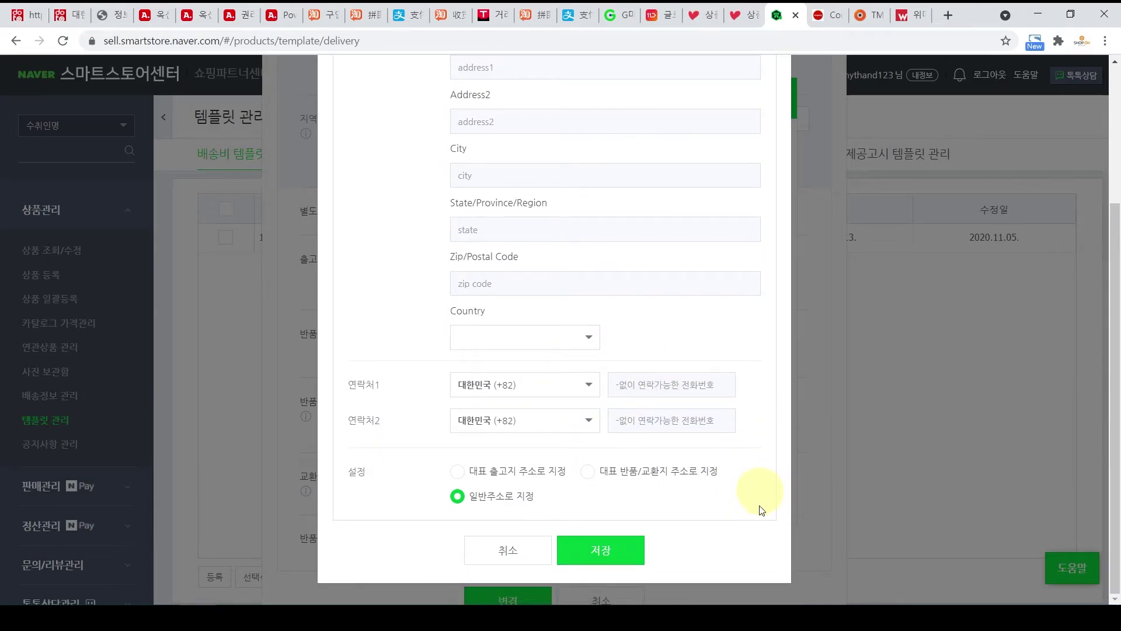
click(896, 348)
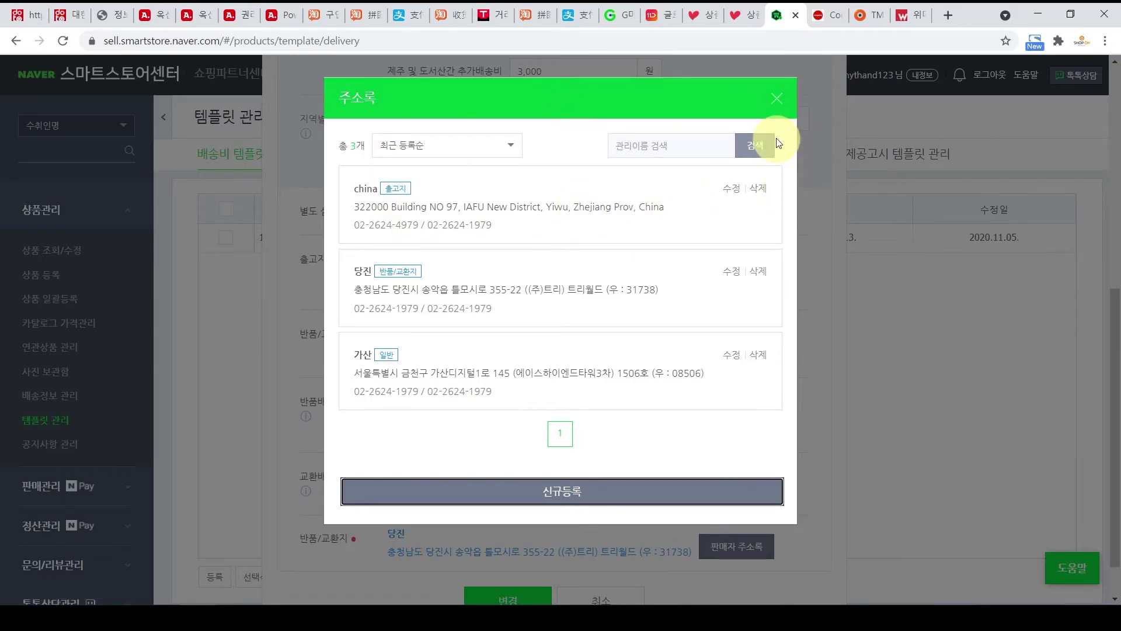
click(779, 107)
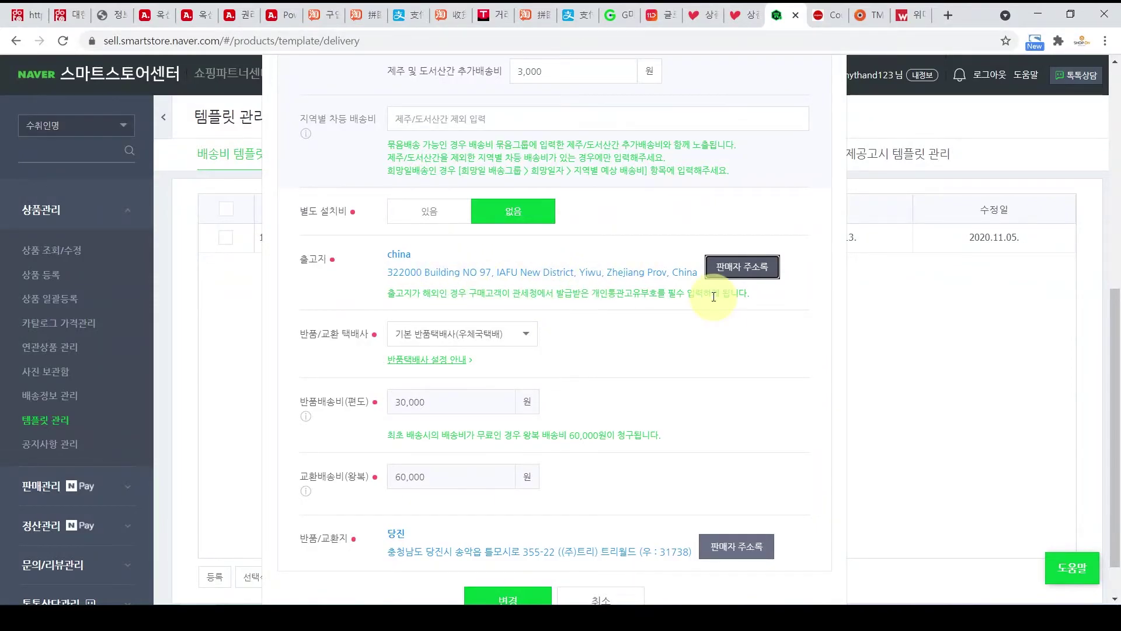
View the template's 반품/교환 택배사 options and close the 해외 shipping fee template without saving
scroll(600, 350, down, 1)
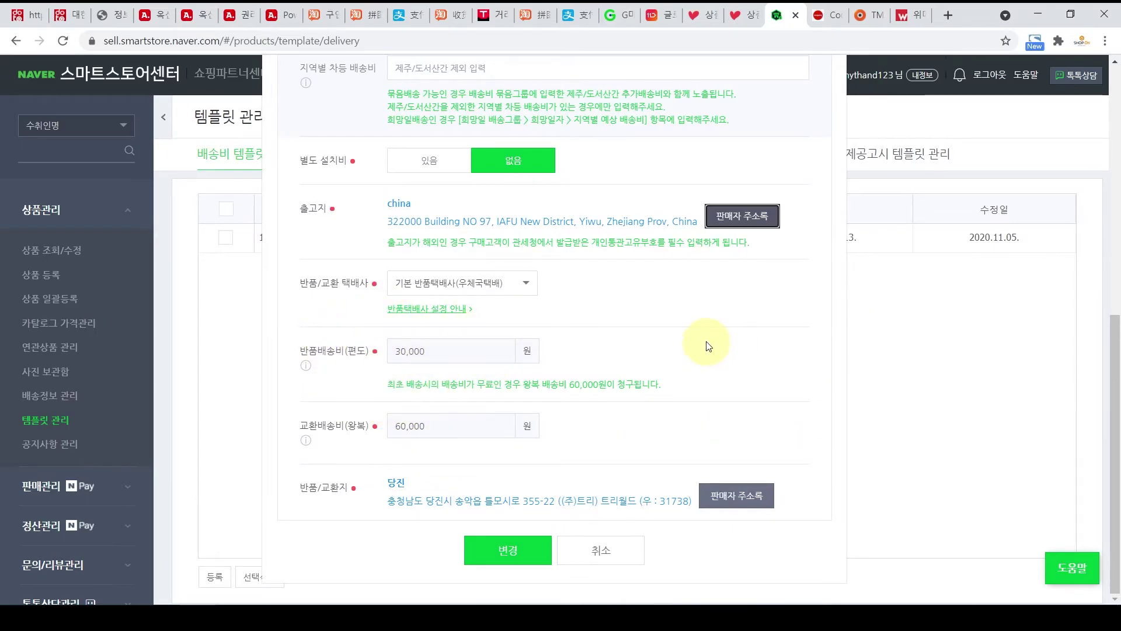
click(526, 283)
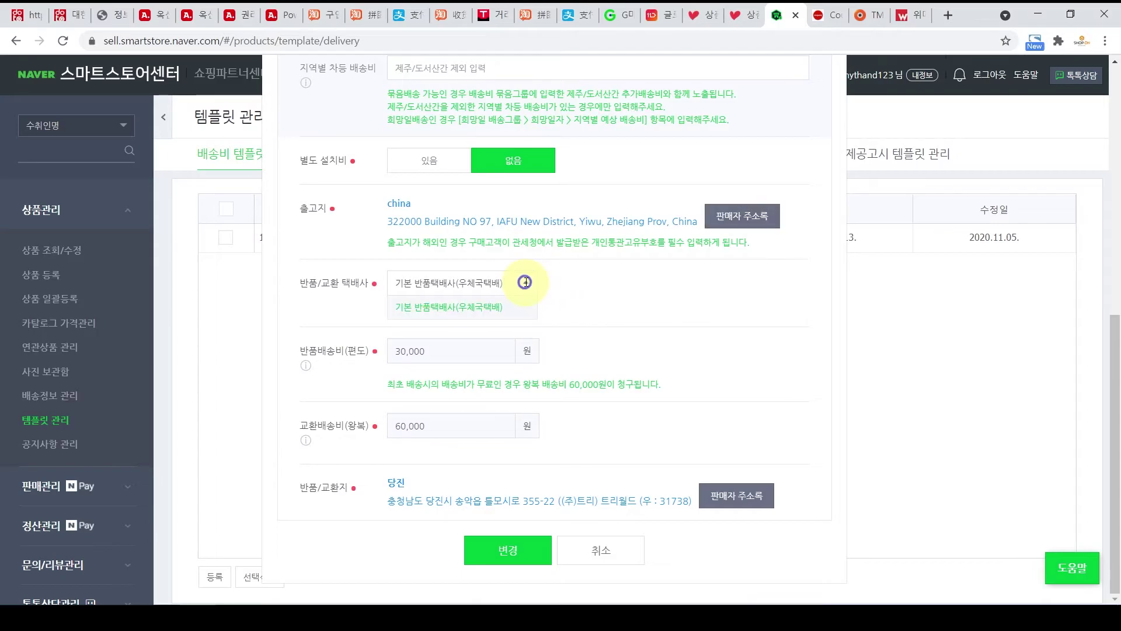
click(460, 316)
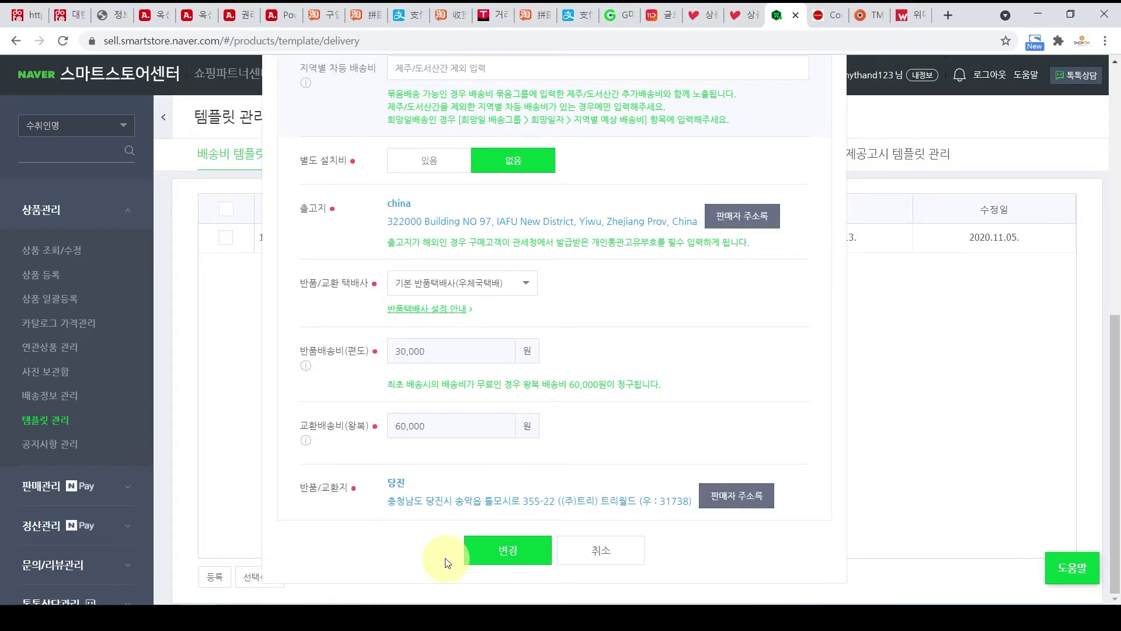
right_click(557, 551)
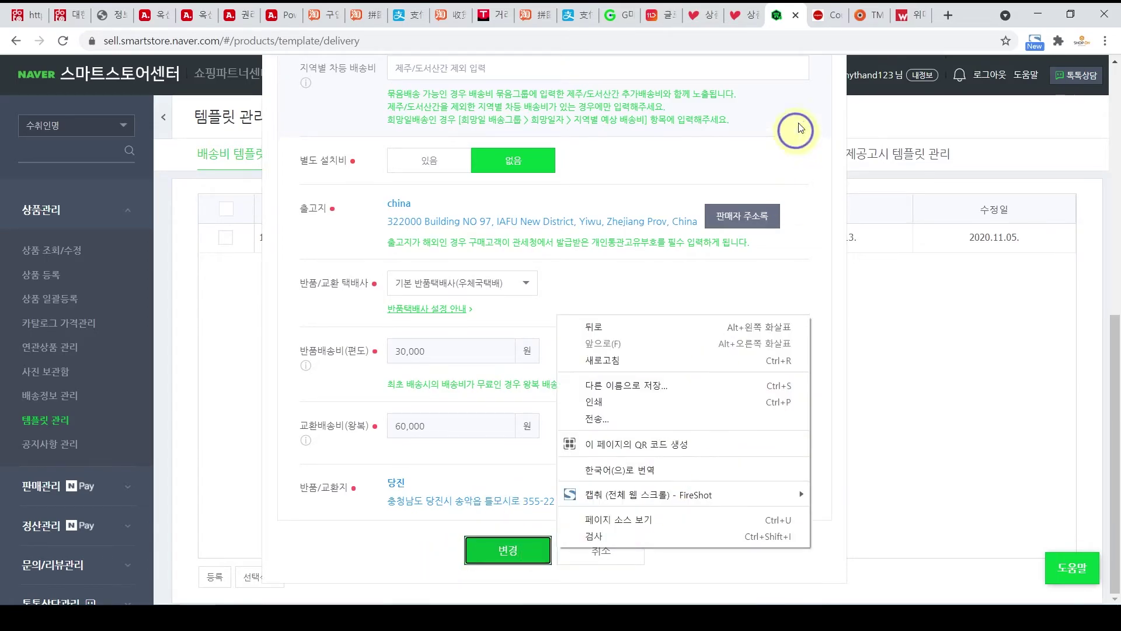
scroll(992, 397, up, 5)
scroll(925, 231, up, 3)
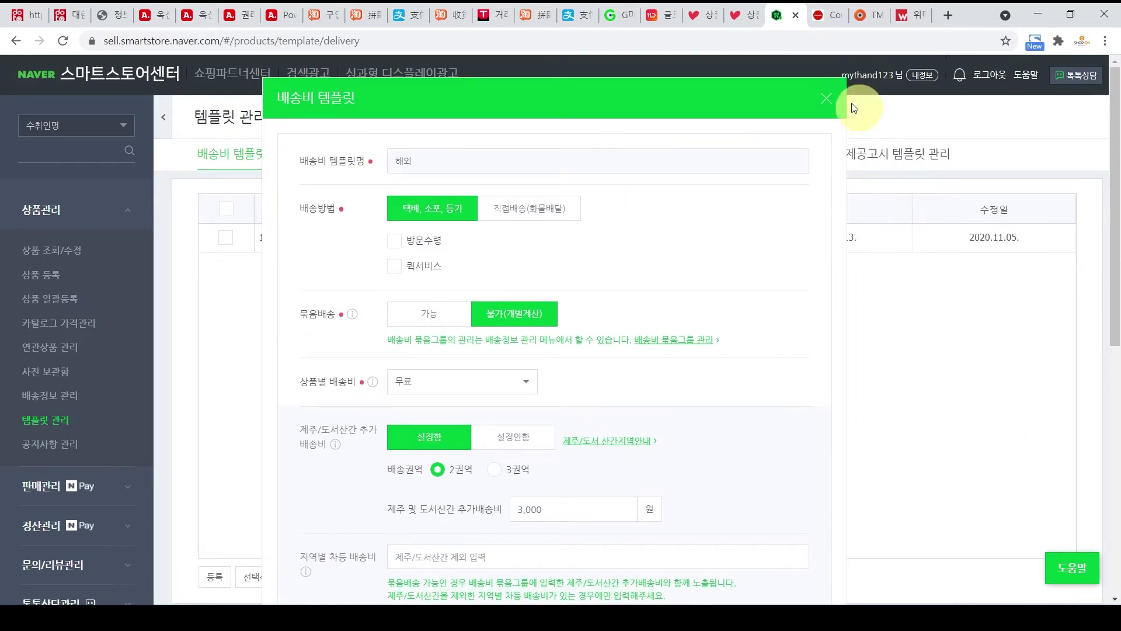
click(823, 97)
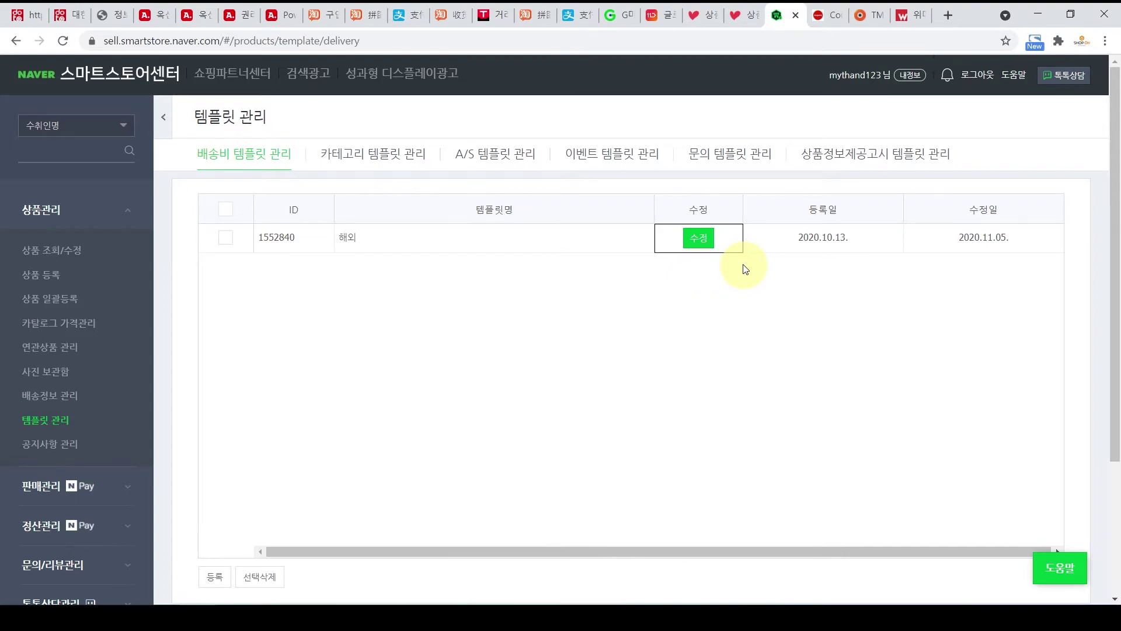
Switch to Coupang Wing and open 주소록/배송정보 관리 under 판매자정보
click(835, 18)
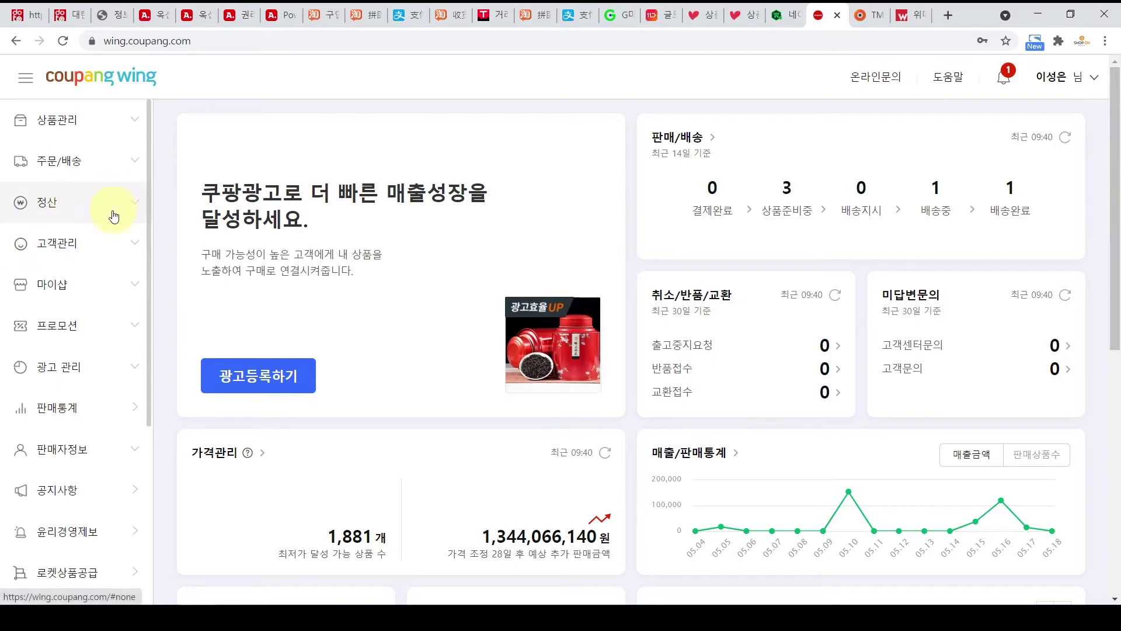
click(65, 449)
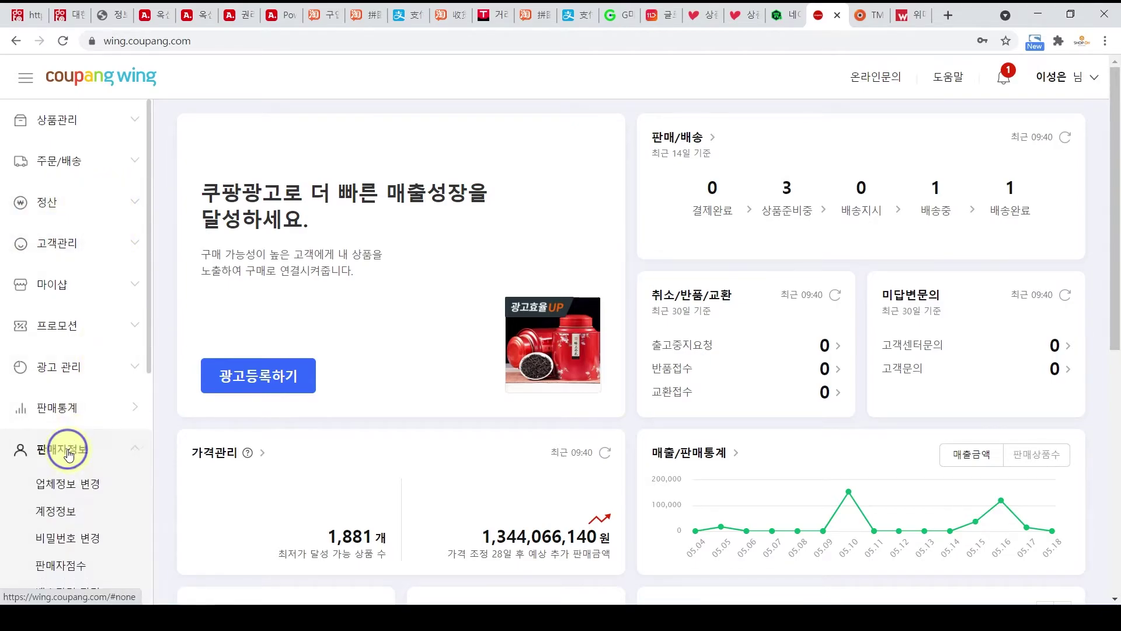
scroll(70, 453, down, 2)
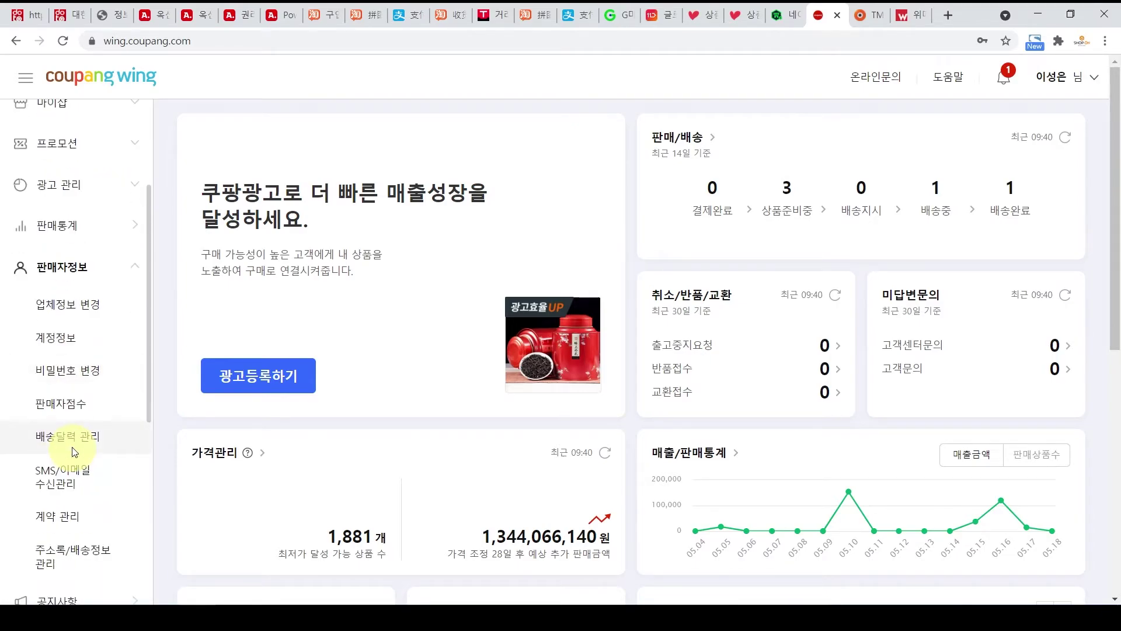
scroll(72, 453, down, 2)
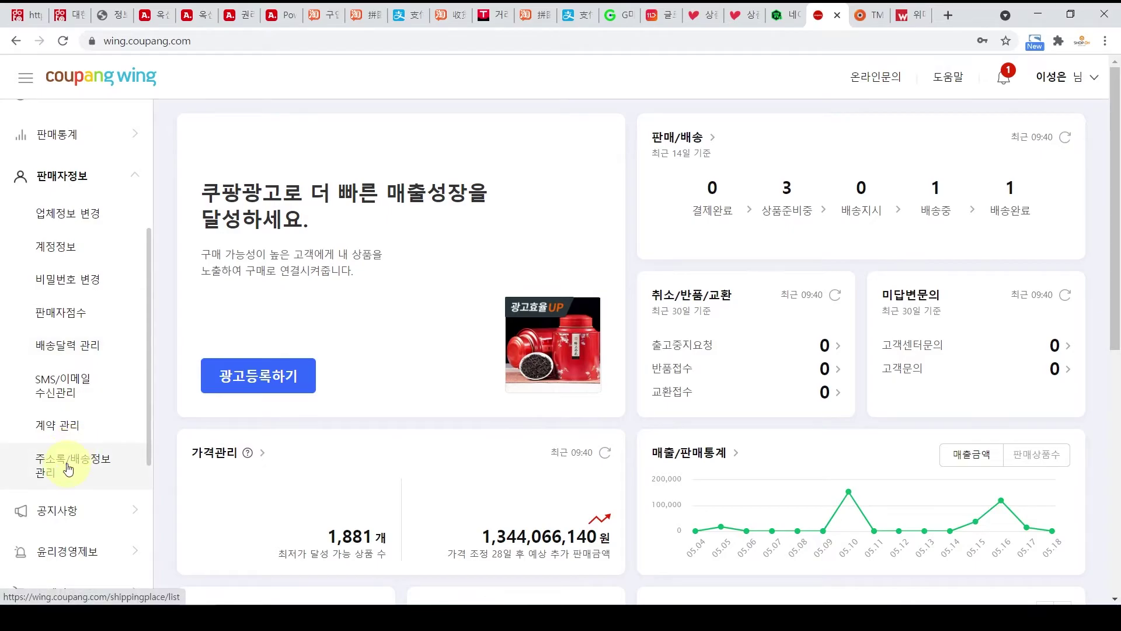
click(68, 467)
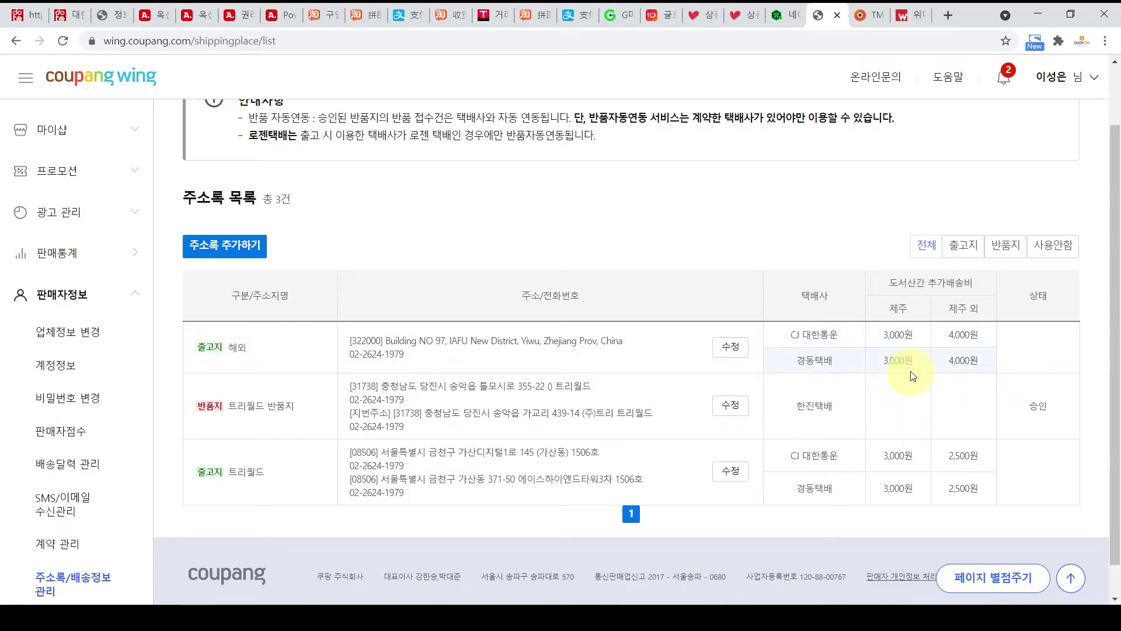
Start a new Coupang 출고지 address with 해외 as 국가 구분, review its fields and close the form without saving
scroll(913, 376, down, 1)
click(193, 213)
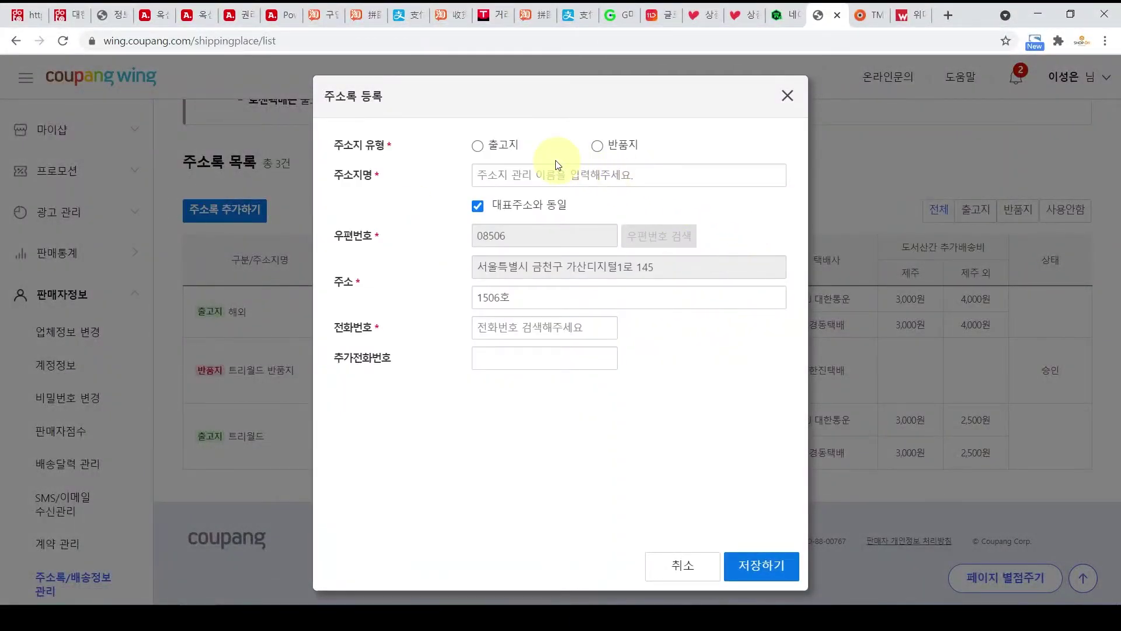
click(477, 147)
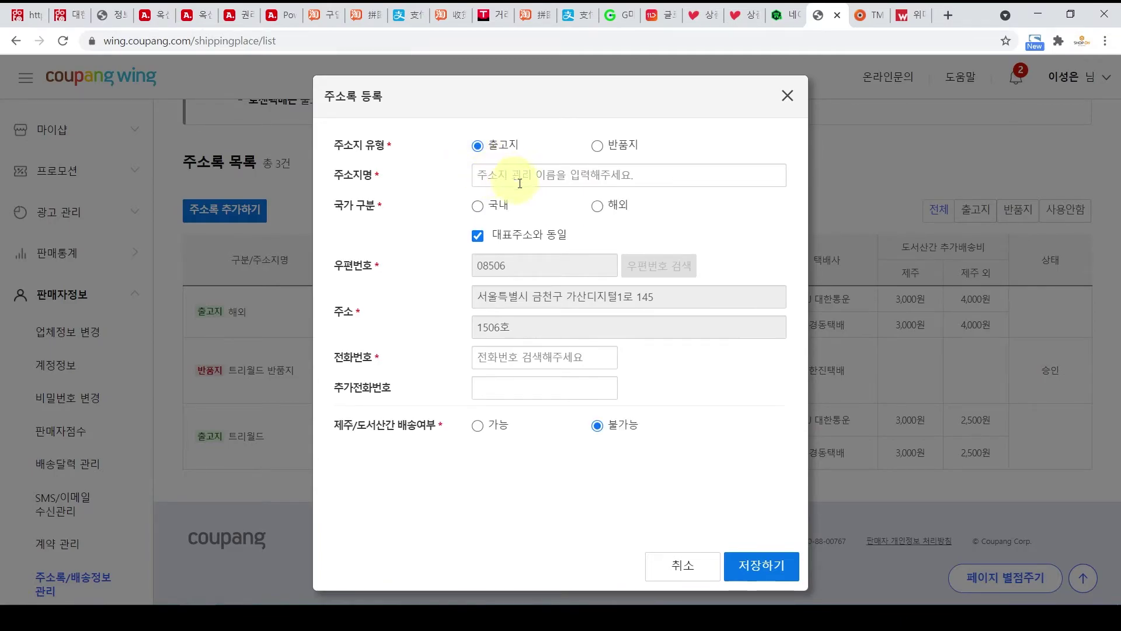
click(602, 209)
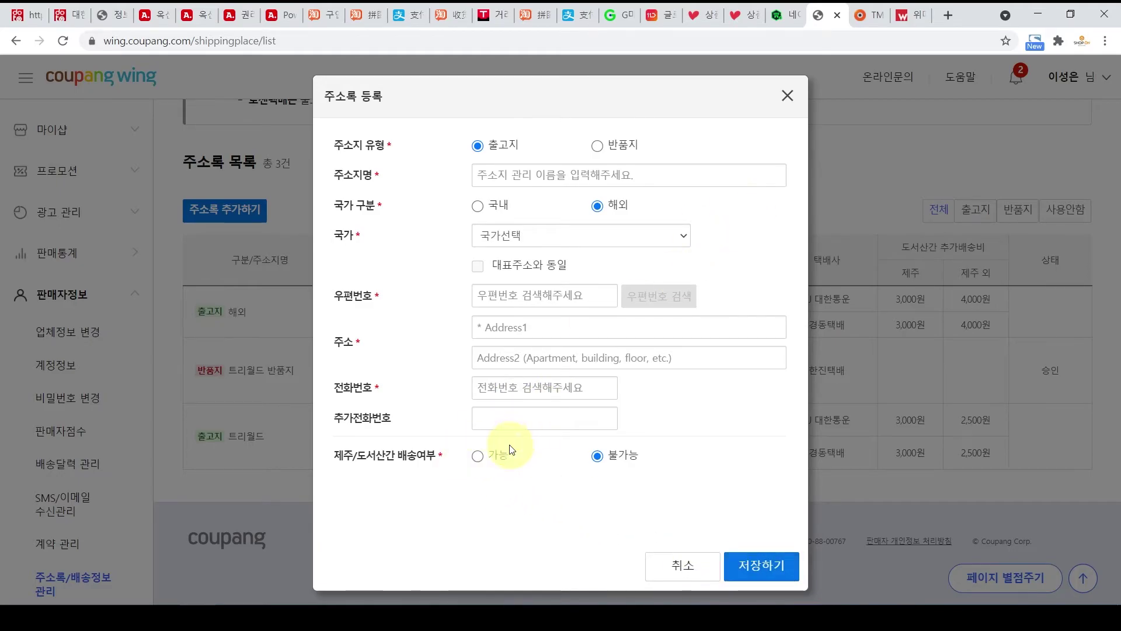
click(787, 96)
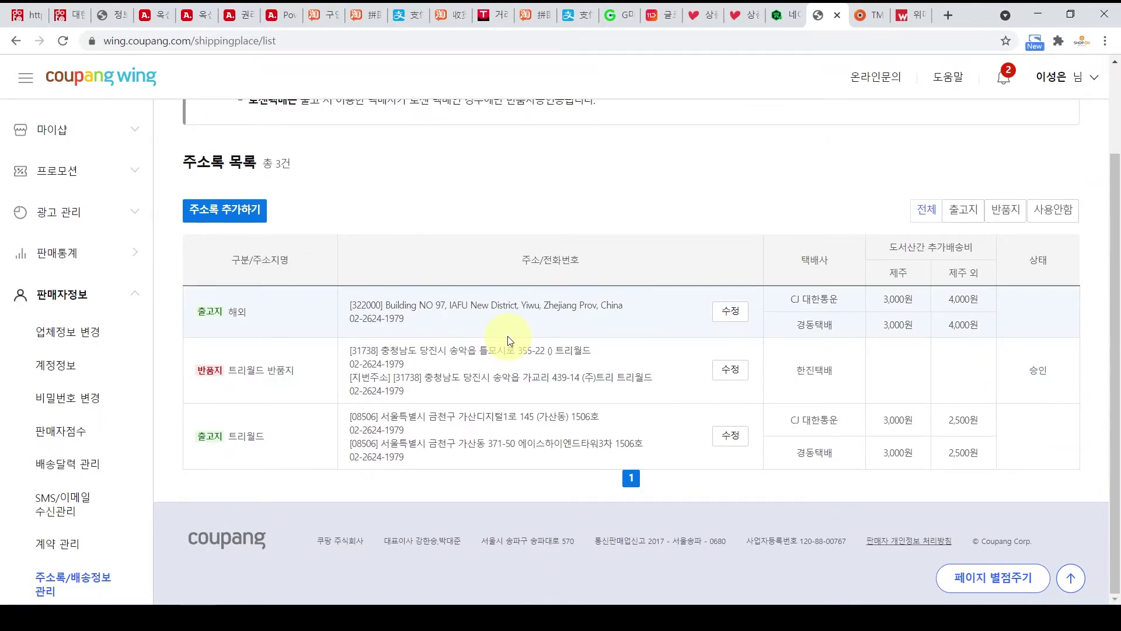
Switch to the TMON 배송상품 파트너센터, open its shipping template management under 주문관리 and start creating a new shipping template
click(870, 16)
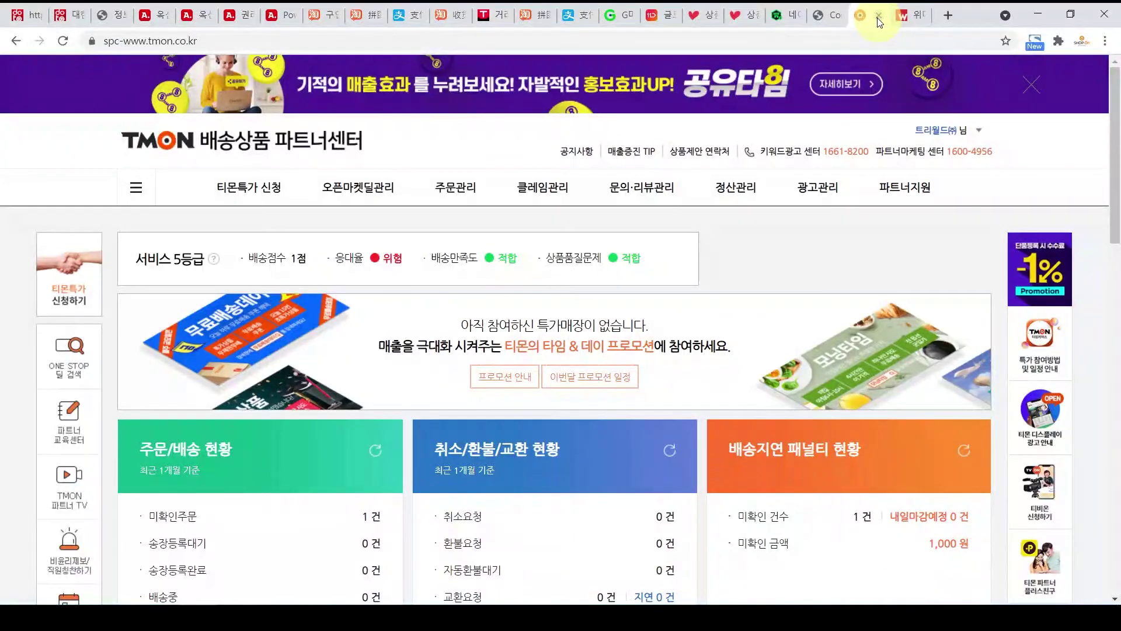
mouse_move(374, 198)
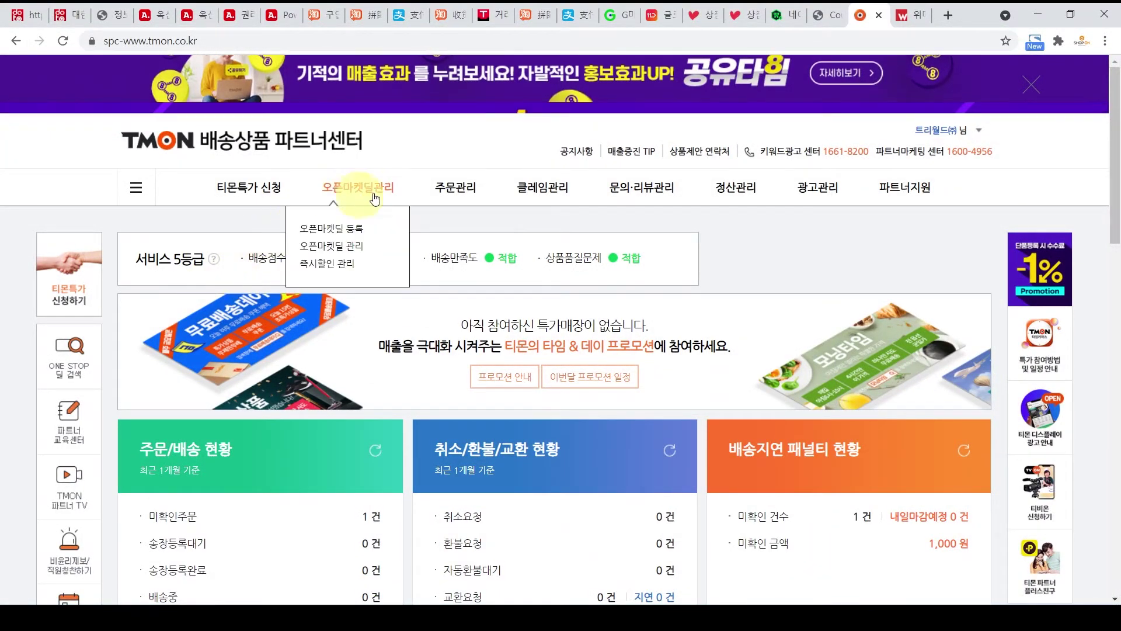
mouse_move(456, 188)
click(463, 300)
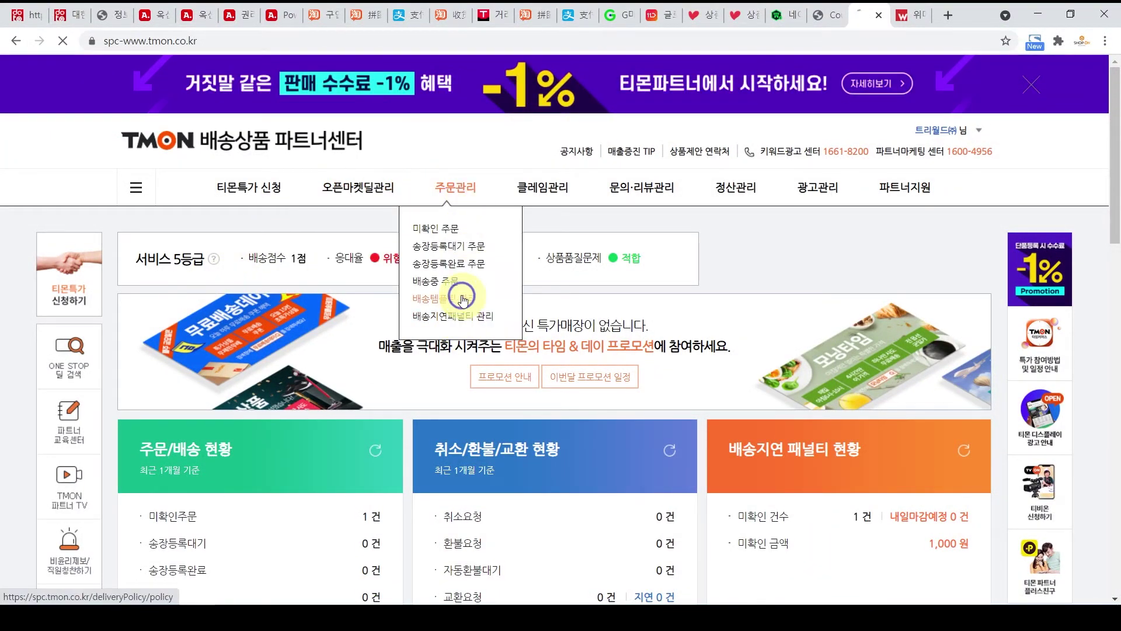
scroll(511, 262, down, 3)
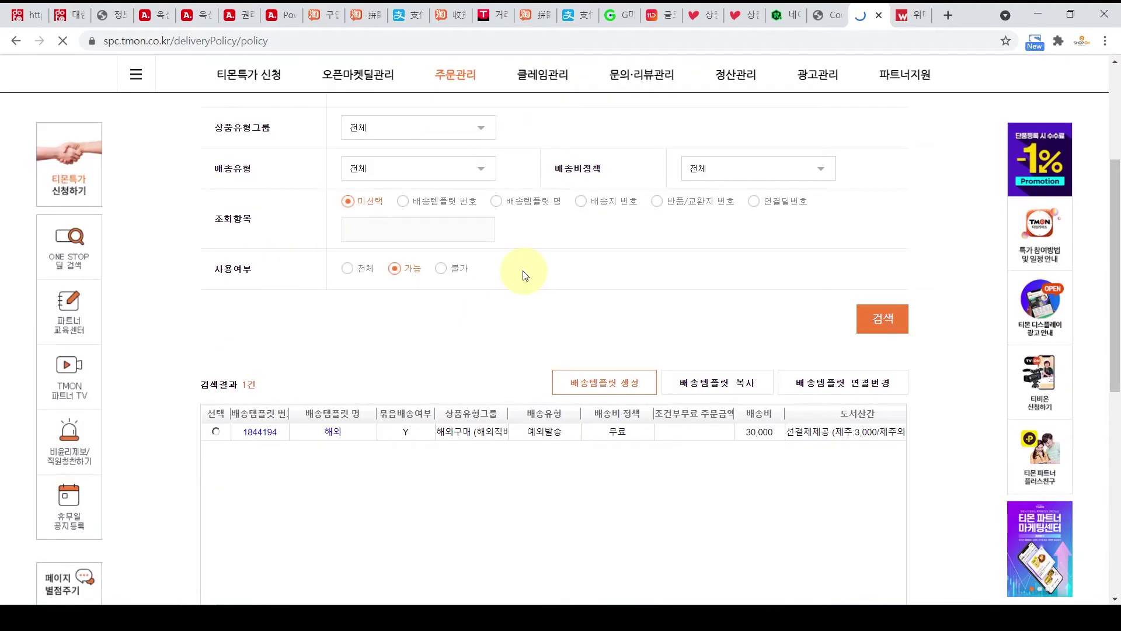
scroll(523, 273, down, 1)
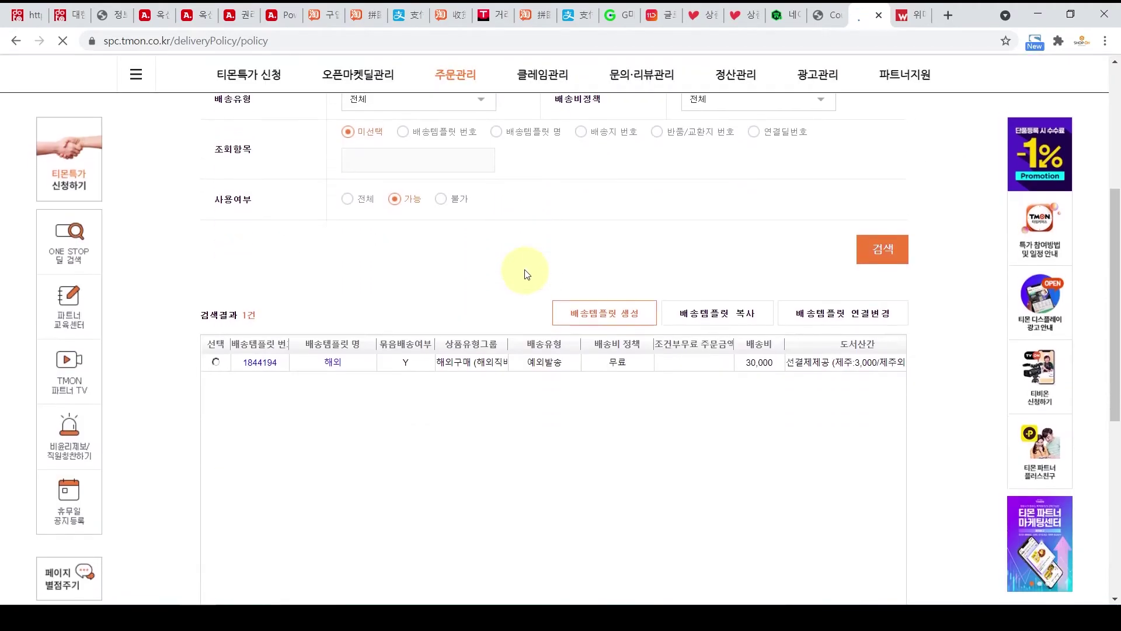
click(603, 318)
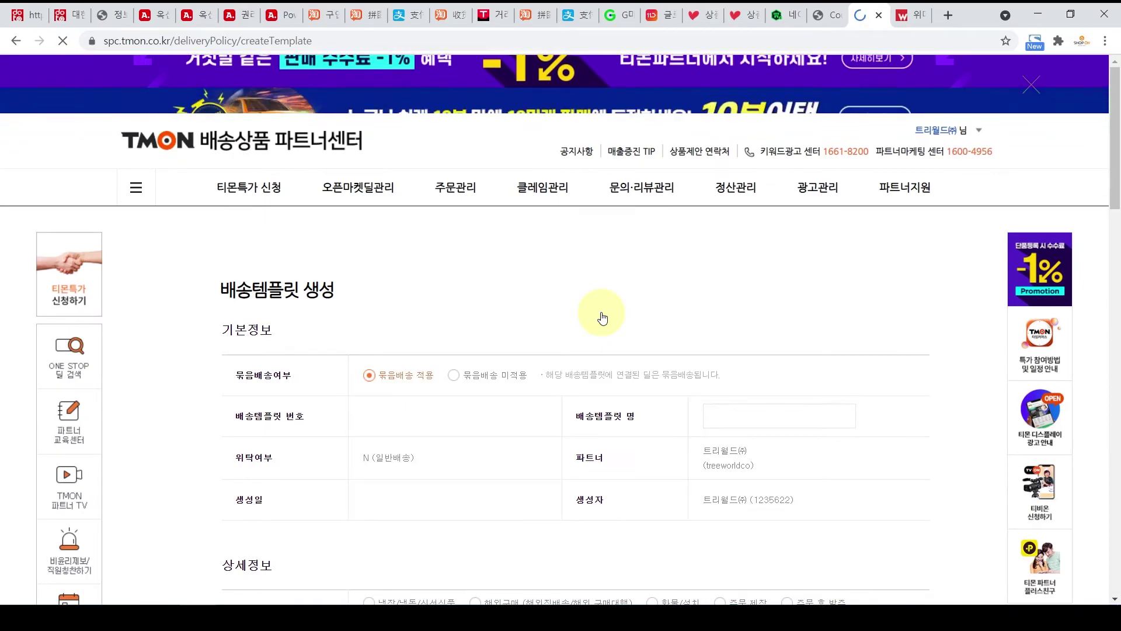
Set the new template's 상품유형그룹 to 해외구매 (해외직배송/해외 구매대행) and review its shipping type, fee policy and 제주/도서산간 fields
scroll(590, 309, down, 1)
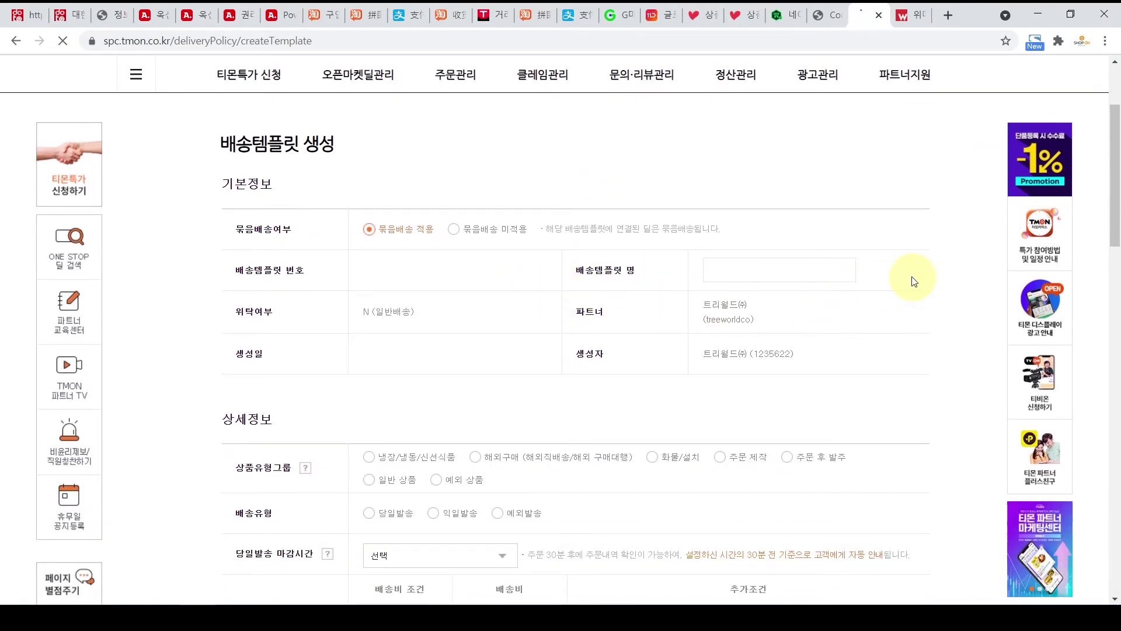
scroll(913, 280, down, 2)
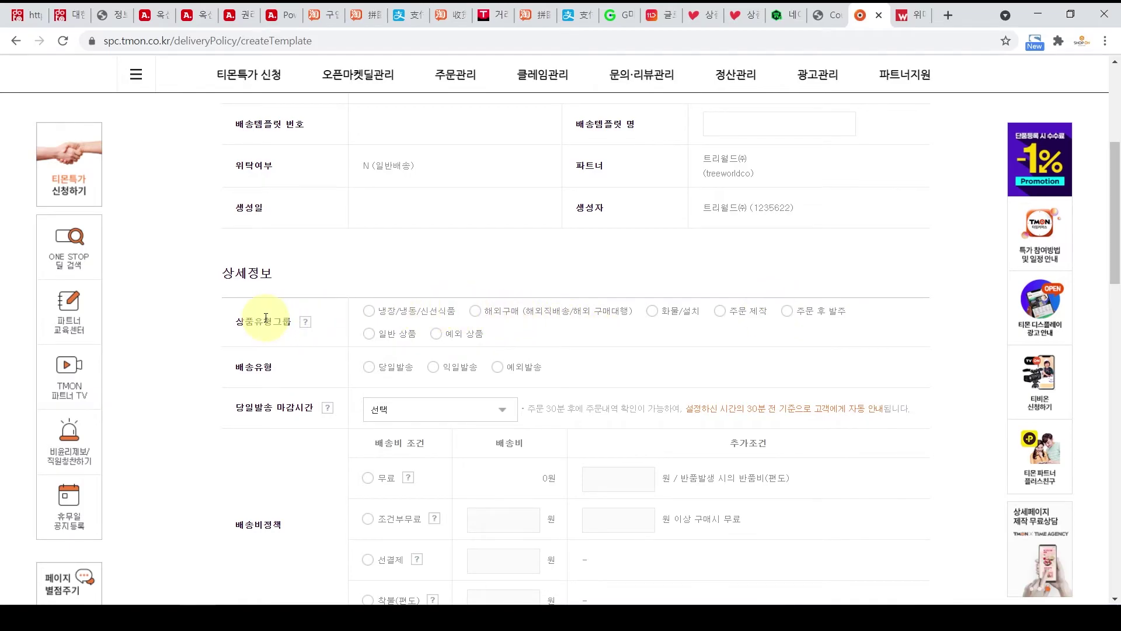
click(477, 312)
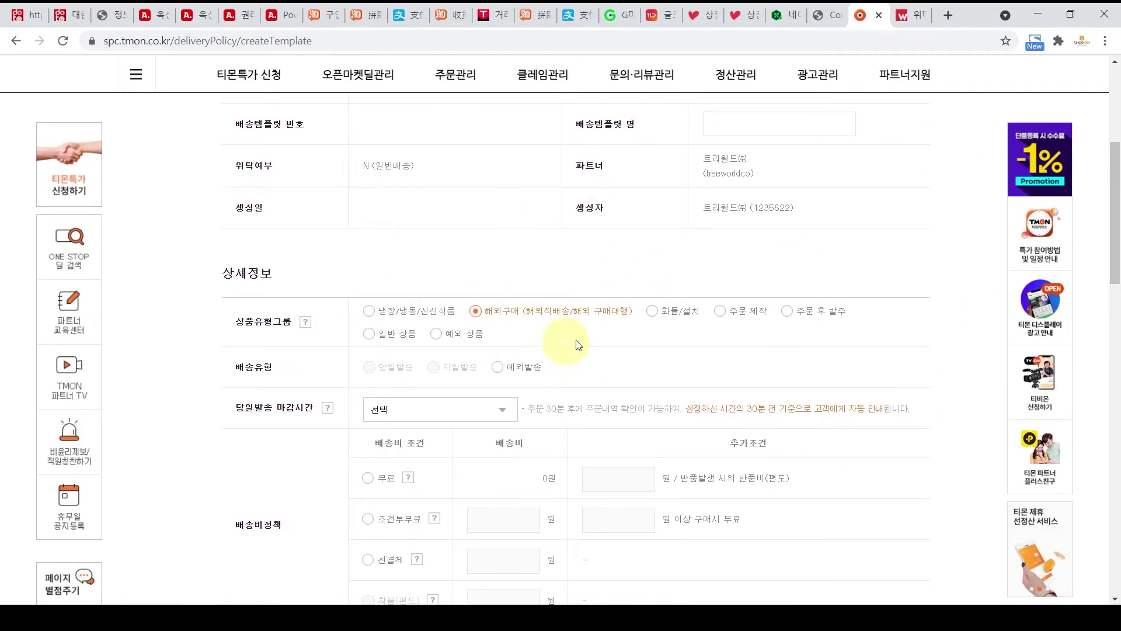
scroll(698, 337, down, 3)
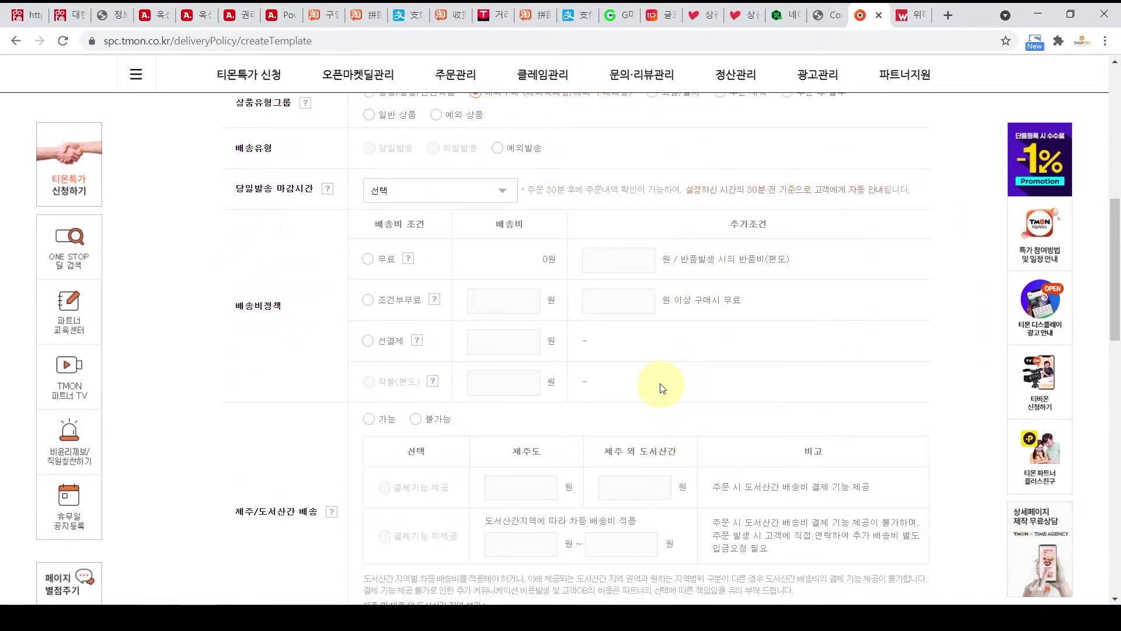
scroll(664, 381, down, 2)
scroll(718, 387, up, 5)
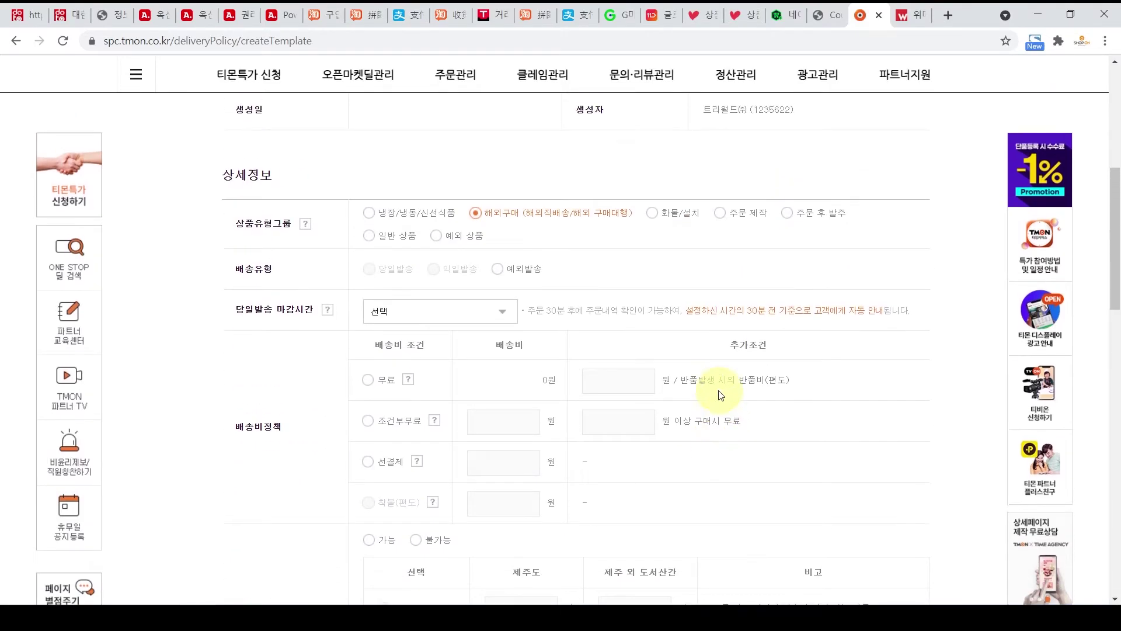
scroll(720, 394, up, 6)
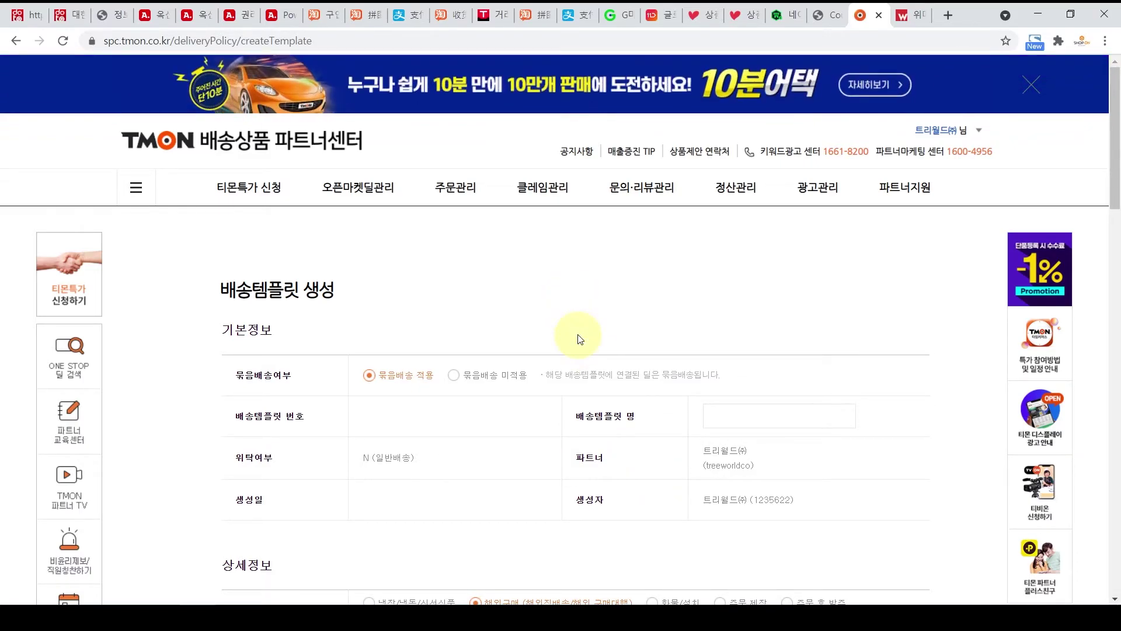
Switch to 위메프 파트너 2.0 and open 배송정보관리 for products
click(913, 22)
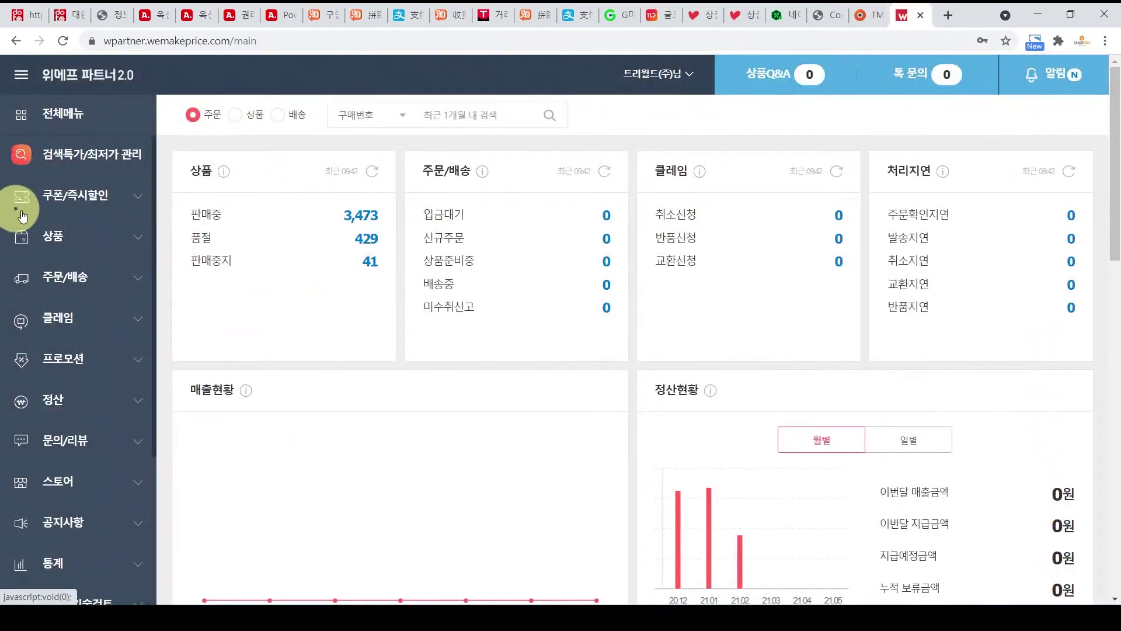
click(64, 244)
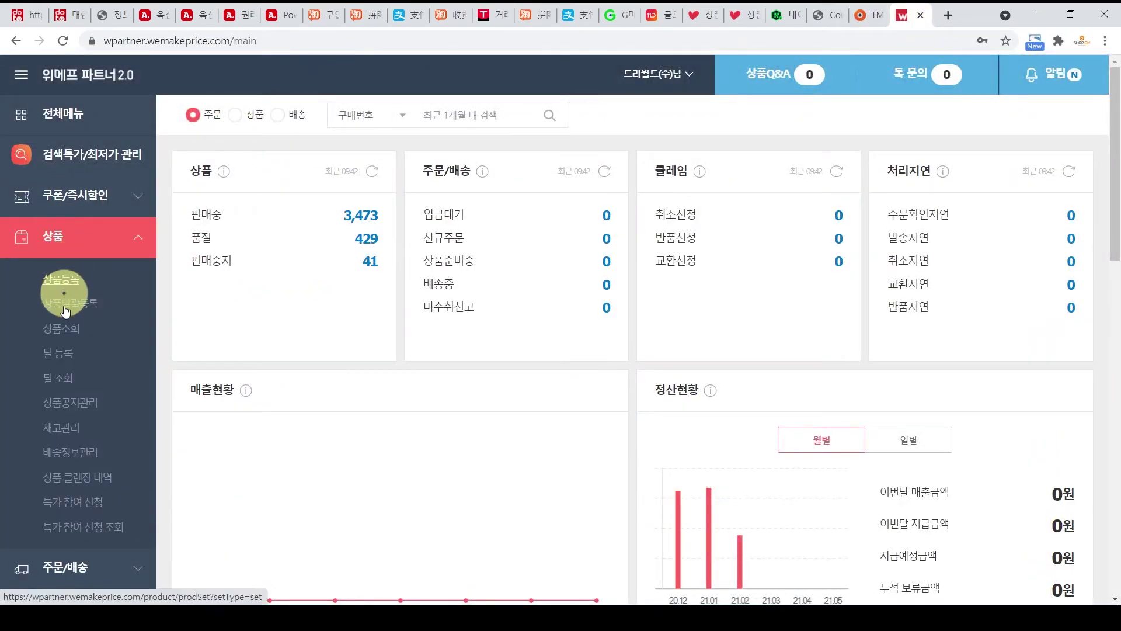
click(88, 452)
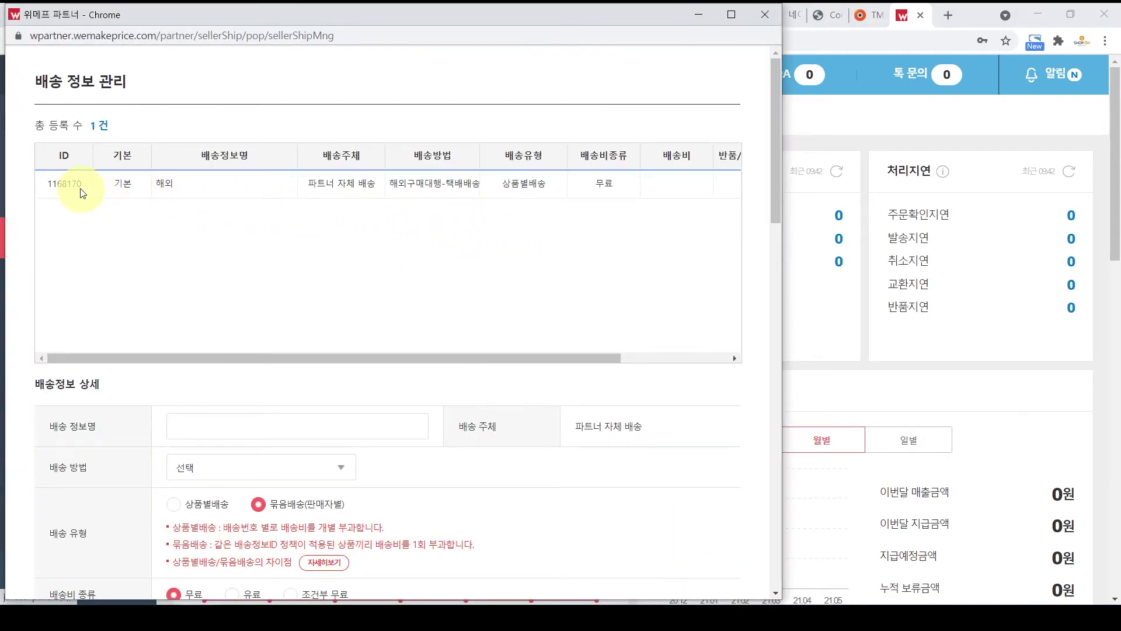
Set 배송 방법 to 해외구매대행-택배배송, review the return fee and 출고지/회수지 fields, and close the window without saving
scroll(507, 235, down, 3)
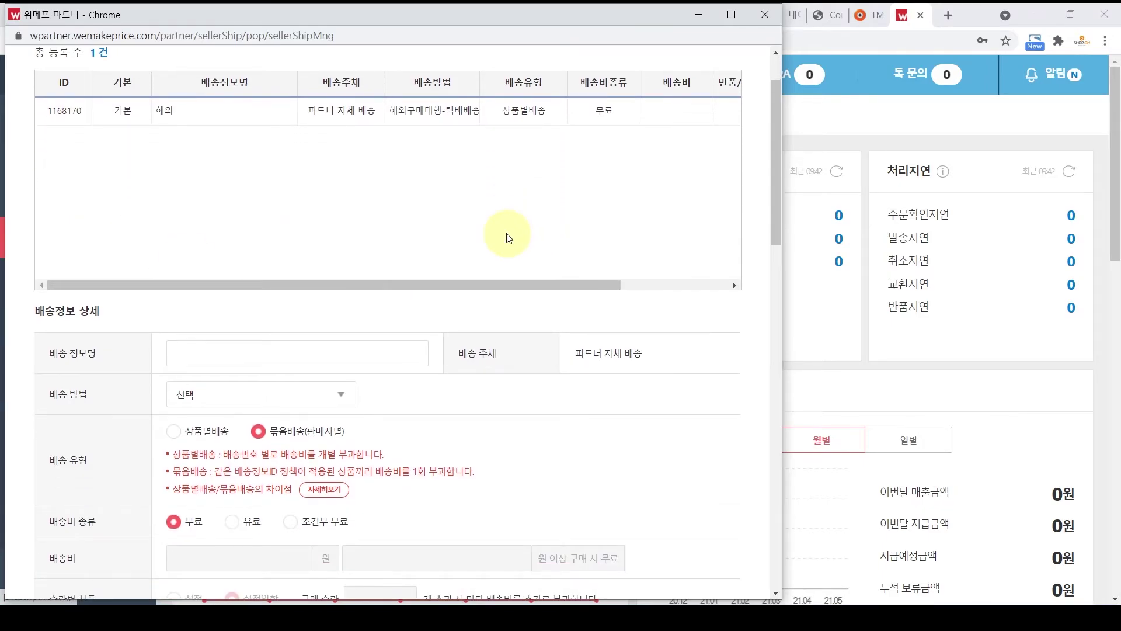
scroll(496, 263, down, 6)
scroll(488, 290, up, 7)
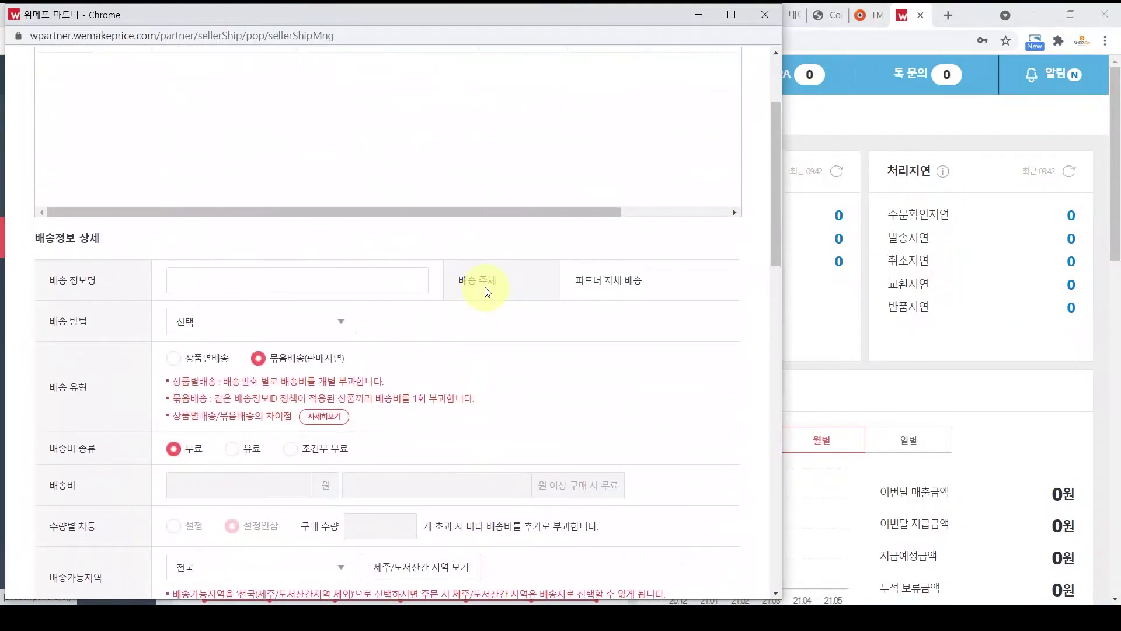
scroll(300, 292, down, 2)
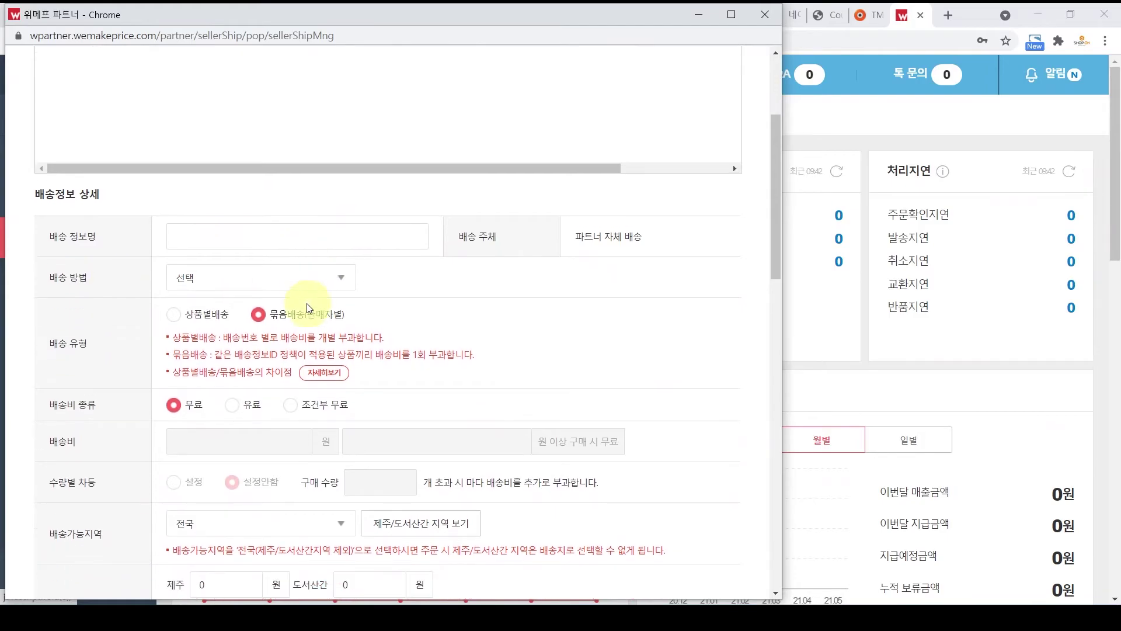
click(342, 178)
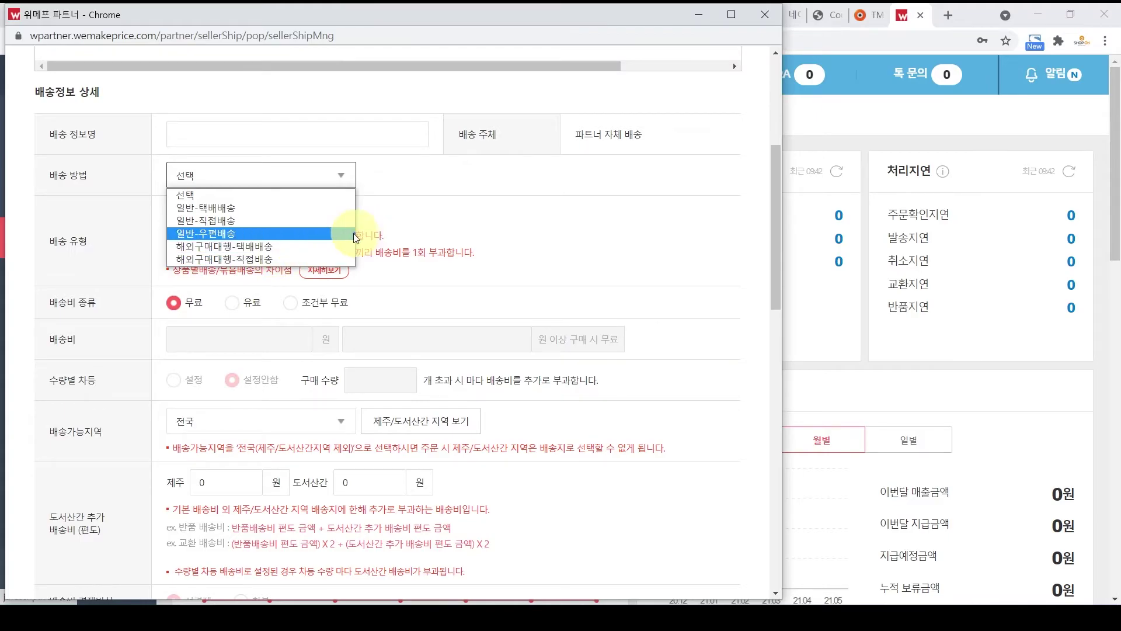
click(314, 245)
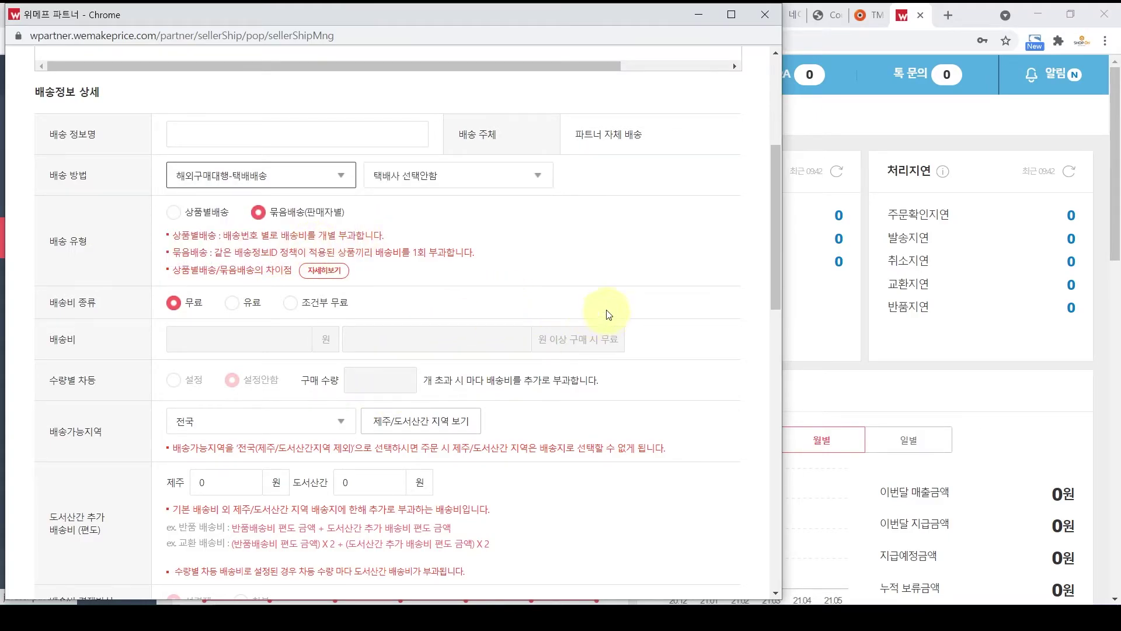
scroll(606, 313, down, 10)
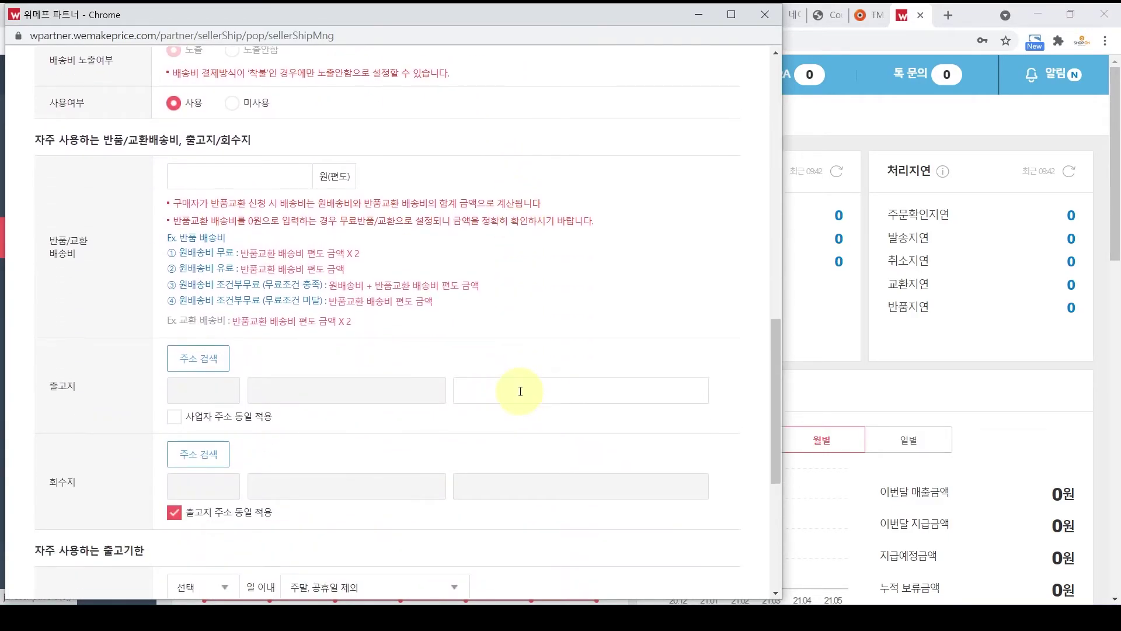
click(767, 12)
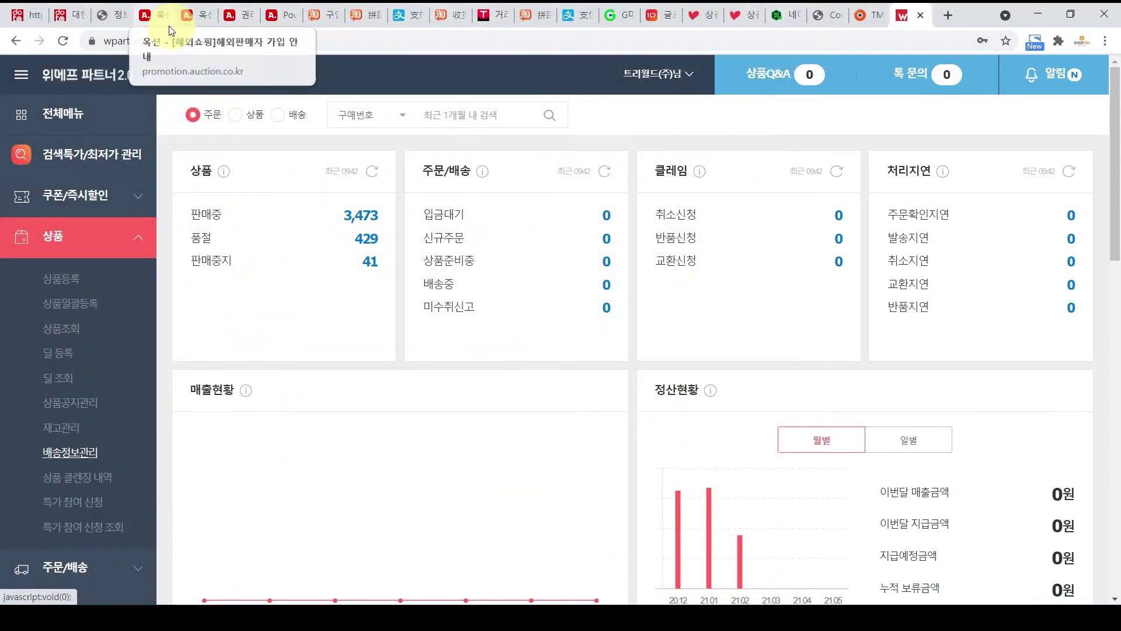
Switch to 도매토피아 and open its 해외직구 product catalog
click(24, 14)
scroll(762, 373, up, 10)
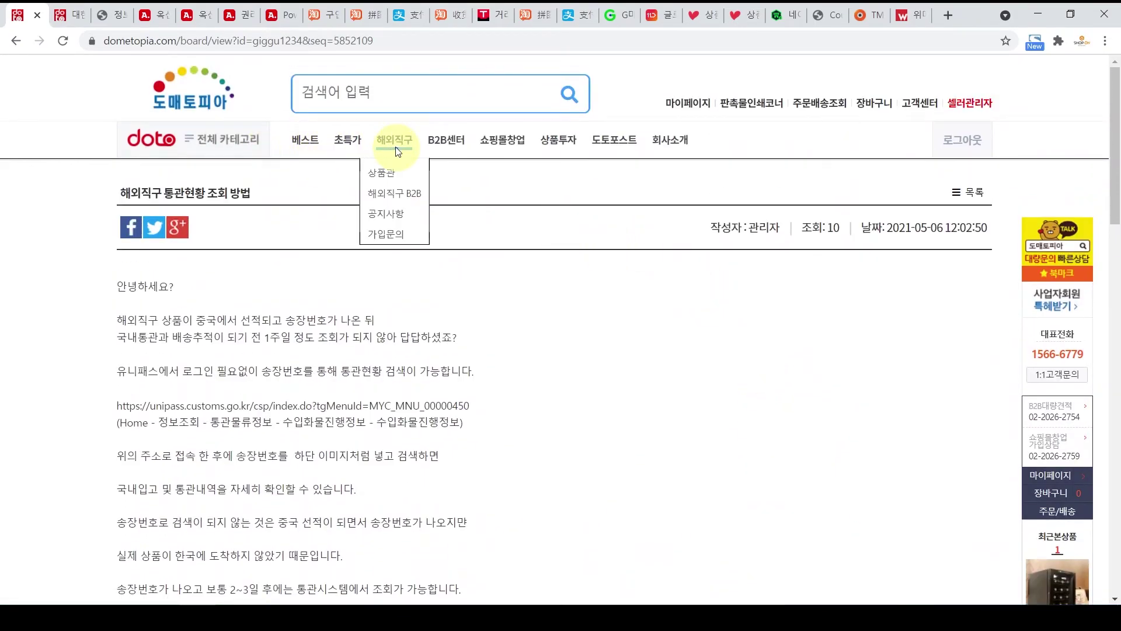
click(401, 145)
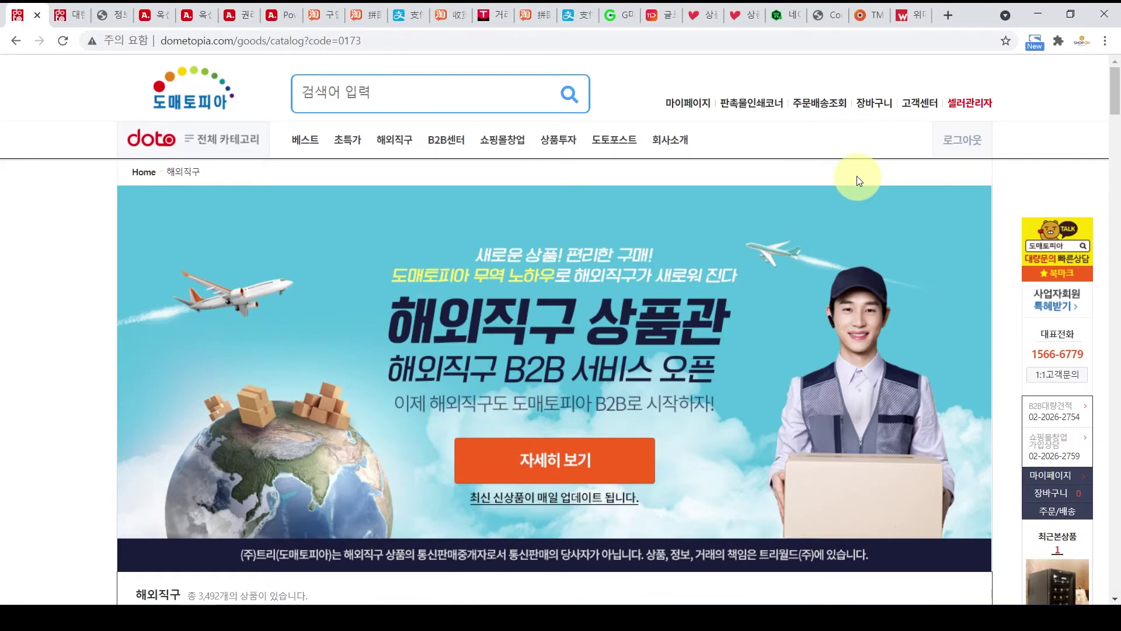
Switch to the SHOP ON admin, open 정보설정, and deselect then reselect 해외직구상품(C) under 연동 상품군
key(ctrl+3)
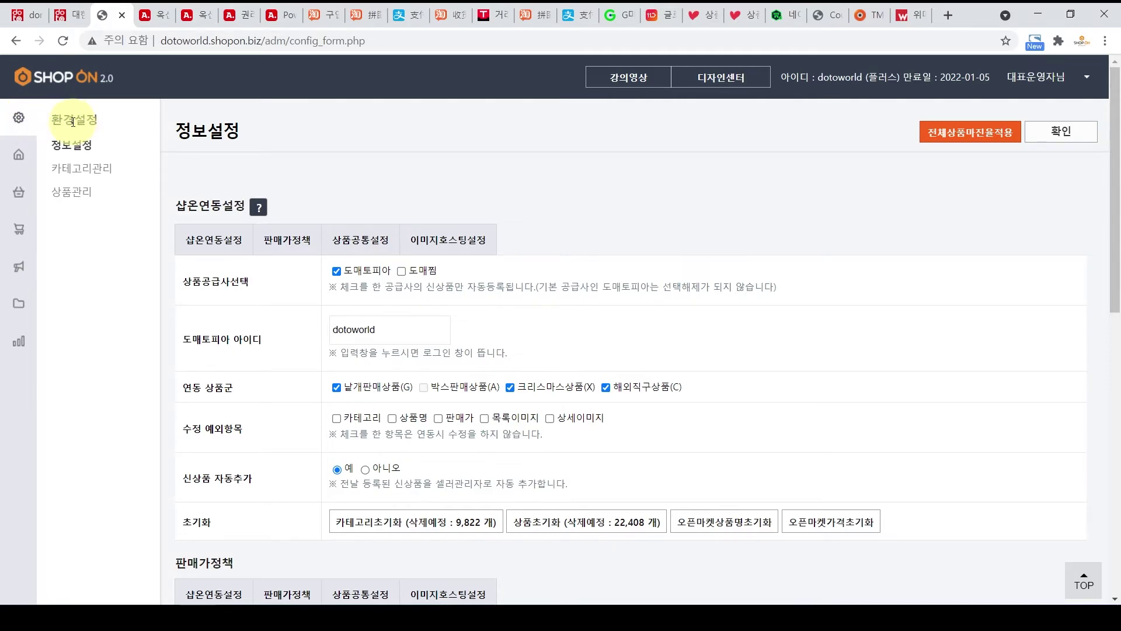
click(70, 149)
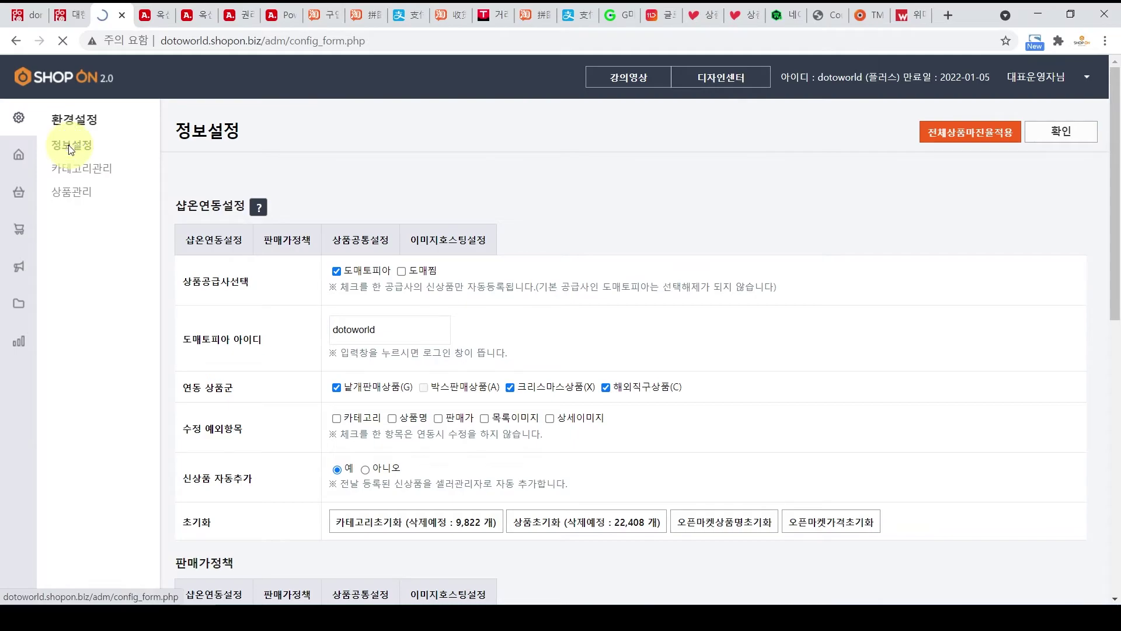
scroll(508, 245, down, 3)
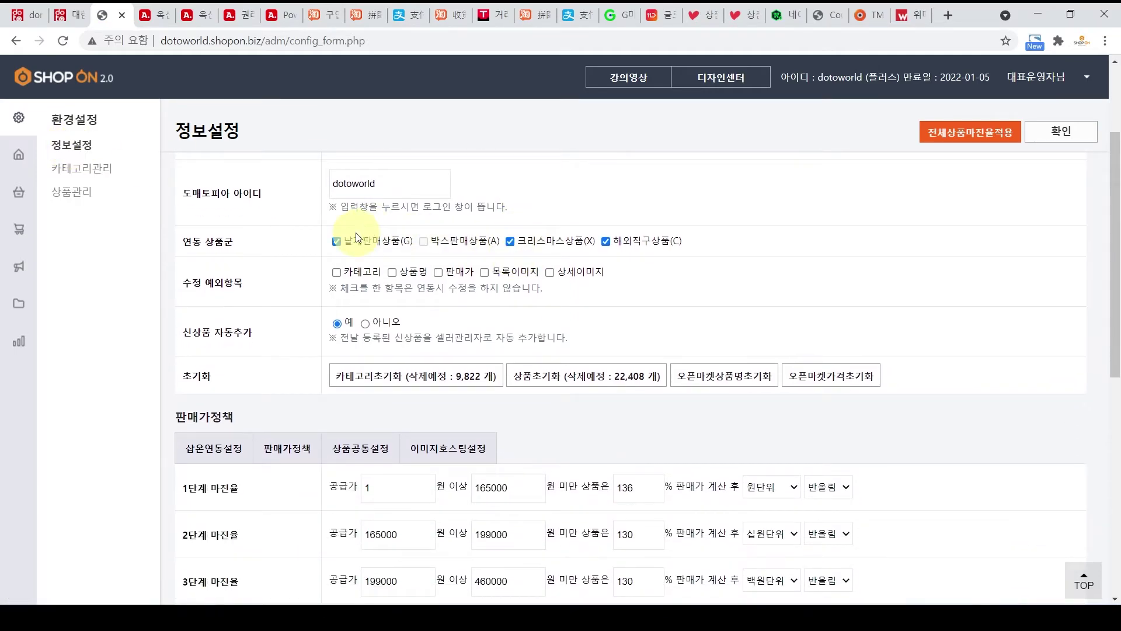
scroll(353, 236, up, 2)
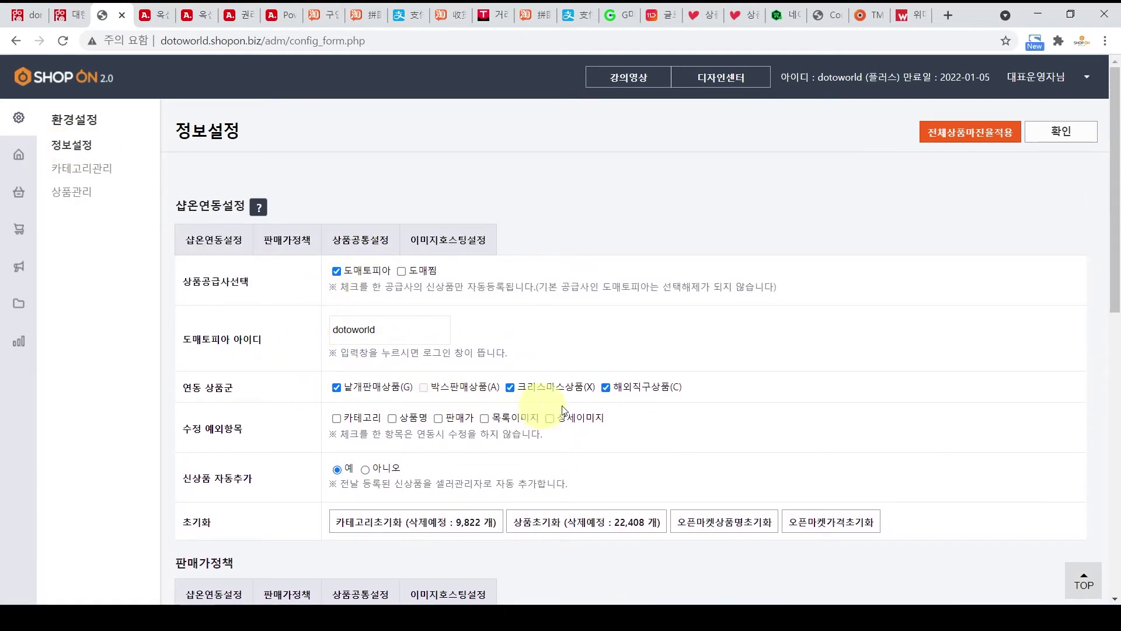
click(608, 390)
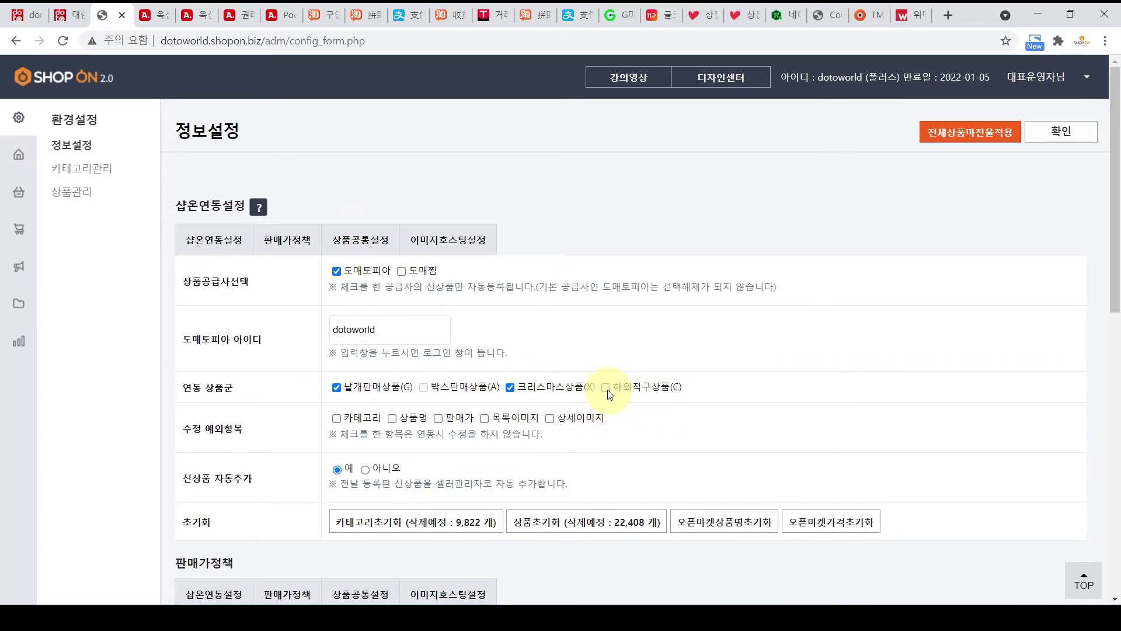
click(608, 390)
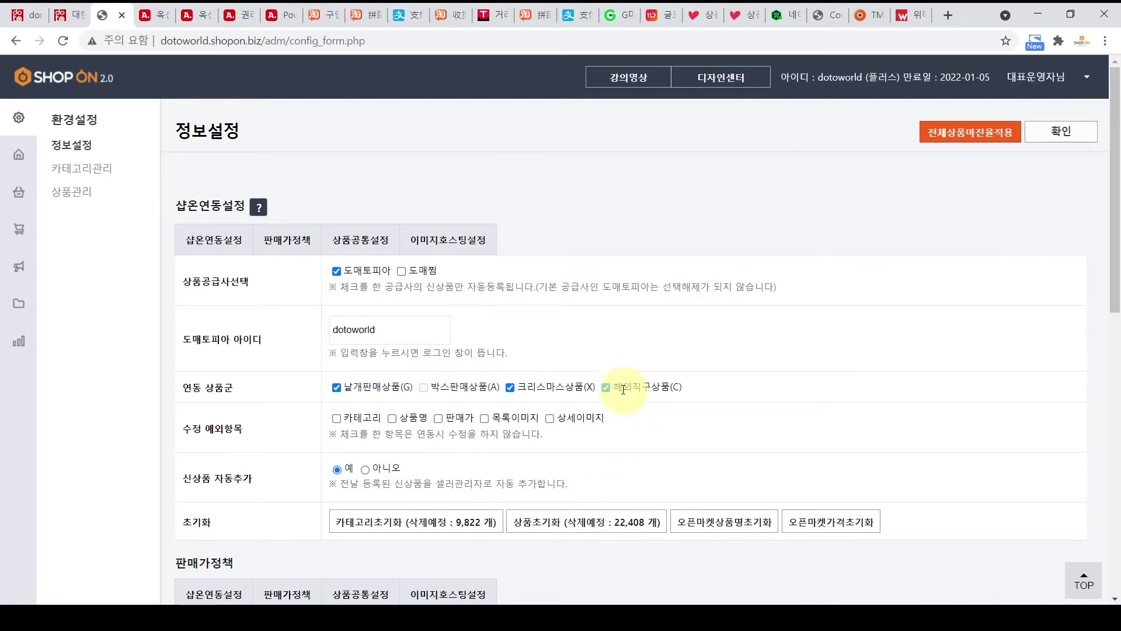
Open 카테고리관리, import all SHOP ON categories with 전체 카테고리 가져오기, and close the import window
click(108, 178)
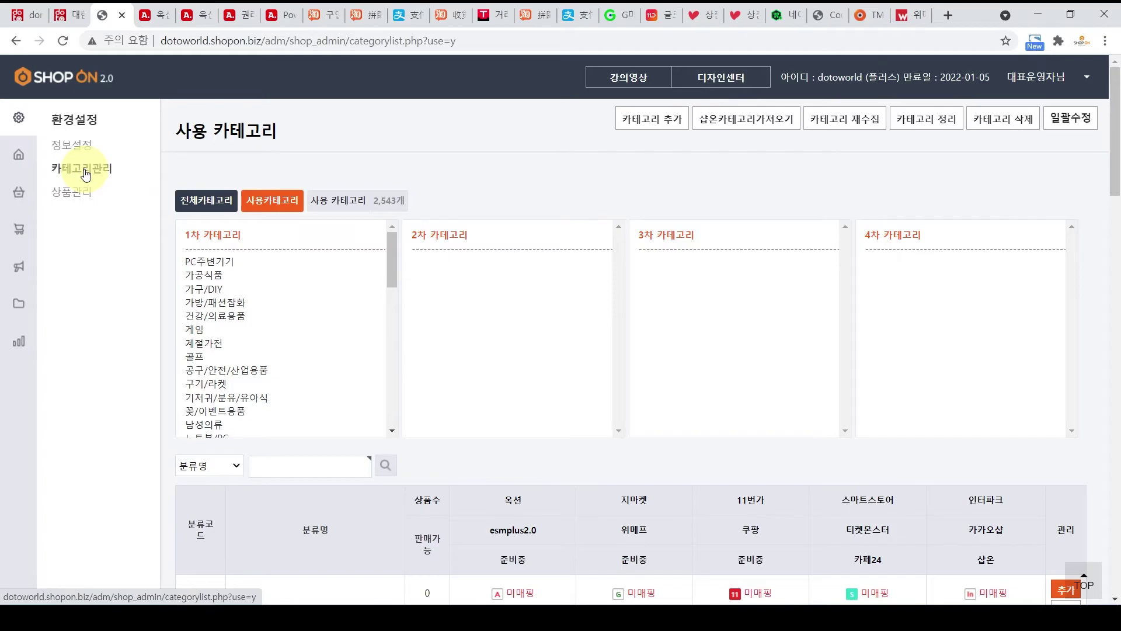
click(753, 134)
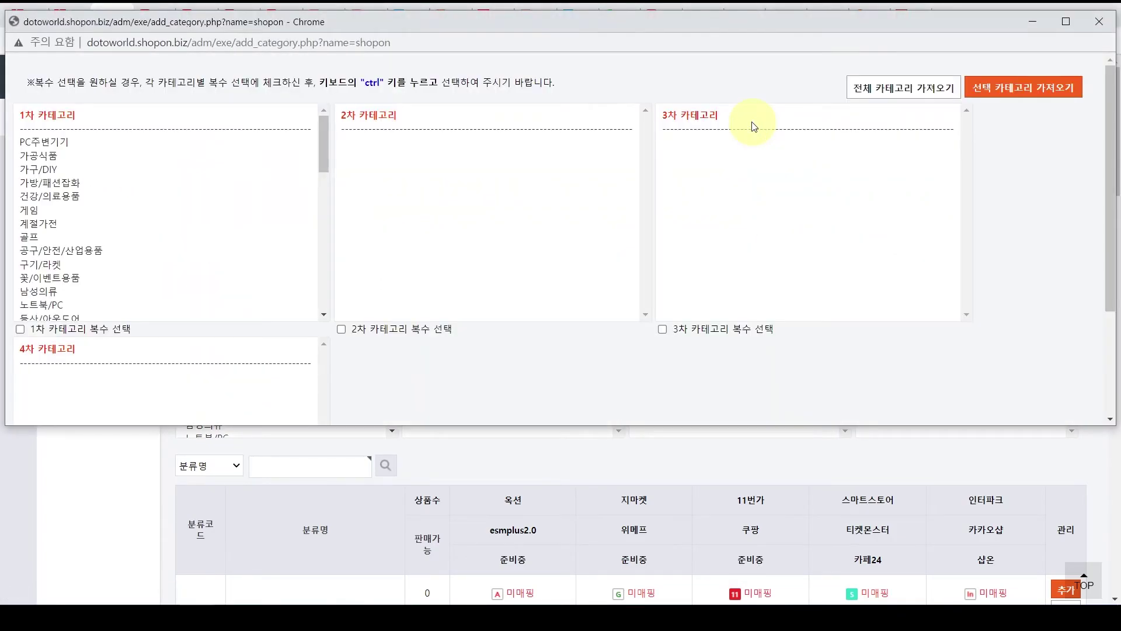
click(890, 93)
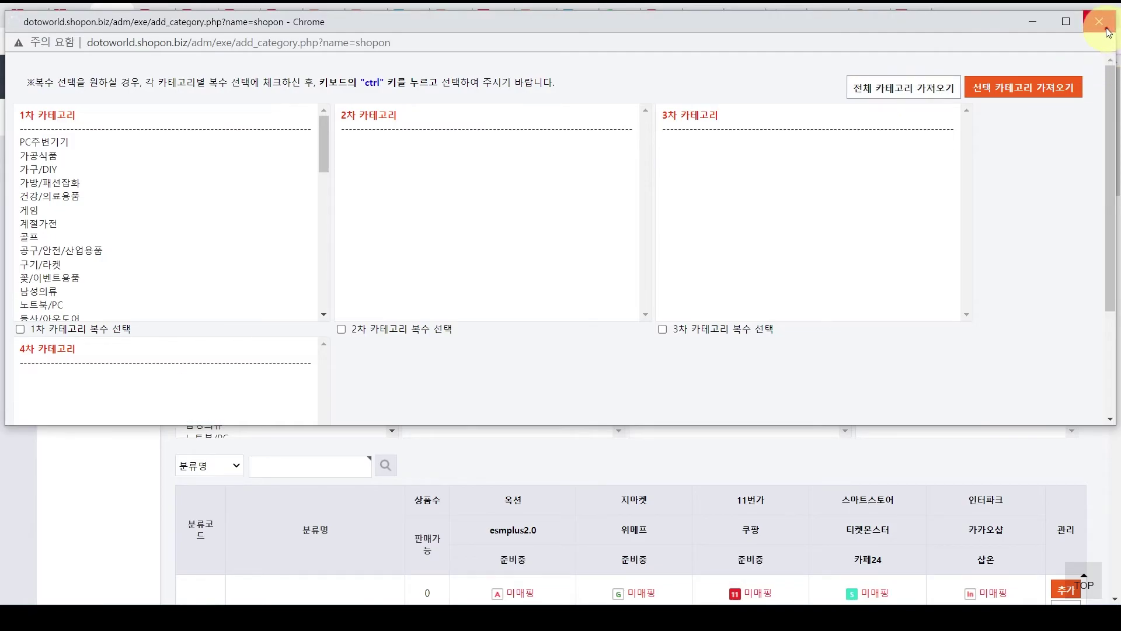
scroll(964, 259, down, 1)
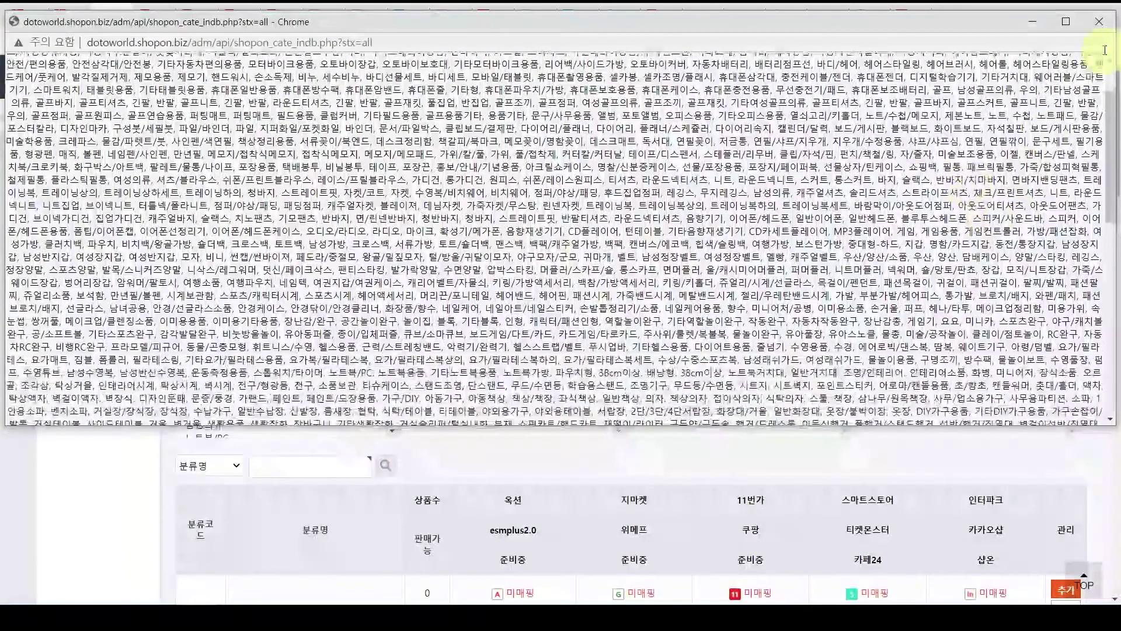
click(1098, 21)
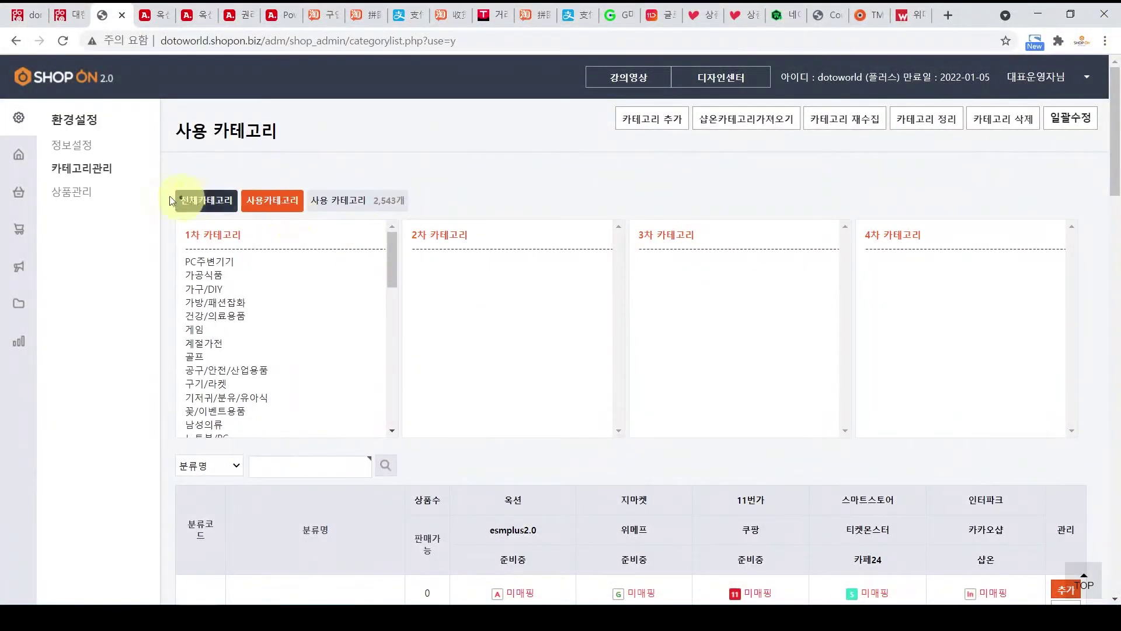
Search 상품관리 by 모델번호 for cbf and look through the listed 해외직구 products
click(64, 192)
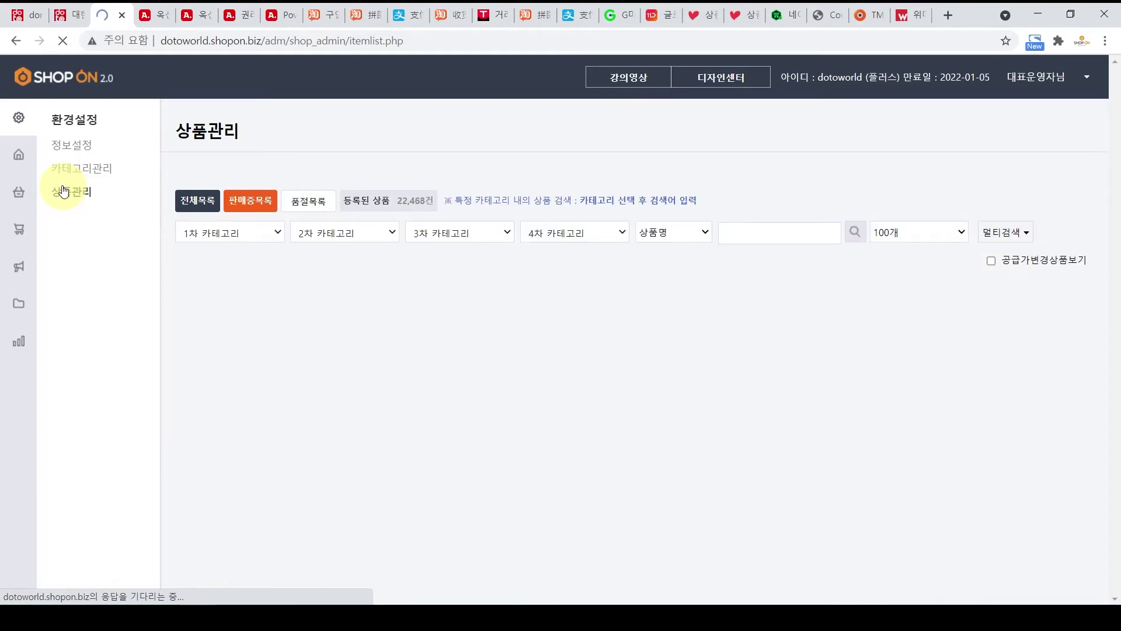
click(675, 232)
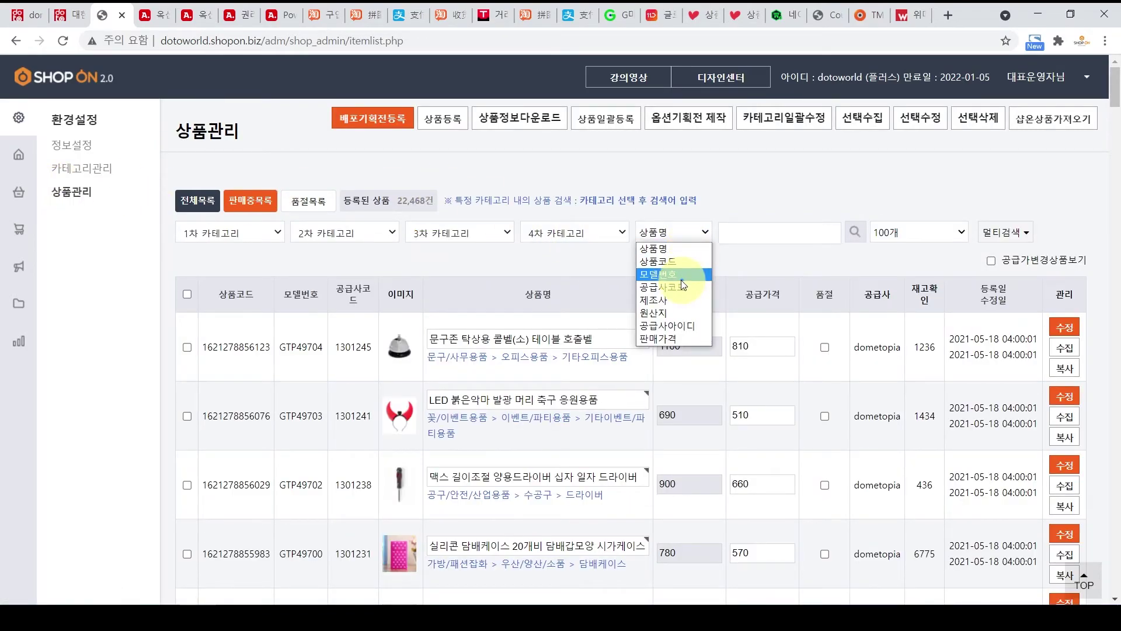
click(681, 277)
click(763, 231)
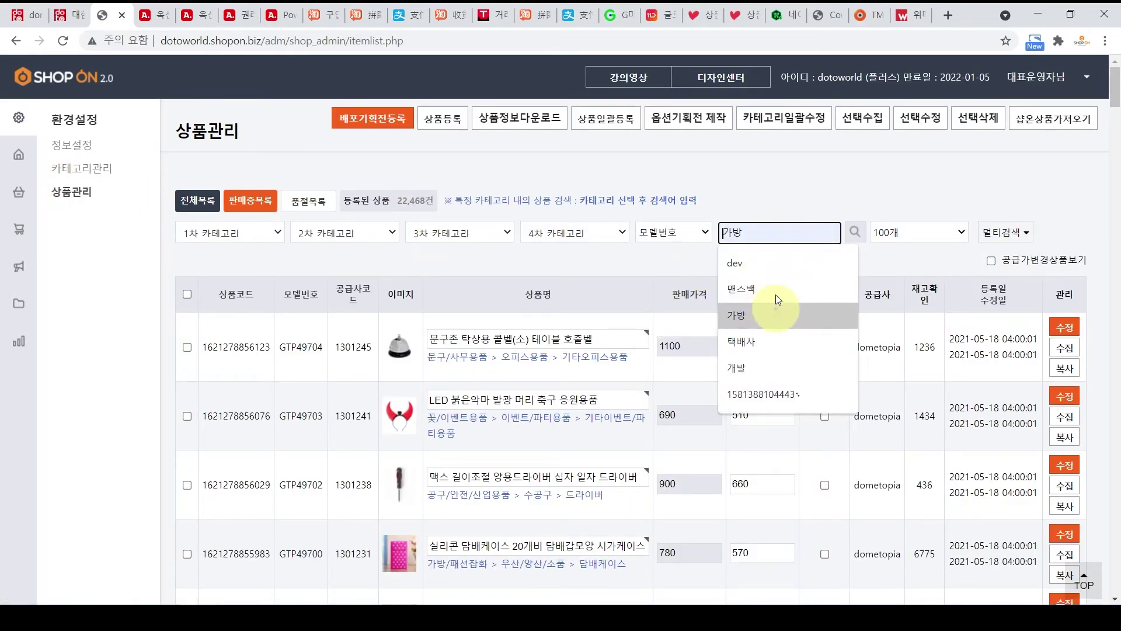
text(cbf)
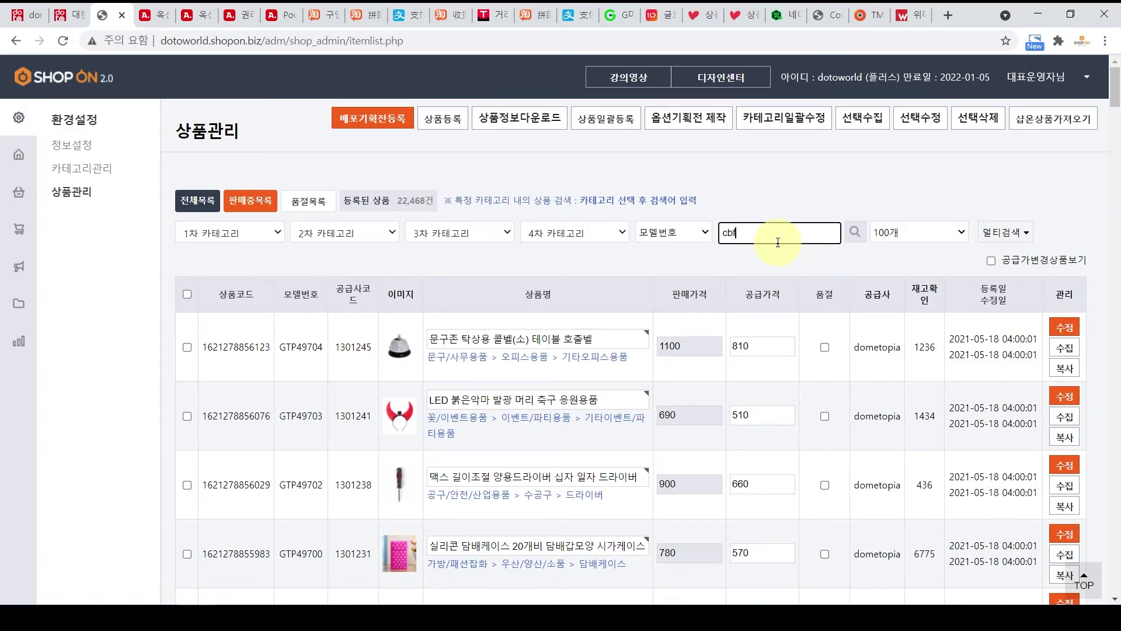
click(854, 233)
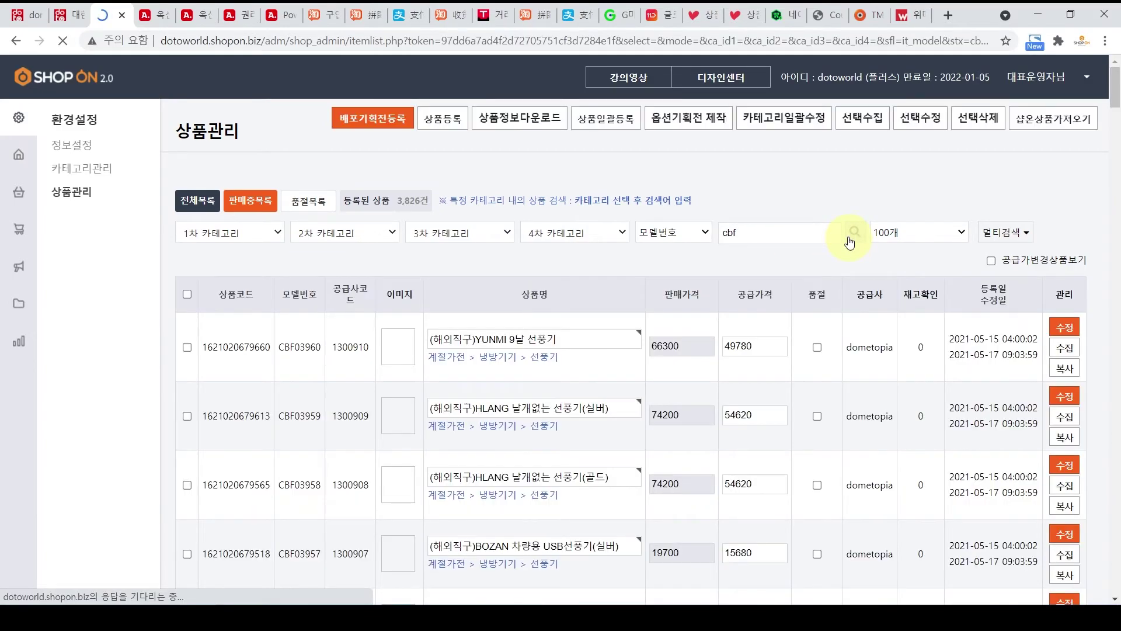
scroll(850, 242, down, 20)
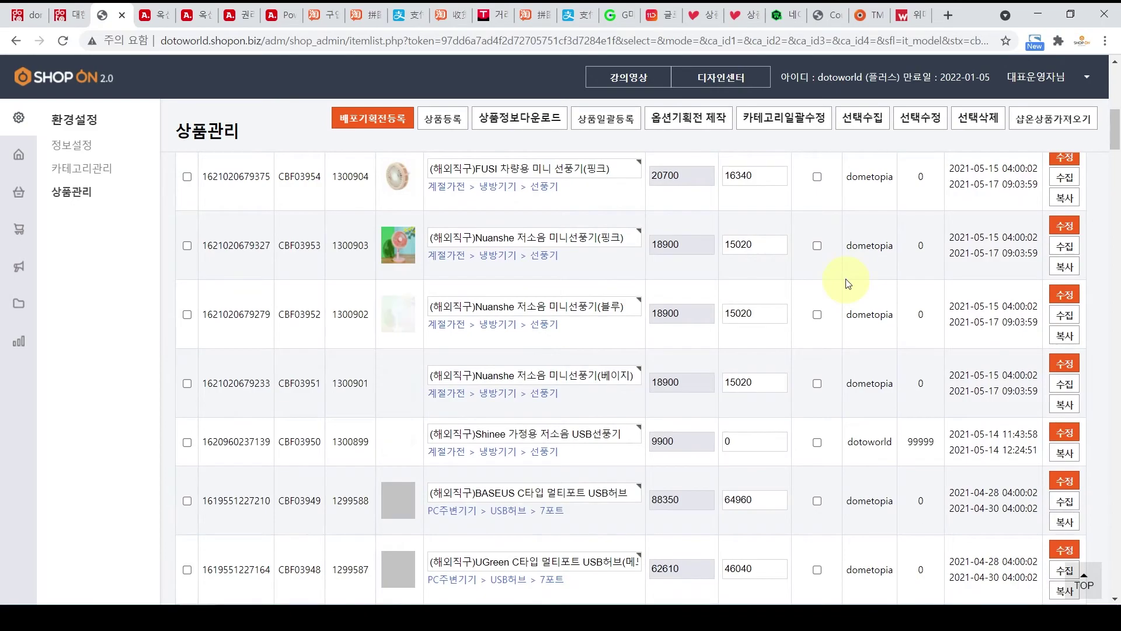
scroll(862, 285, down, 5)
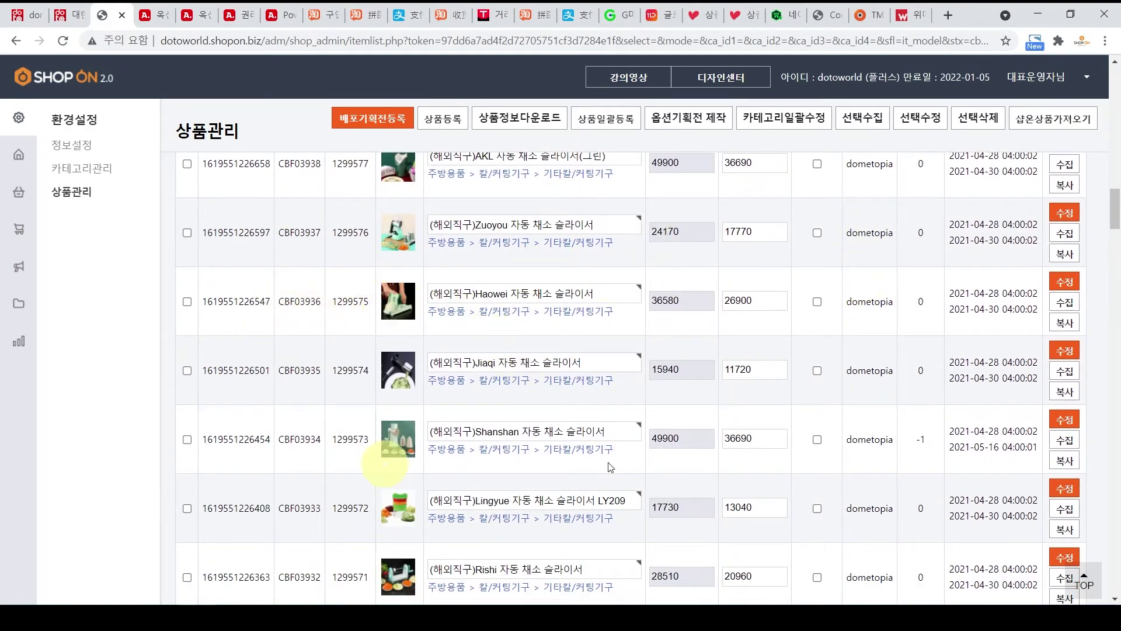
scroll(446, 317, down, 1)
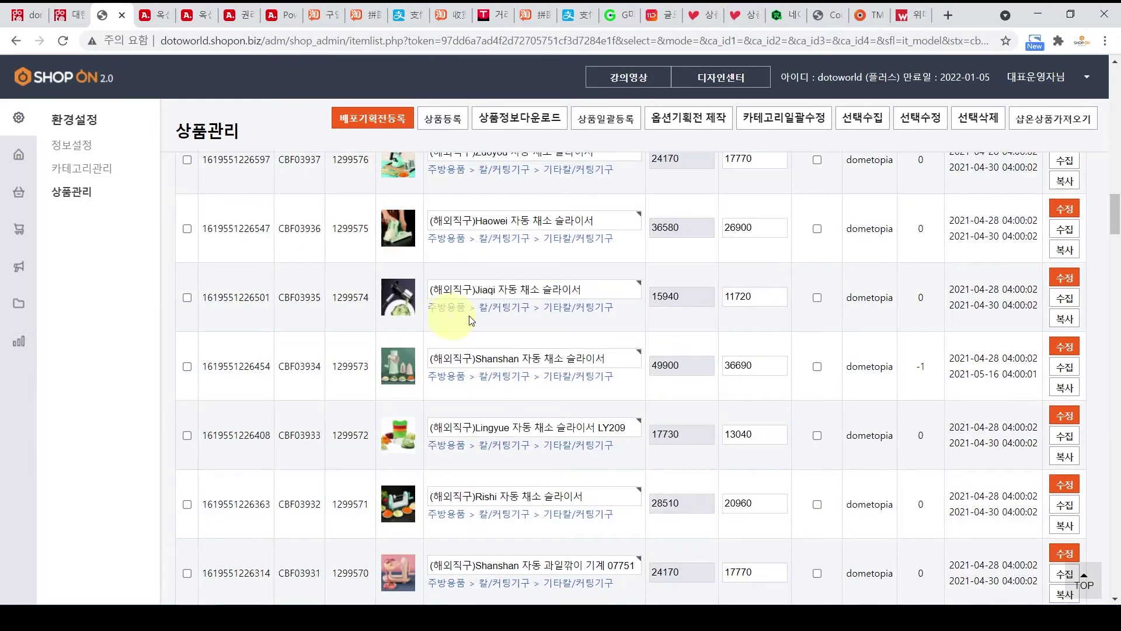
scroll(575, 408, down, 7)
scroll(570, 345, down, 3)
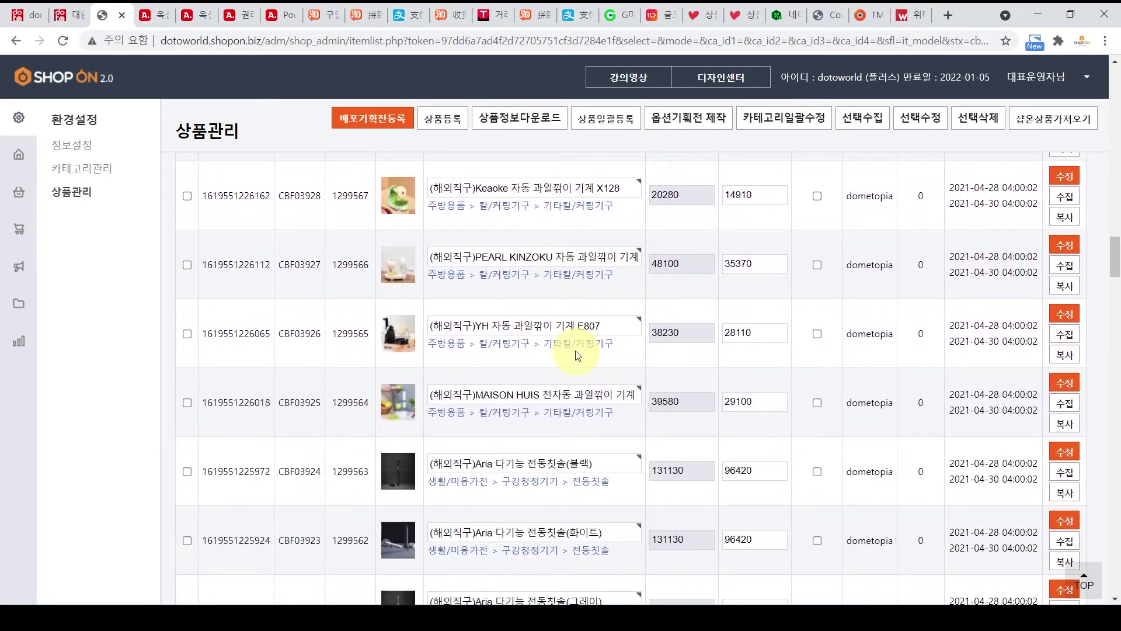
scroll(571, 432, up, 2)
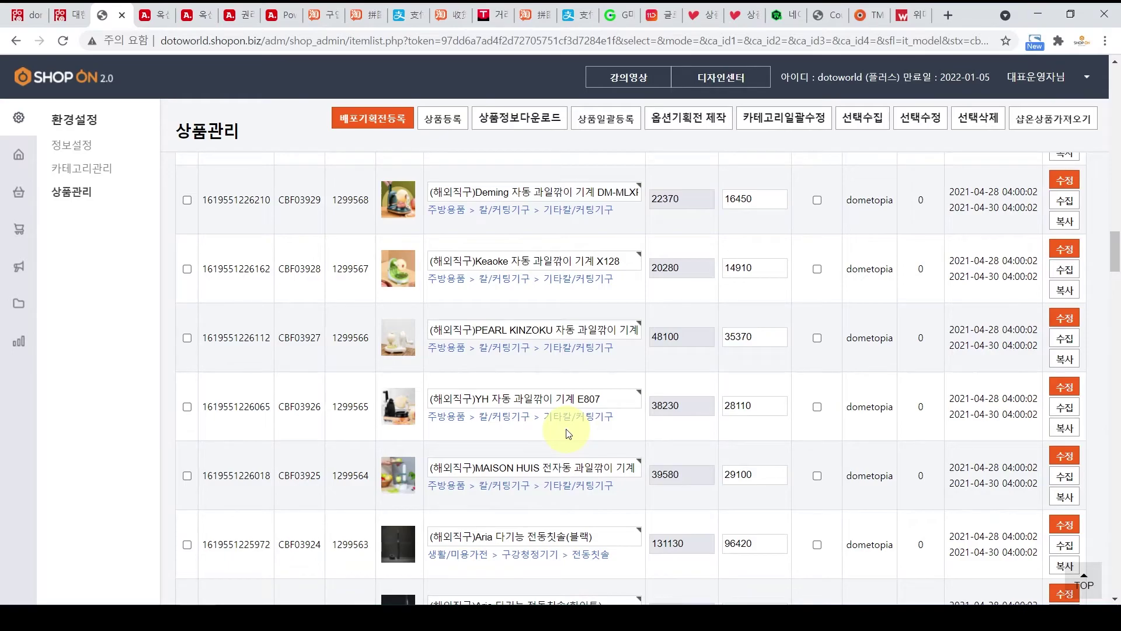
Review the 계정관리 and 정책관리 pages under 오픈마켓관리, including the 배송정보동기화 option for each market account
click(35, 194)
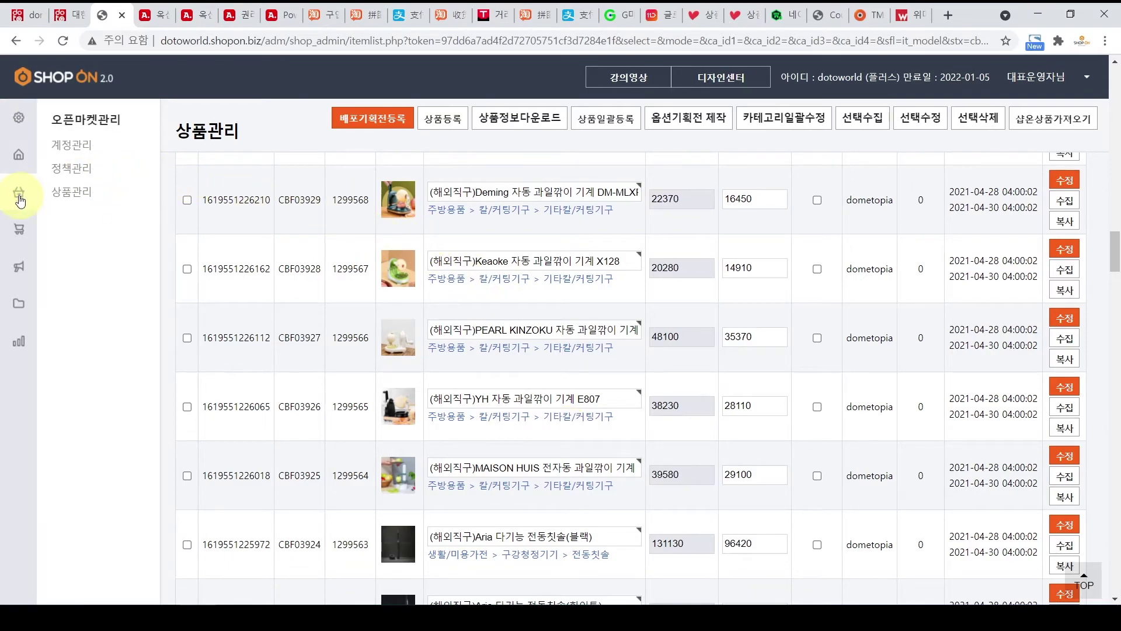
click(79, 150)
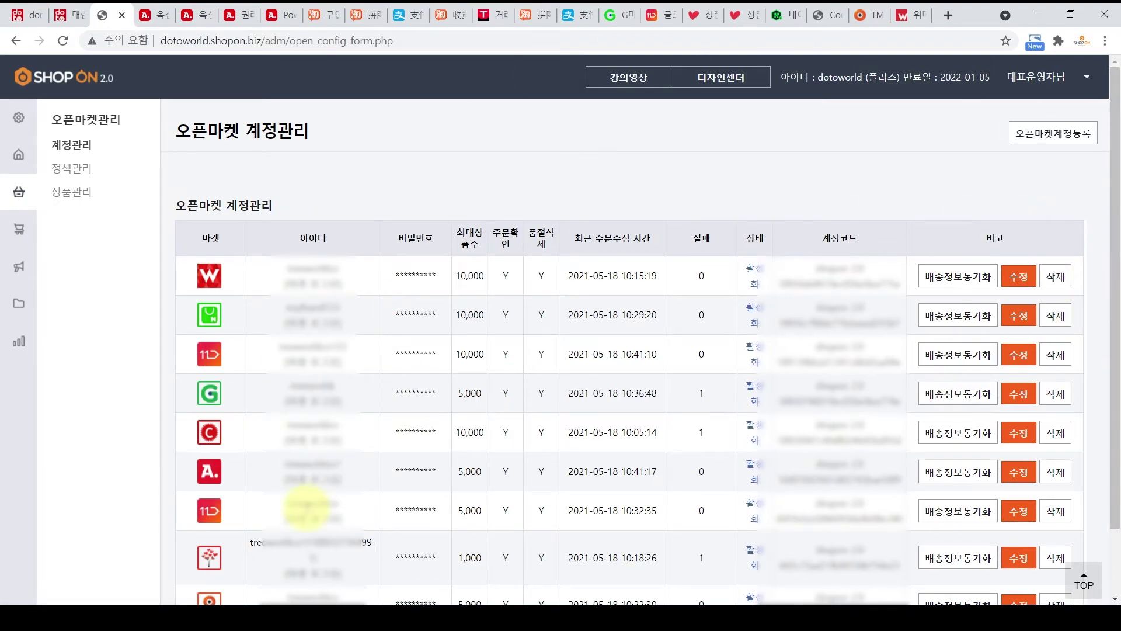
click(70, 175)
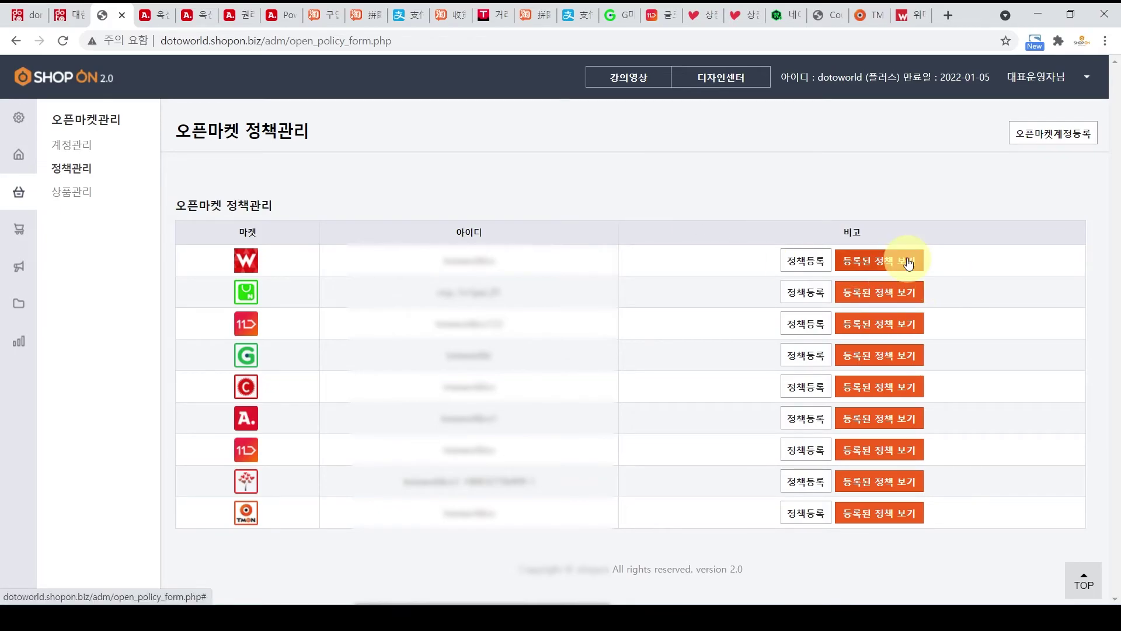
click(93, 156)
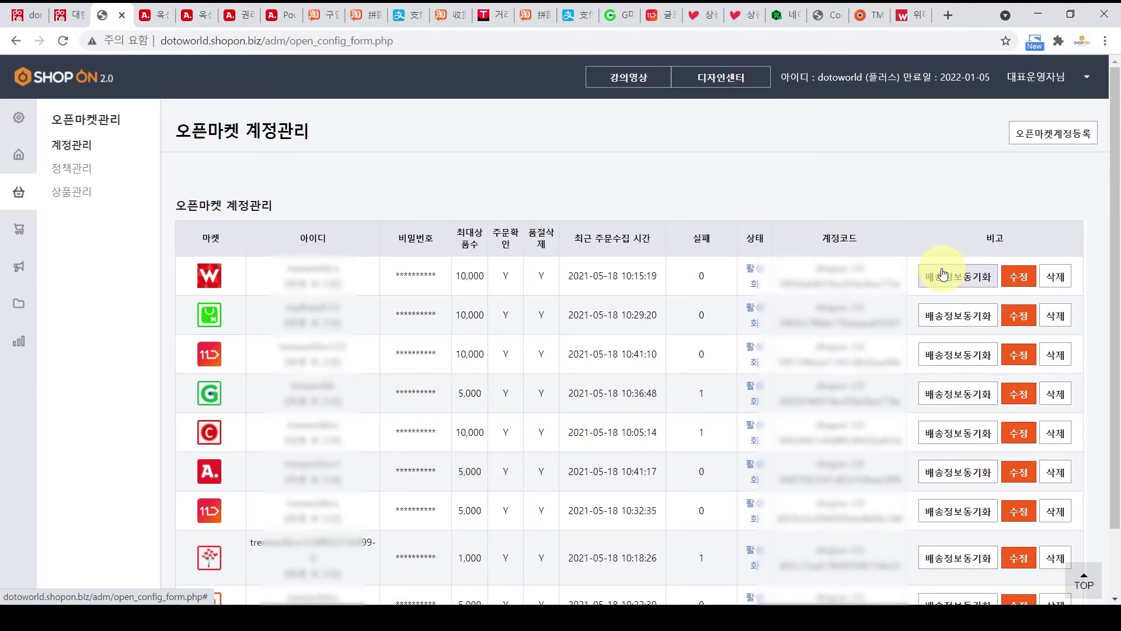
scroll(964, 286, down, 2)
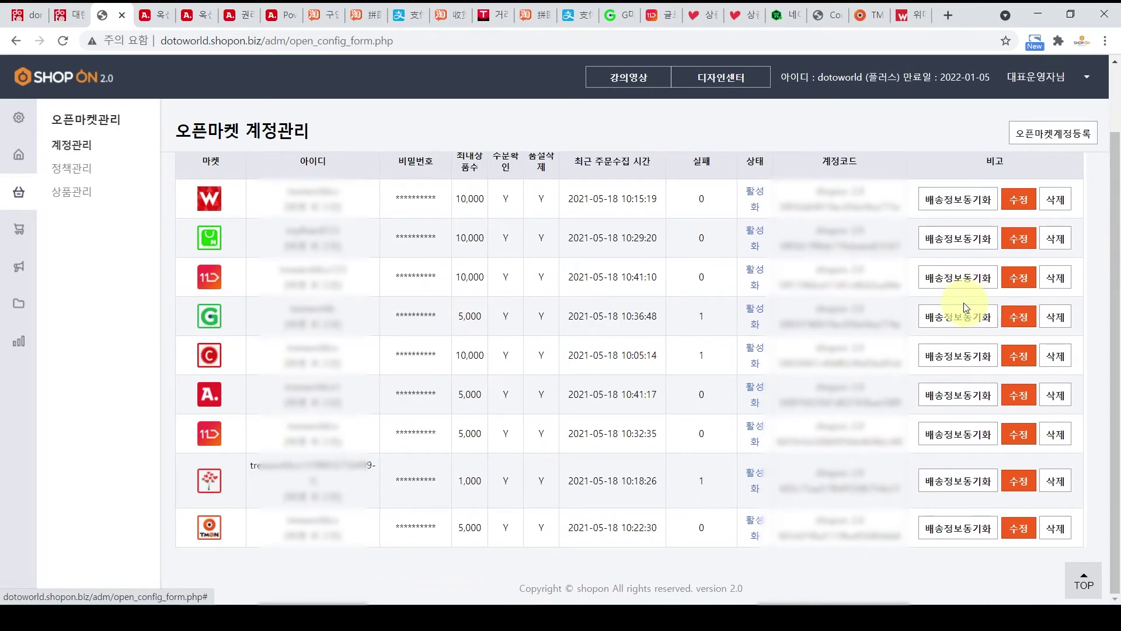
scroll(965, 485, up, 2)
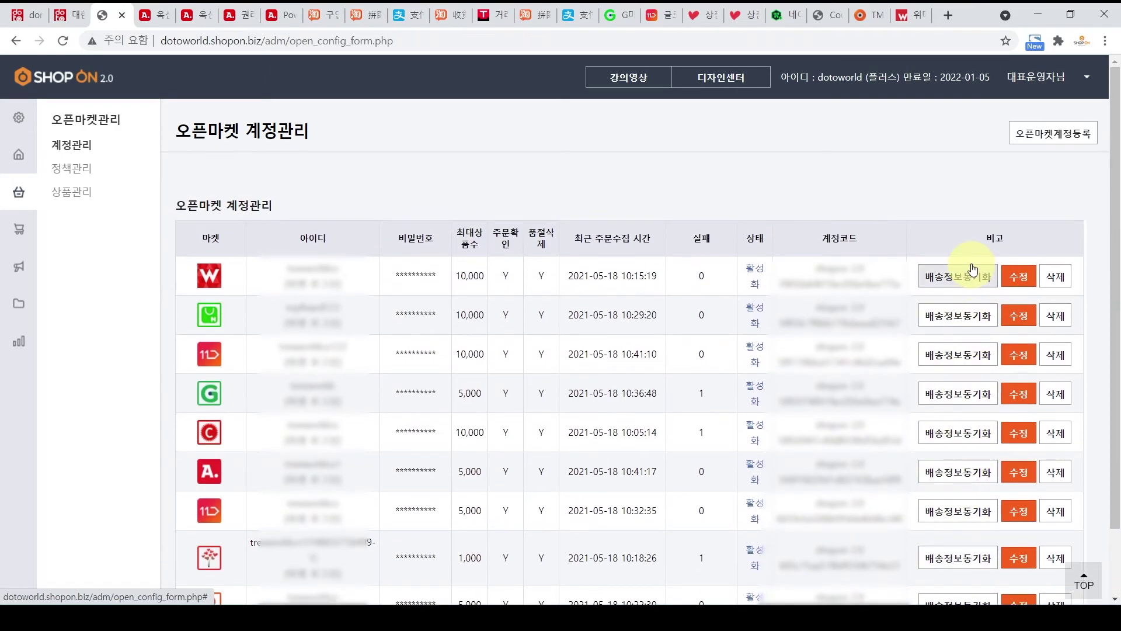
Open the registered 위메프해외 policy from 정책관리, view its 배송비 선택 options, and close both windows without saving
click(66, 176)
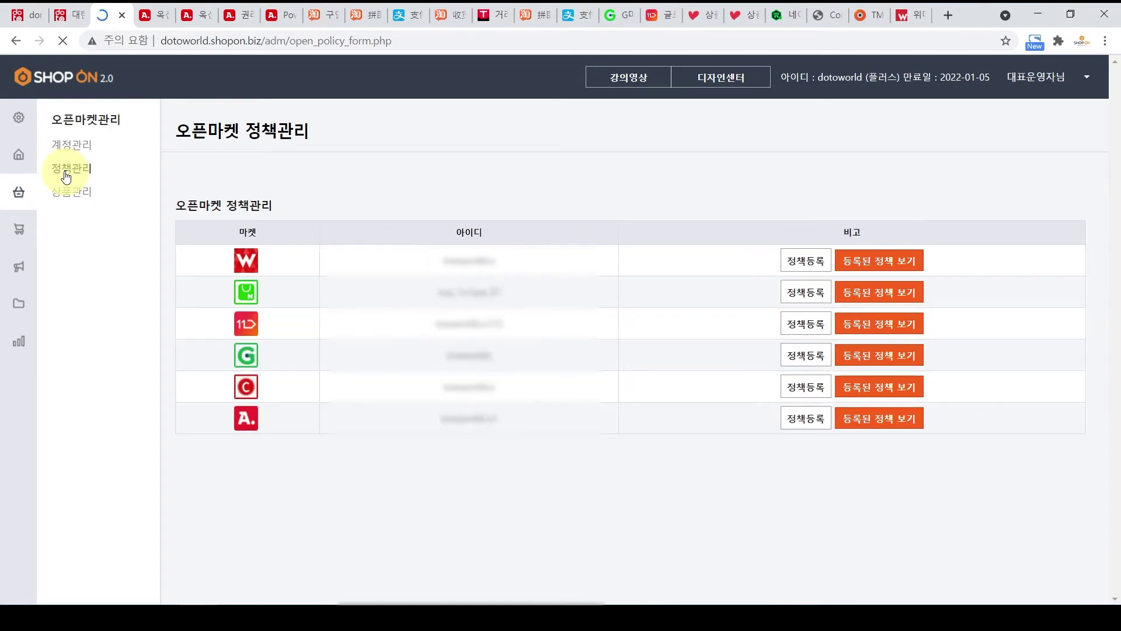
click(905, 269)
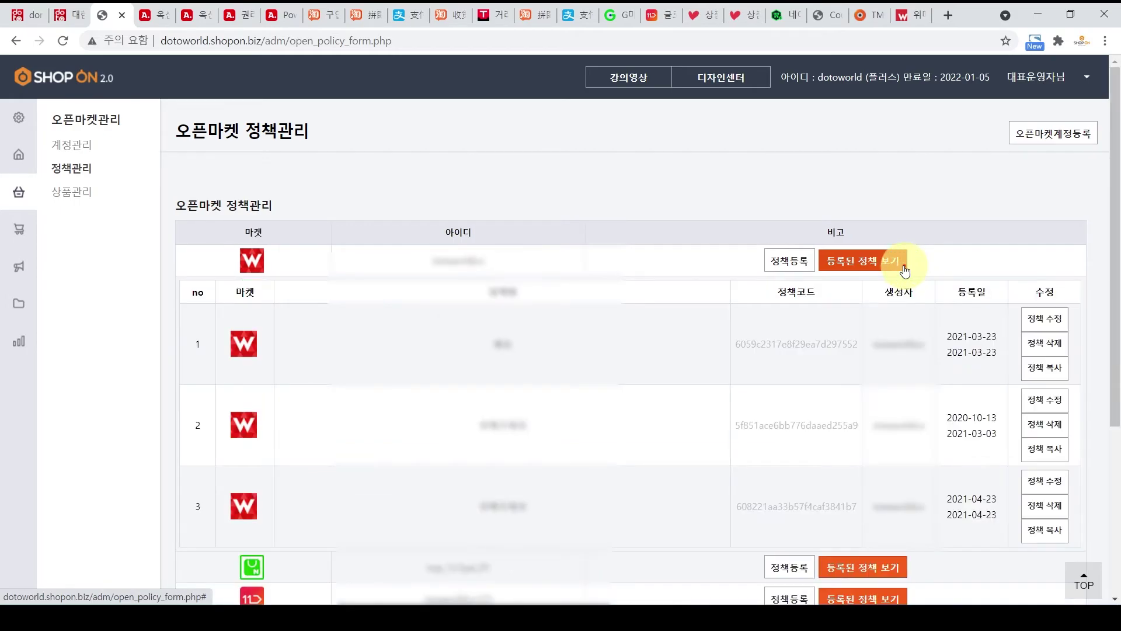
click(1034, 409)
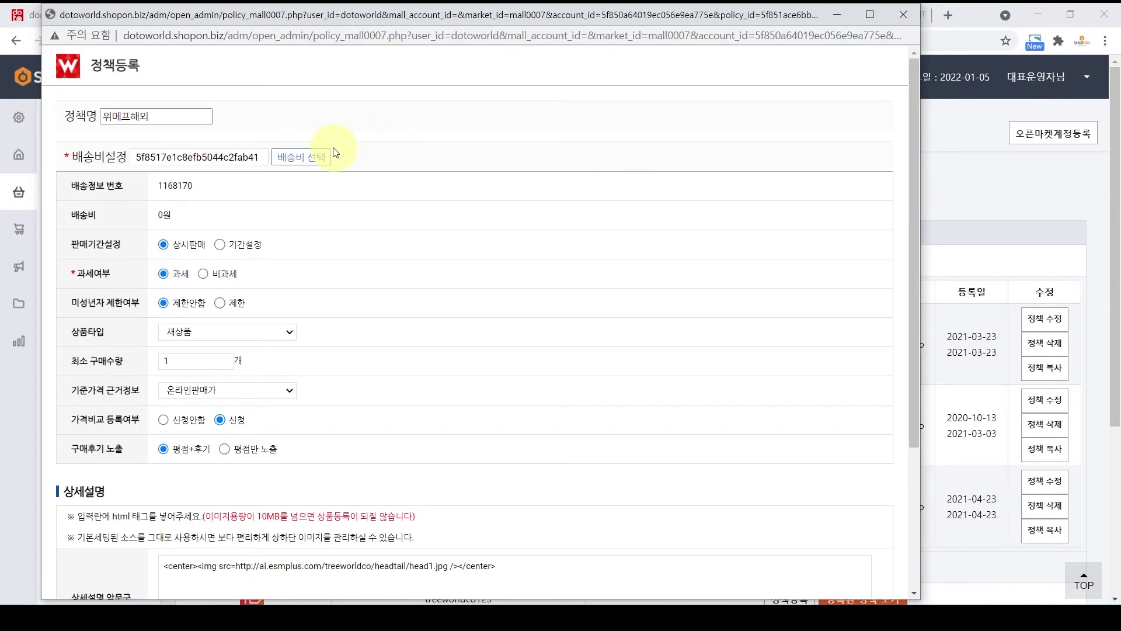
click(324, 157)
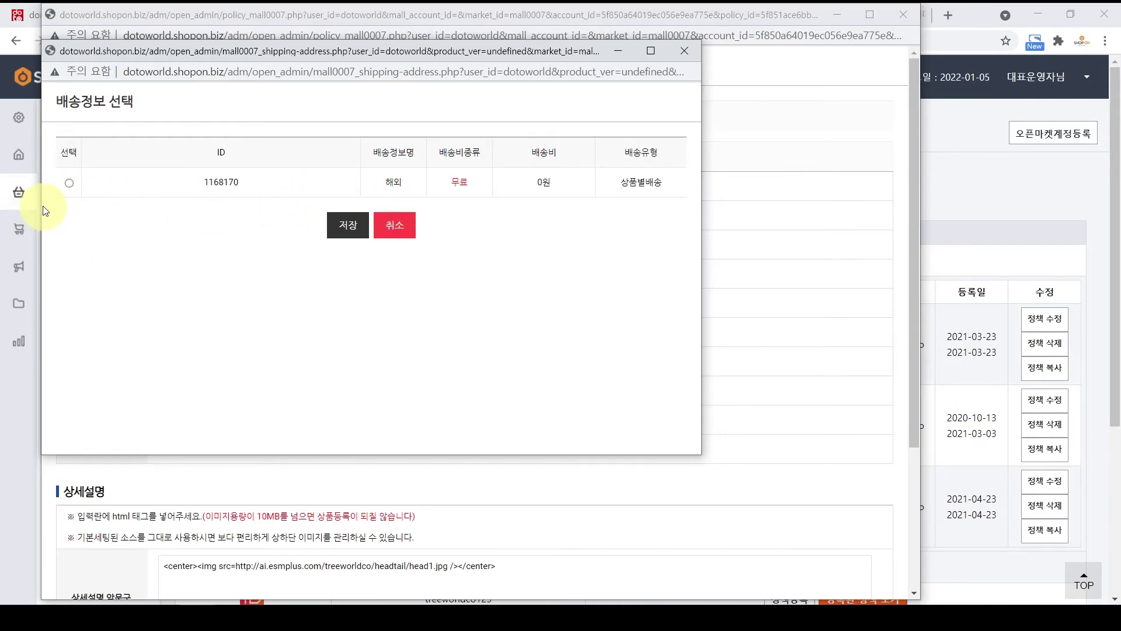
click(679, 53)
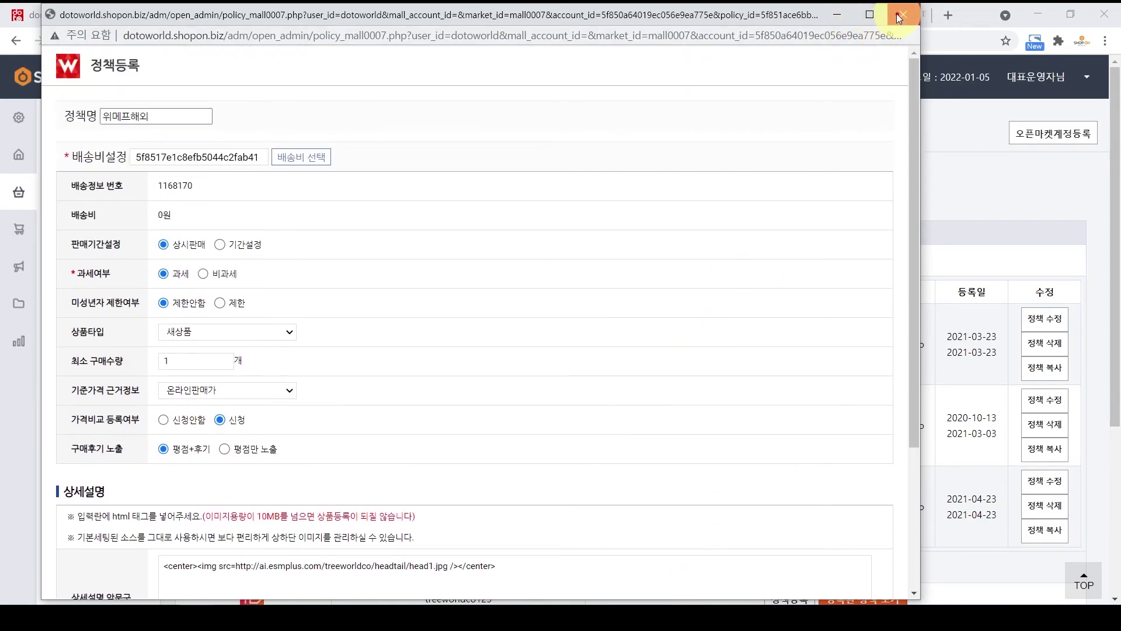
click(897, 15)
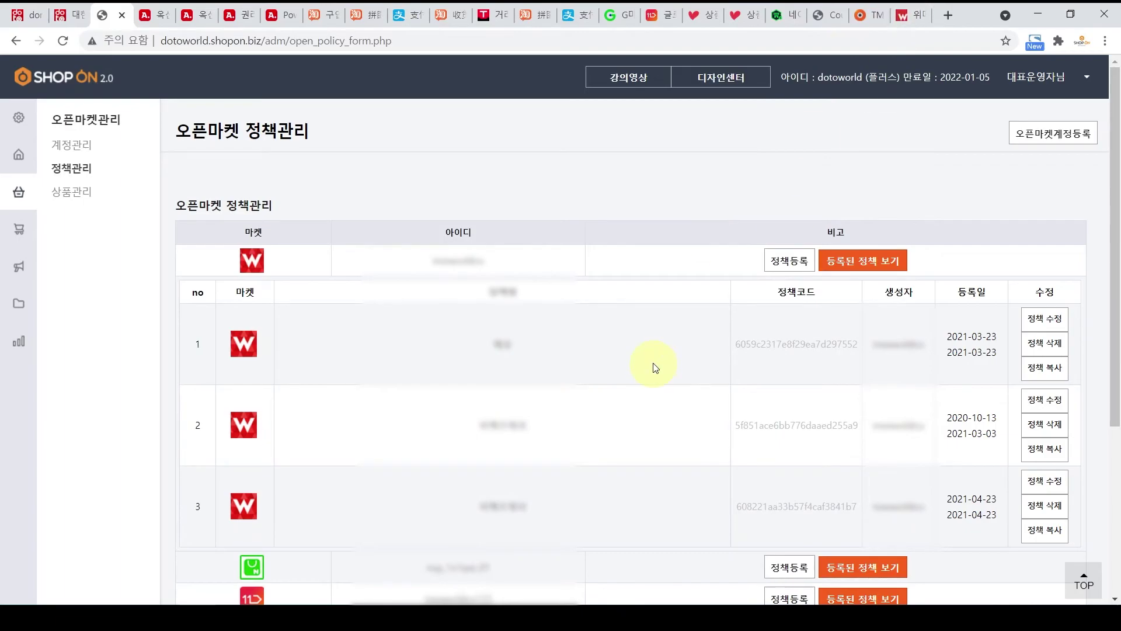
Collapse the 위메프 policies, open the 스마트스토어 policy 스마트해외, review its shipping fees and return address, and close it without saving
click(864, 267)
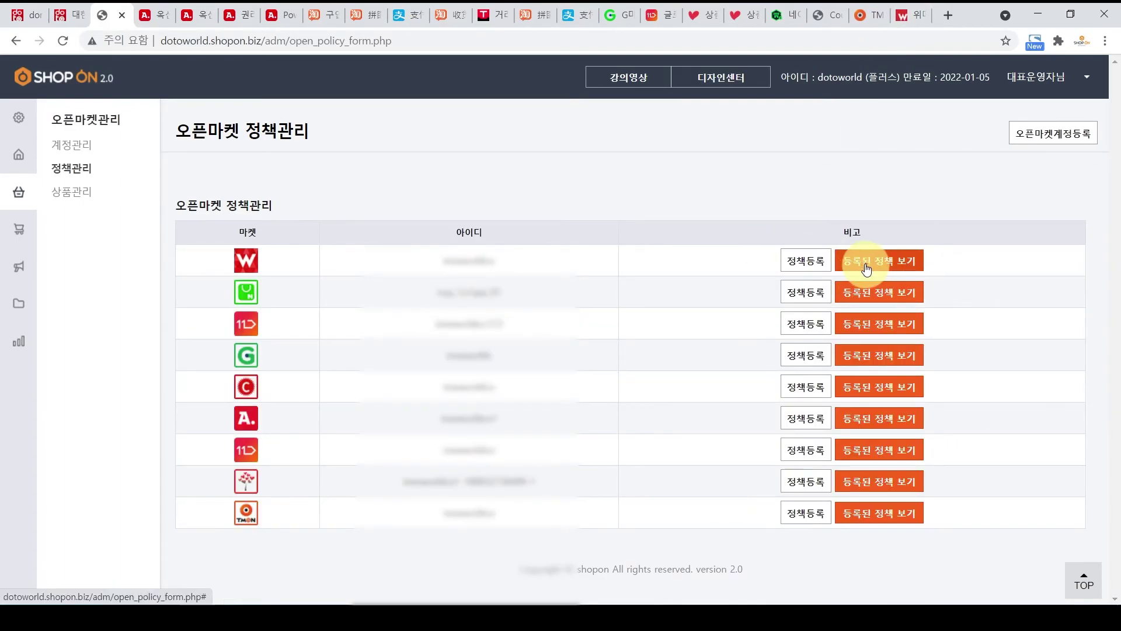
click(866, 268)
click(1045, 350)
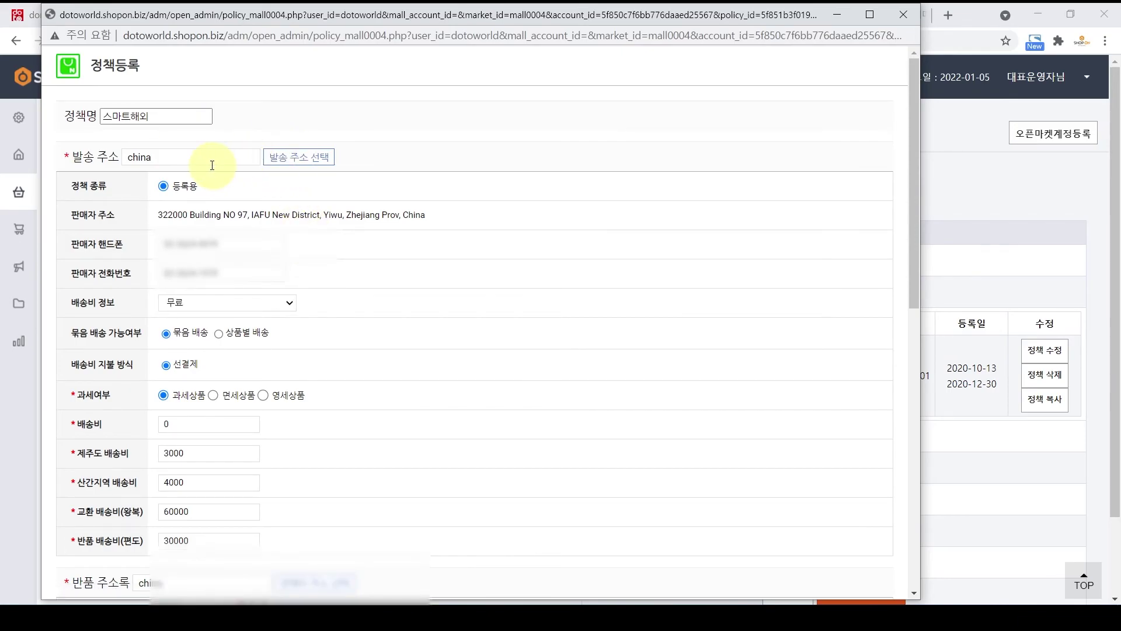
scroll(365, 251, down, 2)
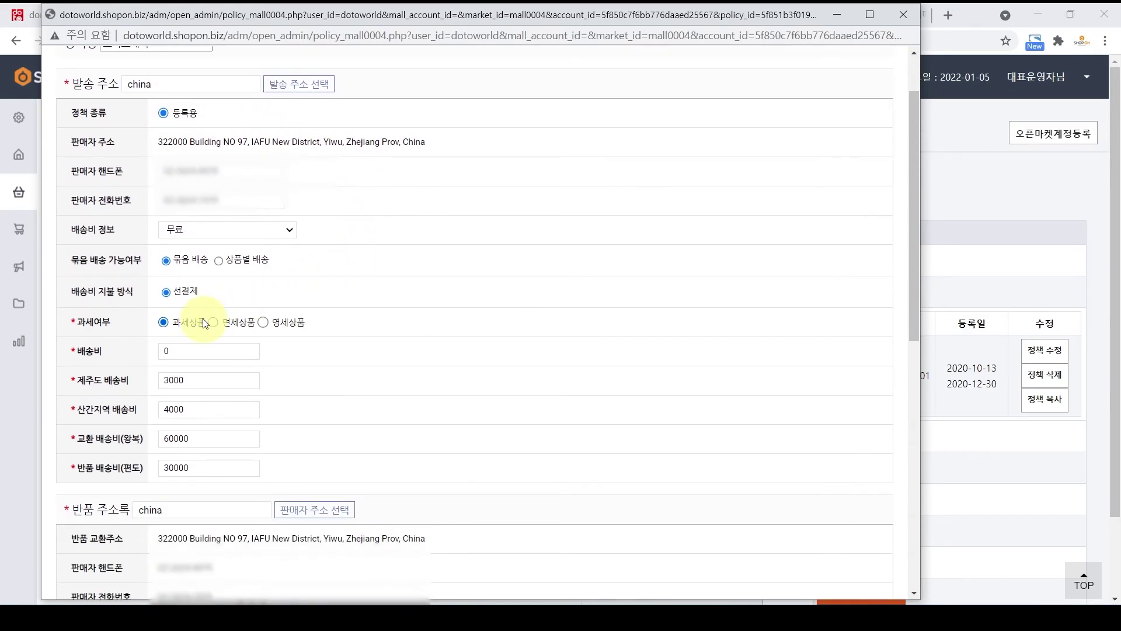
scroll(363, 252, down, 4)
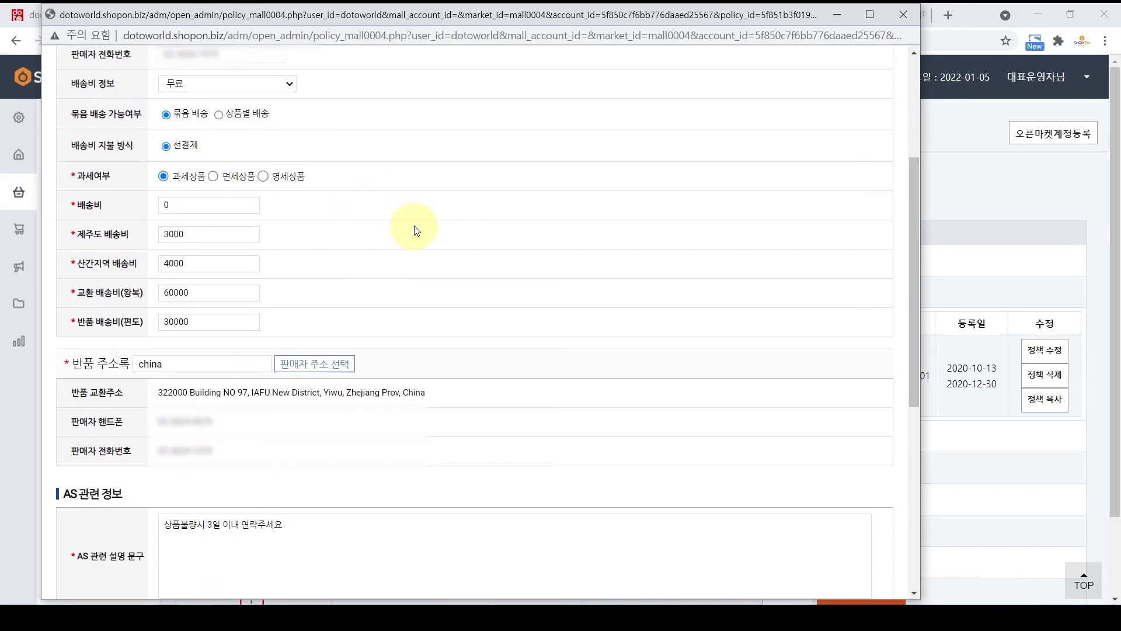
scroll(415, 230, up, 4)
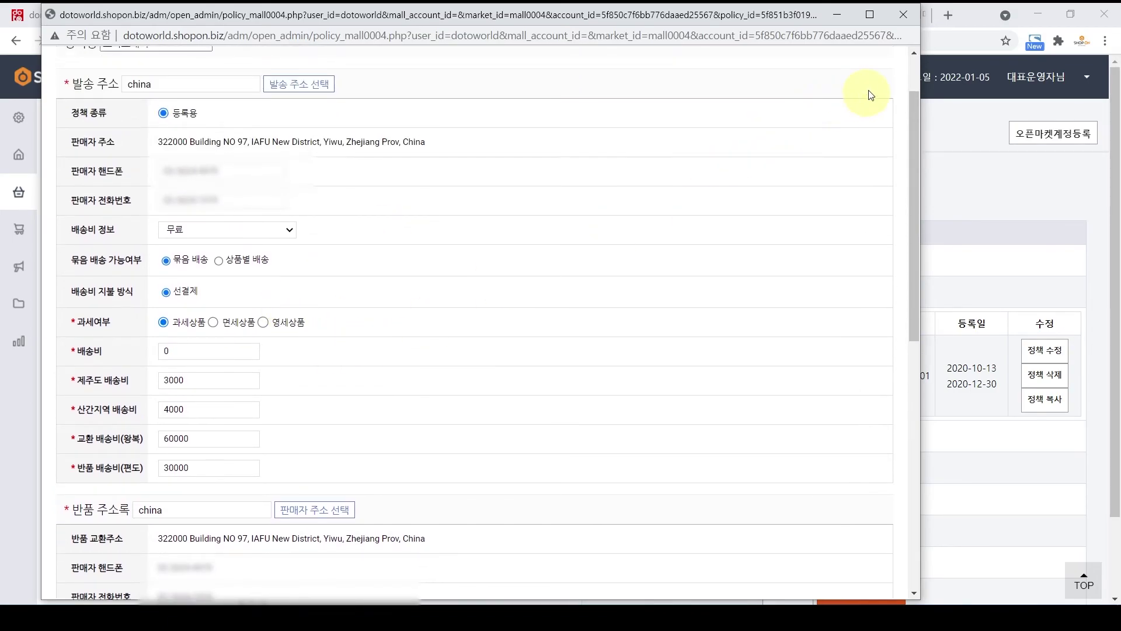
click(911, 18)
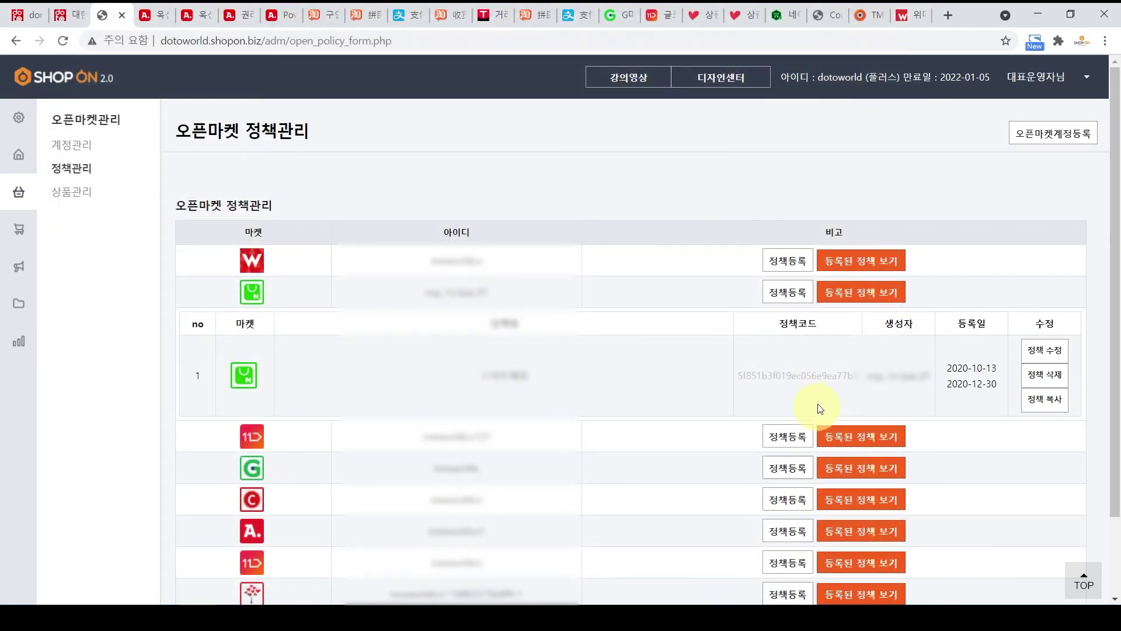
Open the 11번가 해외 policy registered for 11번가, review its shipping, return and additional settings, and close it without saving
scroll(816, 405, down, 2)
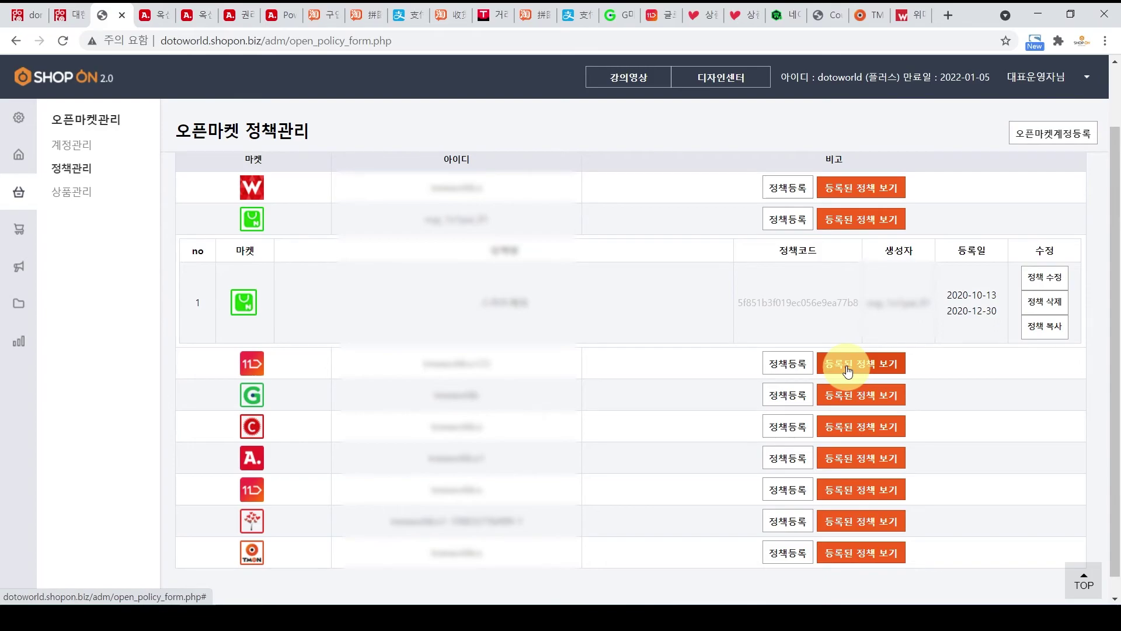
scroll(759, 361, down, 3)
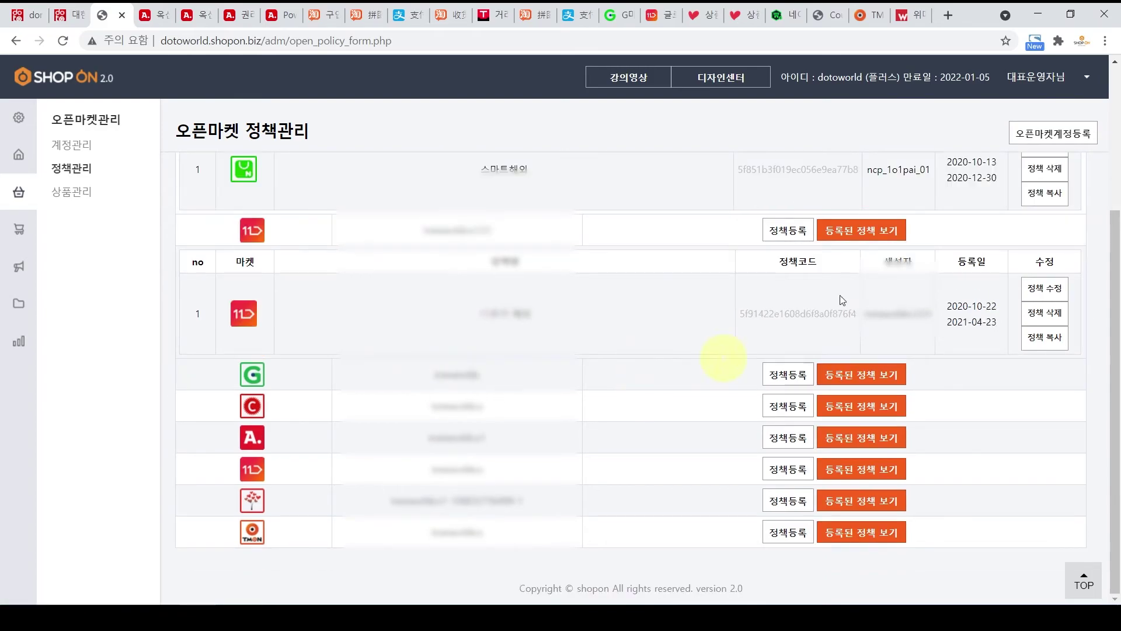
click(1054, 292)
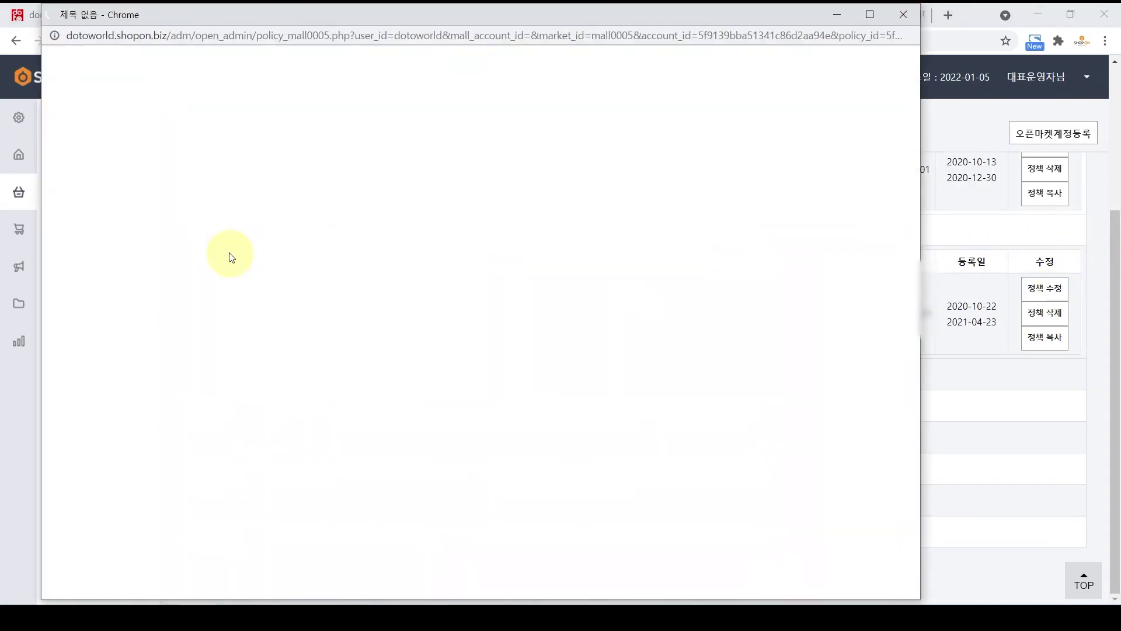
scroll(392, 229, down, 6)
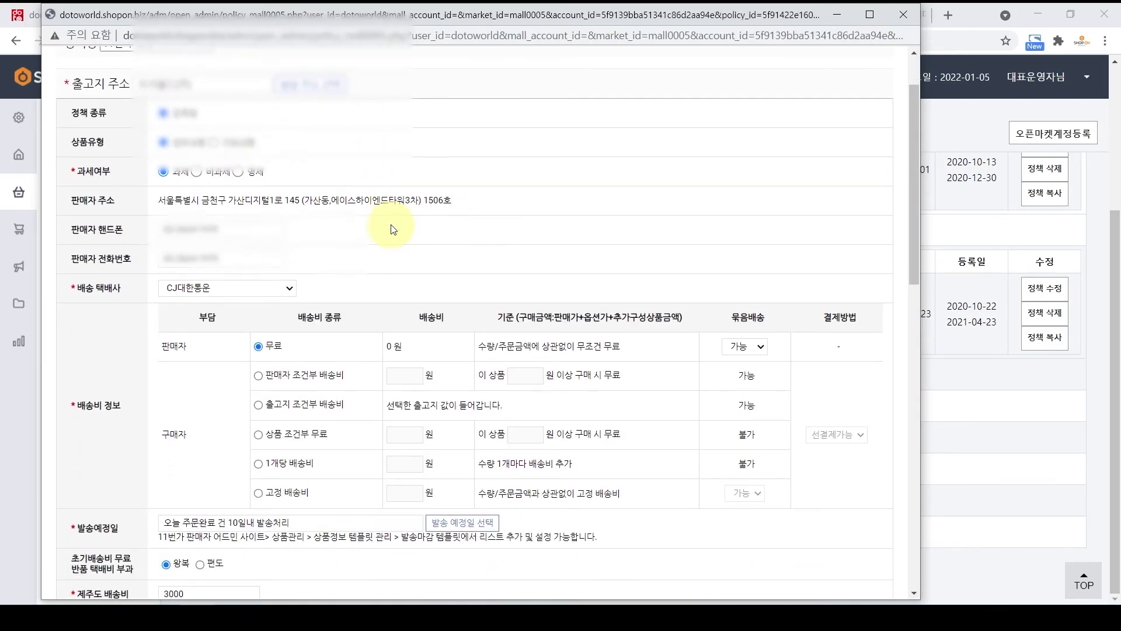
scroll(393, 228, down, 4)
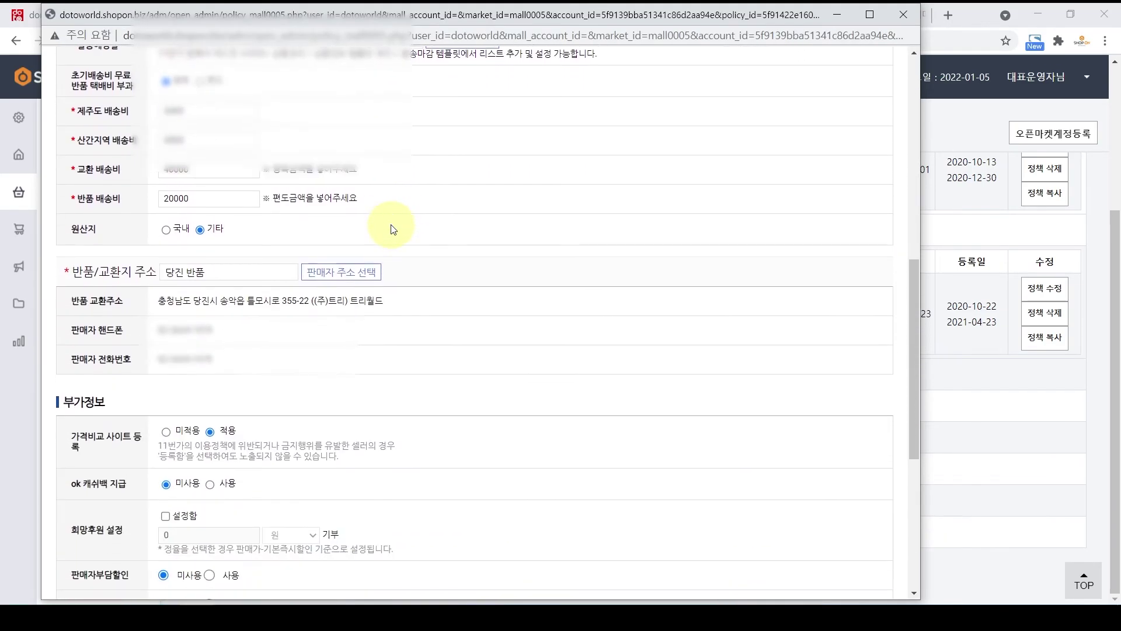
scroll(392, 229, down, 7)
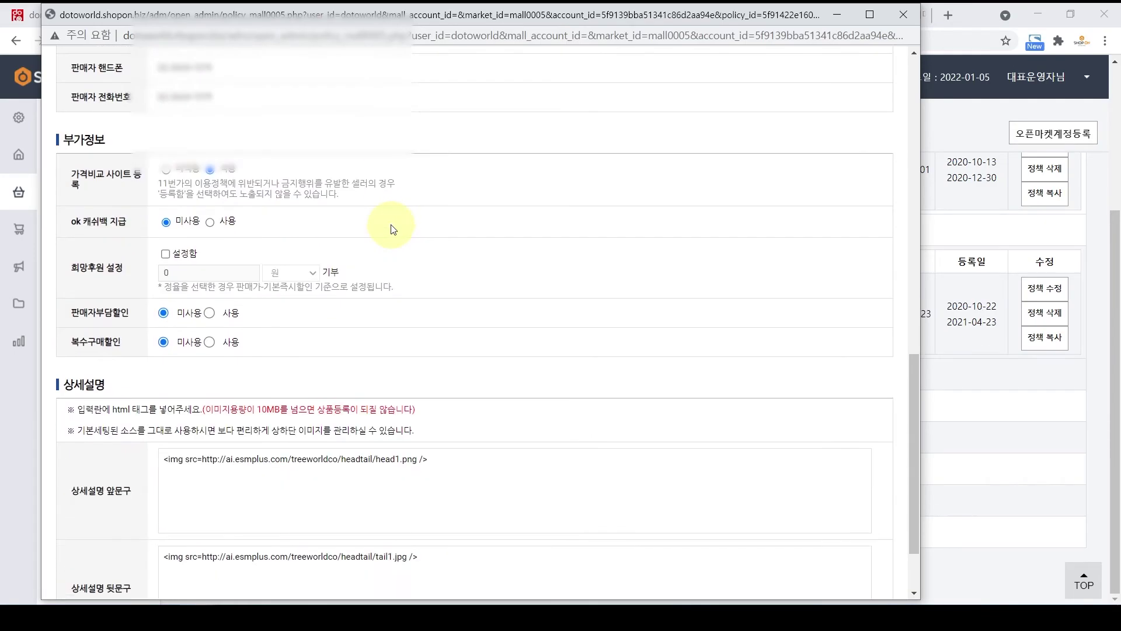
scroll(396, 229, up, 11)
scroll(396, 229, up, 6)
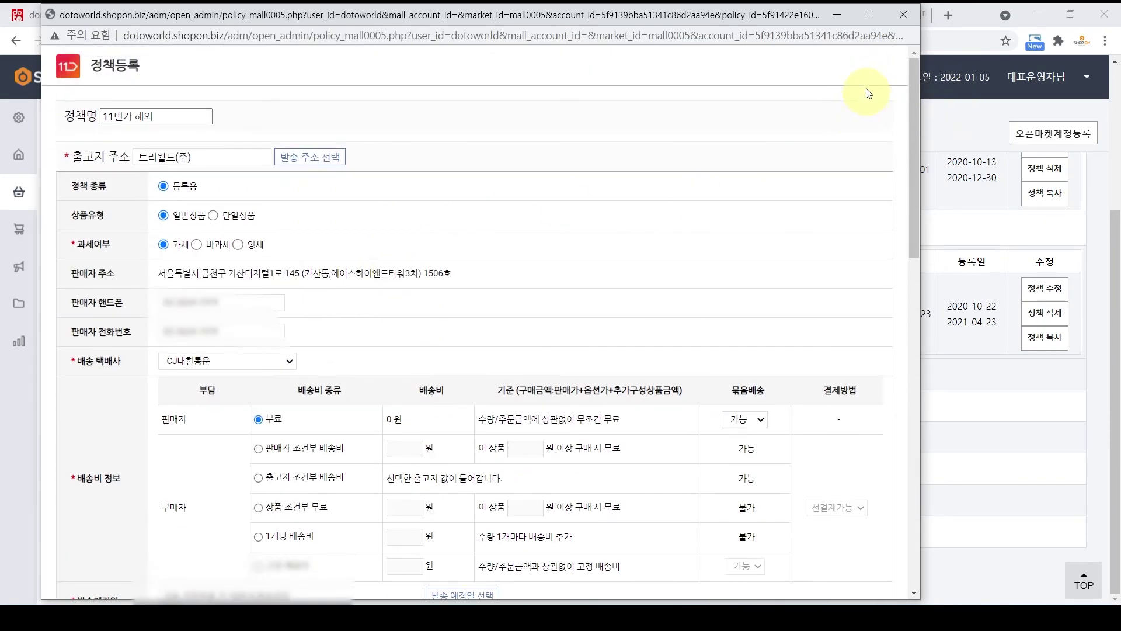
click(902, 20)
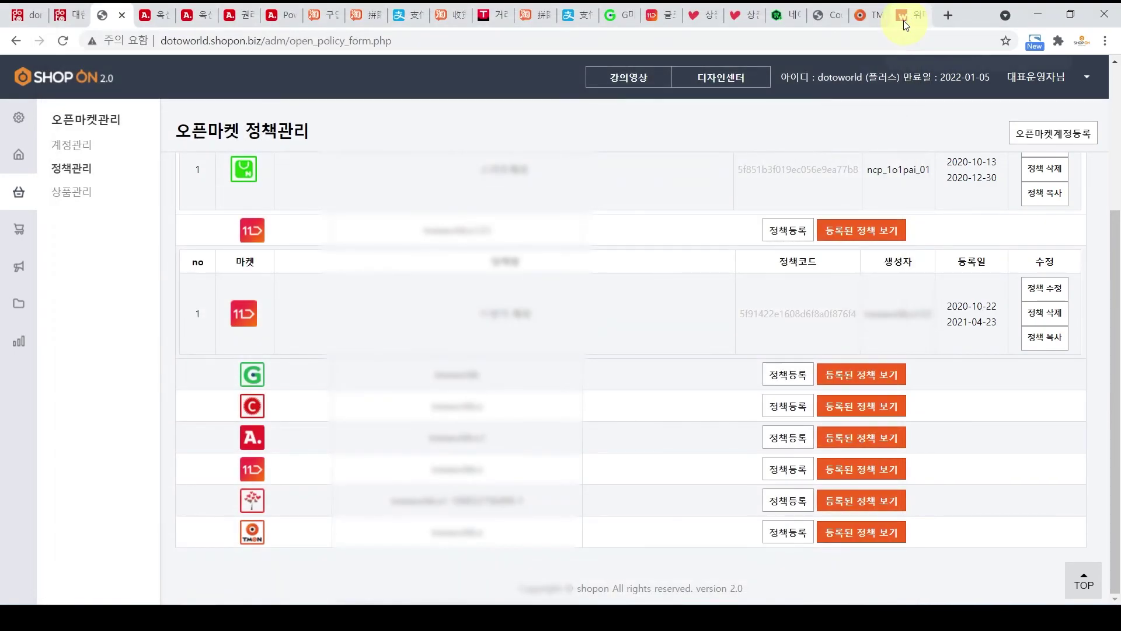
Open the G마켓 policy 지마켓해외1.0, review its 배송정책, return shipping fee and 부가정보, and close it without saving
click(861, 385)
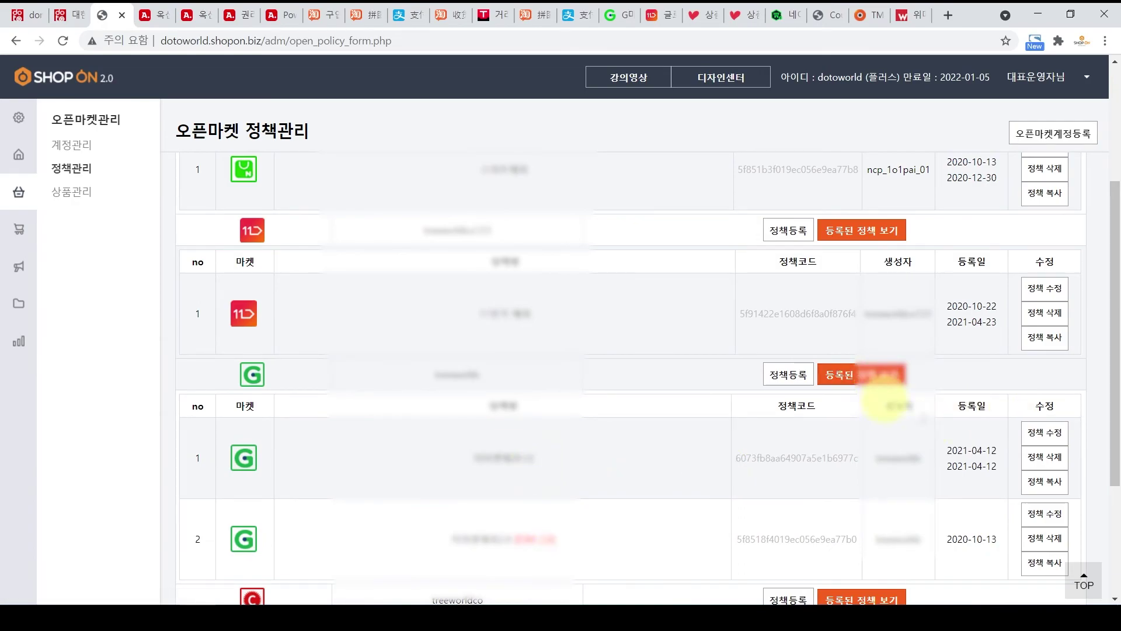
scroll(619, 443, down, 1)
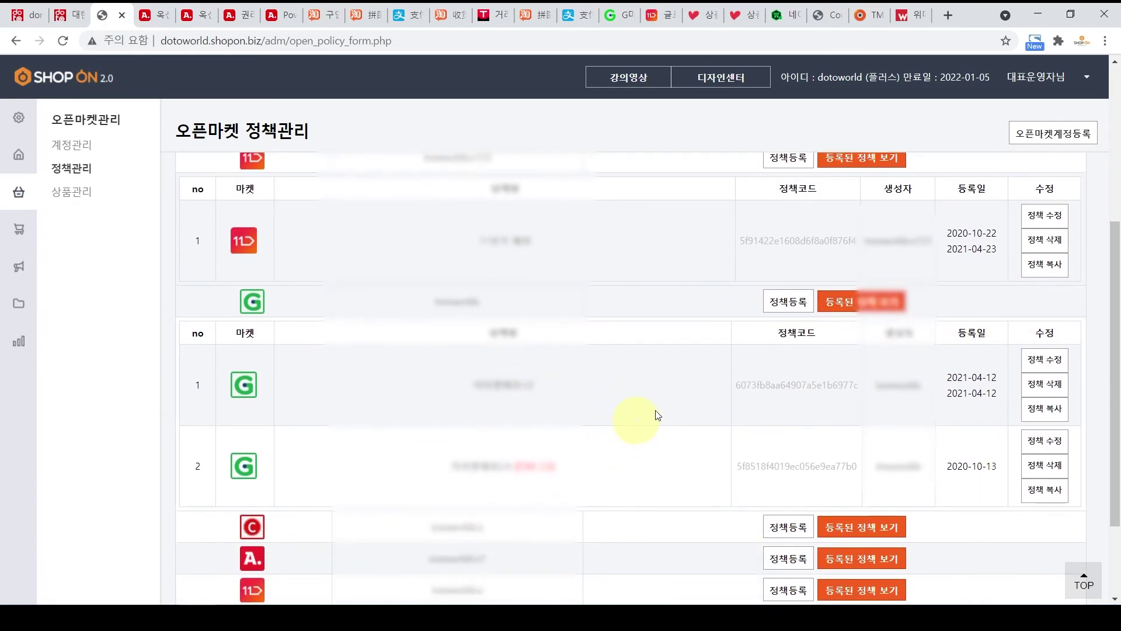
click(1054, 368)
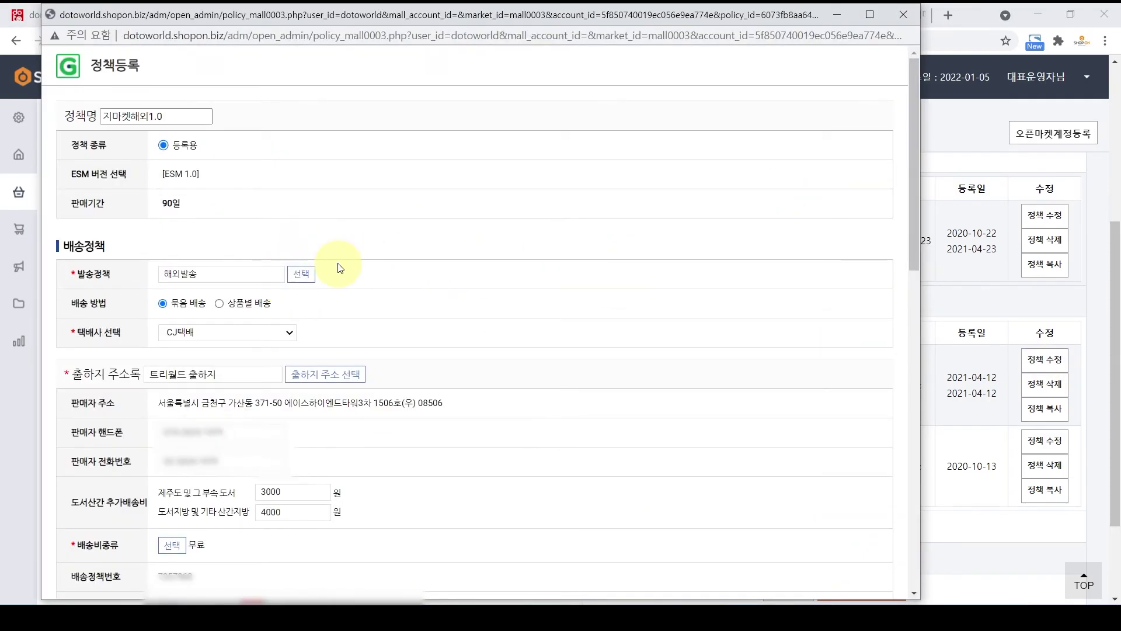
scroll(338, 268, down, 5)
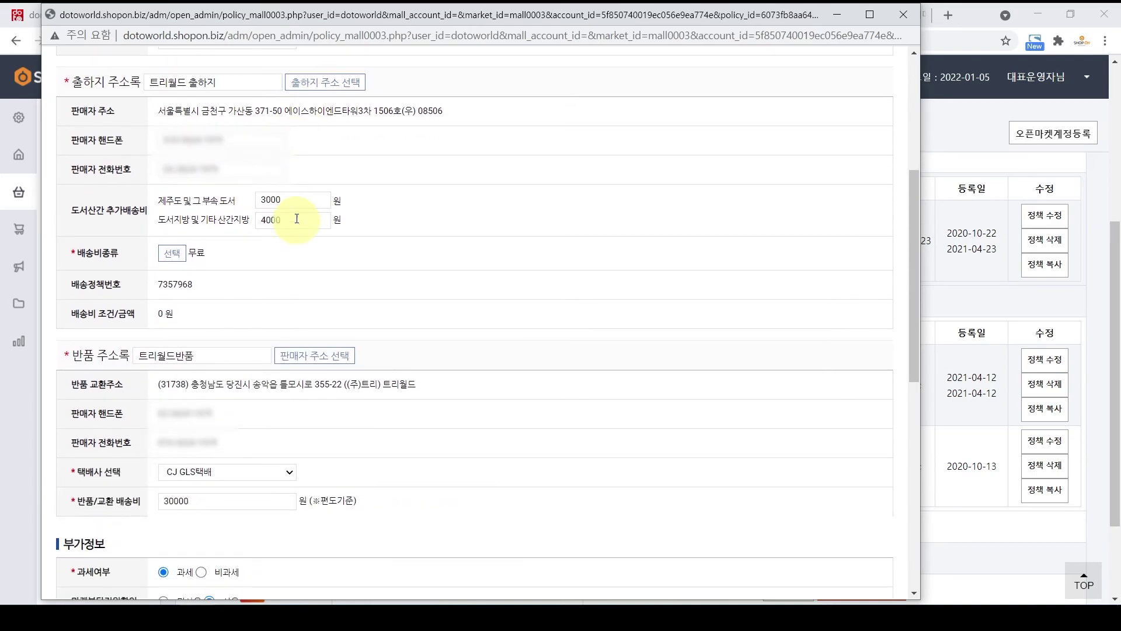
scroll(254, 172, down, 3)
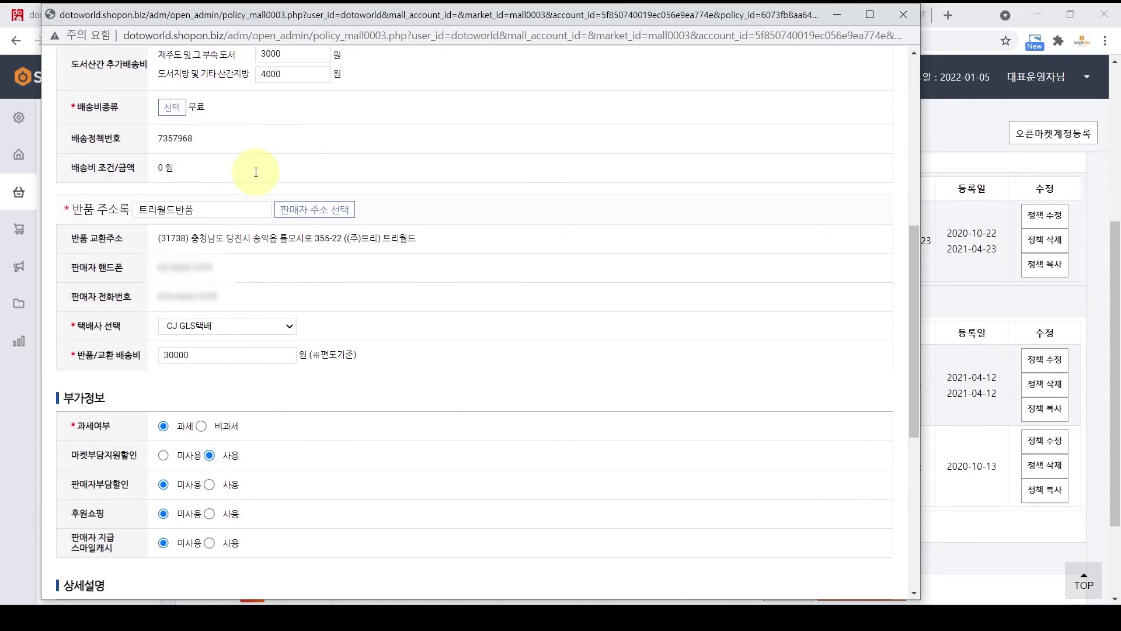
scroll(444, 283, down, 6)
scroll(448, 290, up, 20)
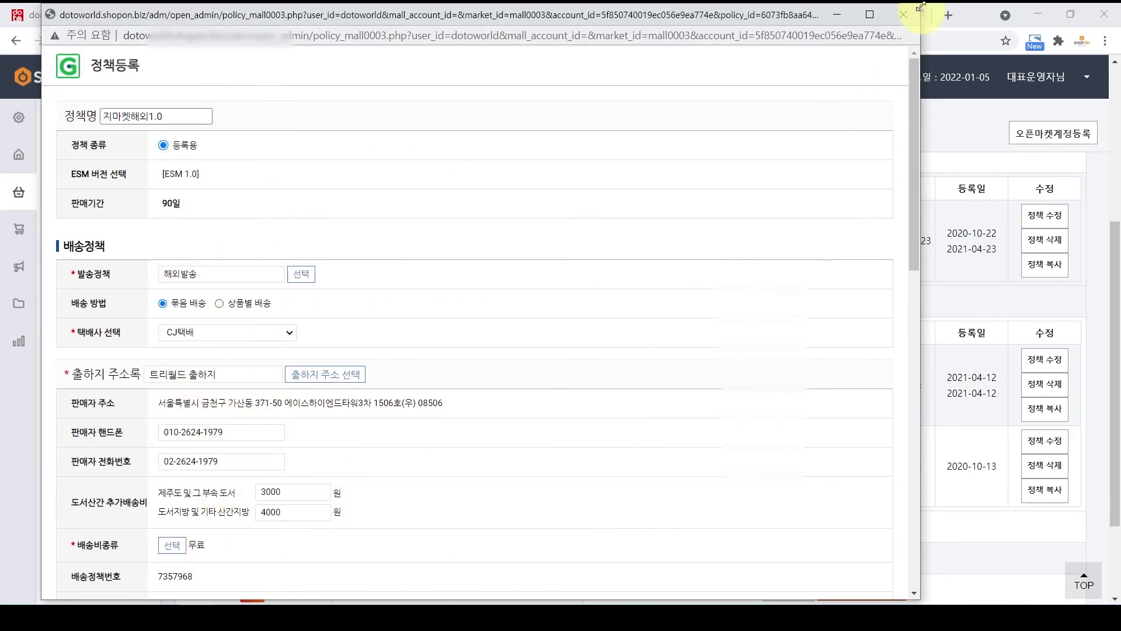
click(904, 14)
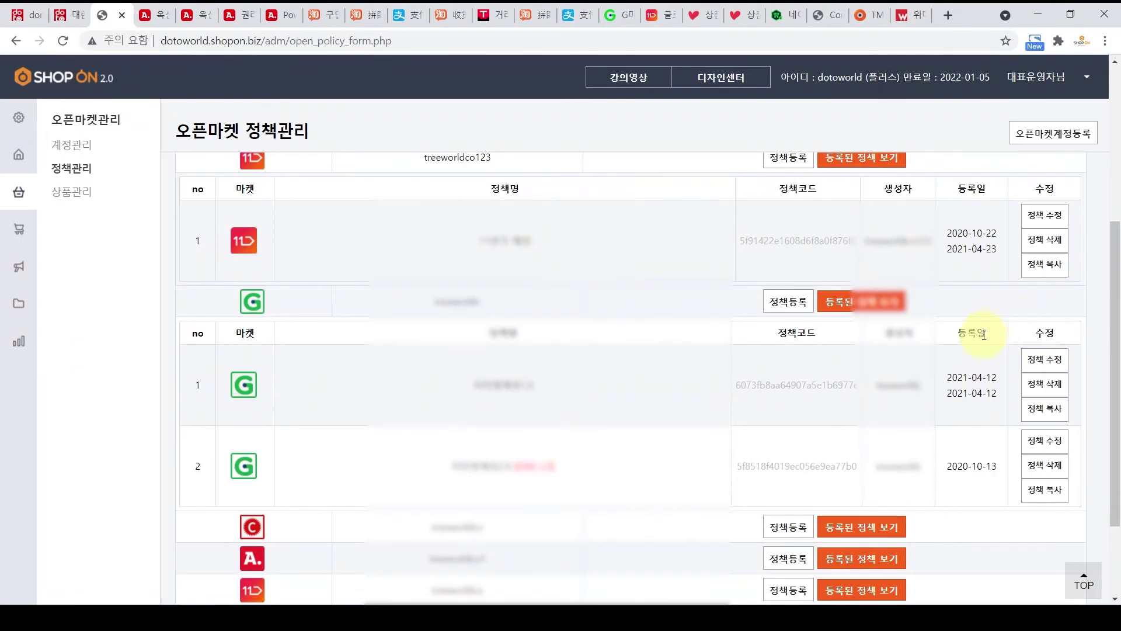
Collapse the 11번가 and G마켓 policies, review the shipping and 해외구매대행여부 settings of the 쿠팡해외 policy, and close it without saving
click(833, 321)
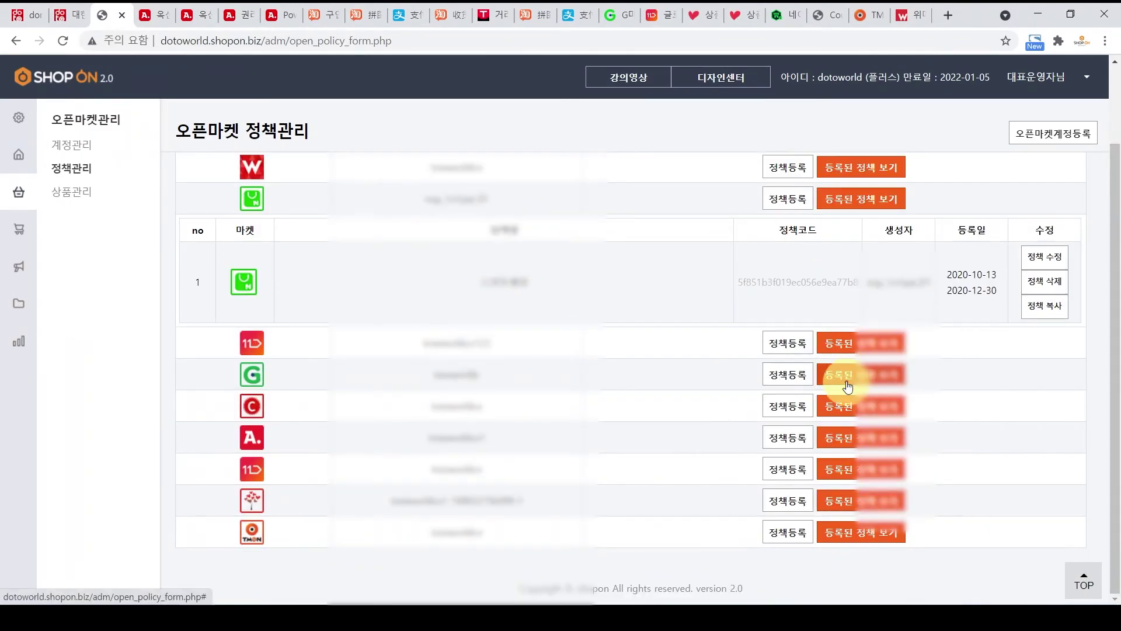
click(844, 405)
scroll(846, 407, down, 3)
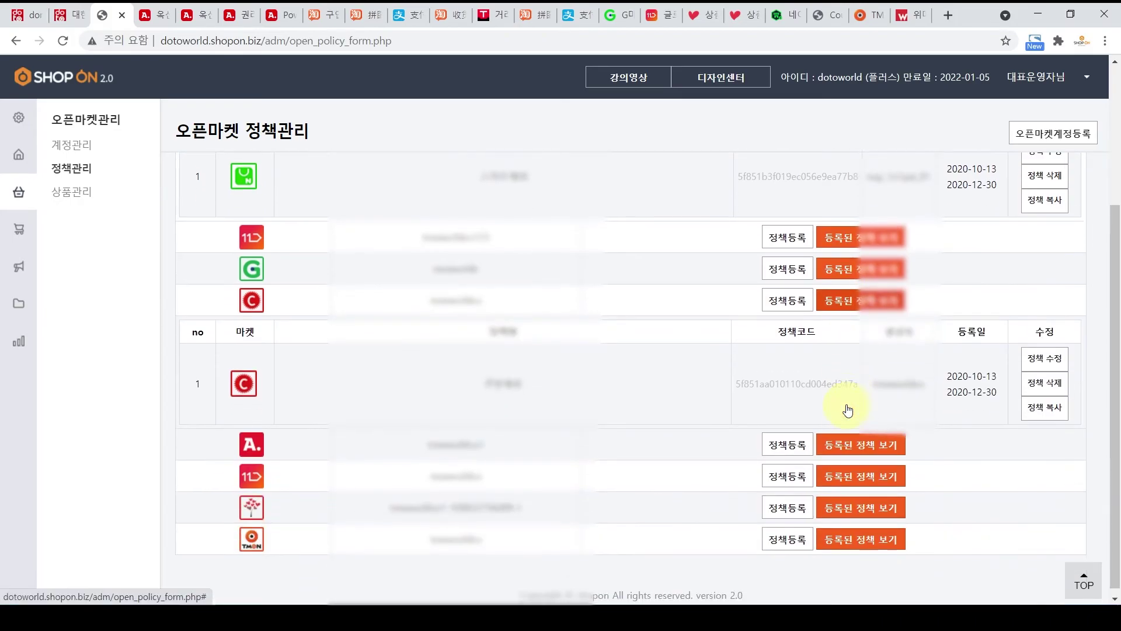
click(1041, 356)
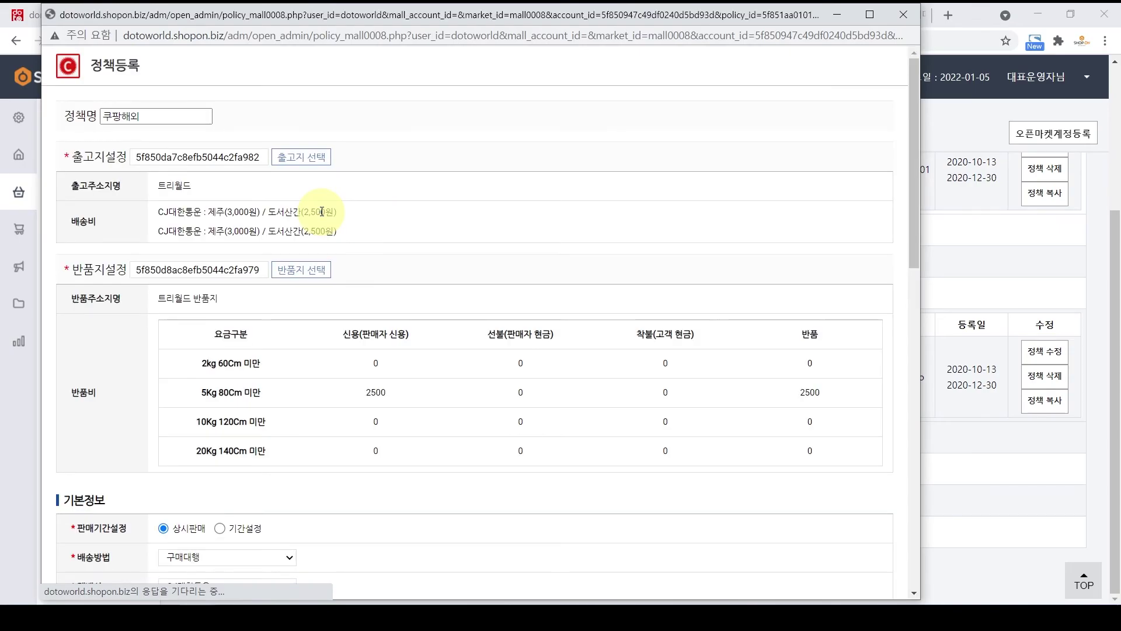
scroll(418, 177, down, 3)
scroll(418, 179, down, 5)
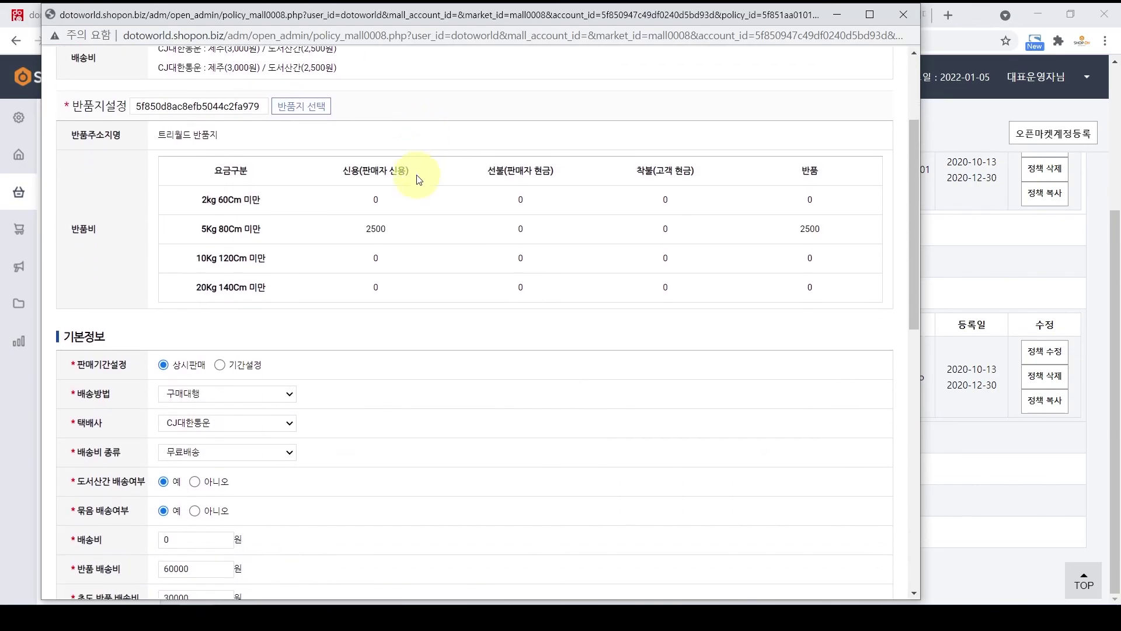
scroll(418, 178, down, 3)
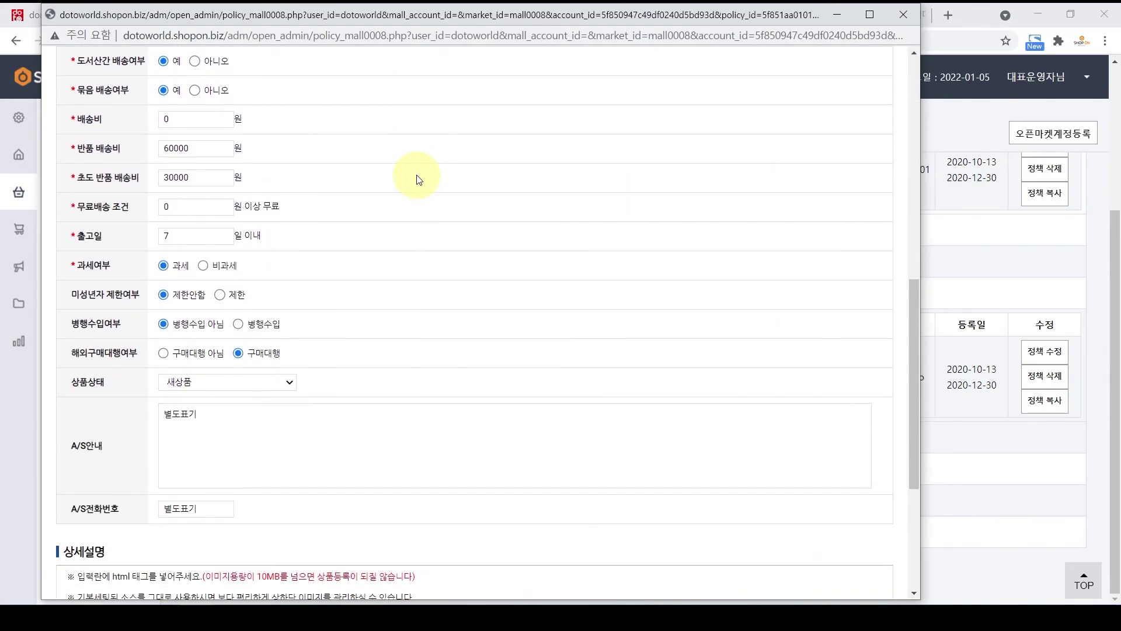
scroll(362, 355, up, 5)
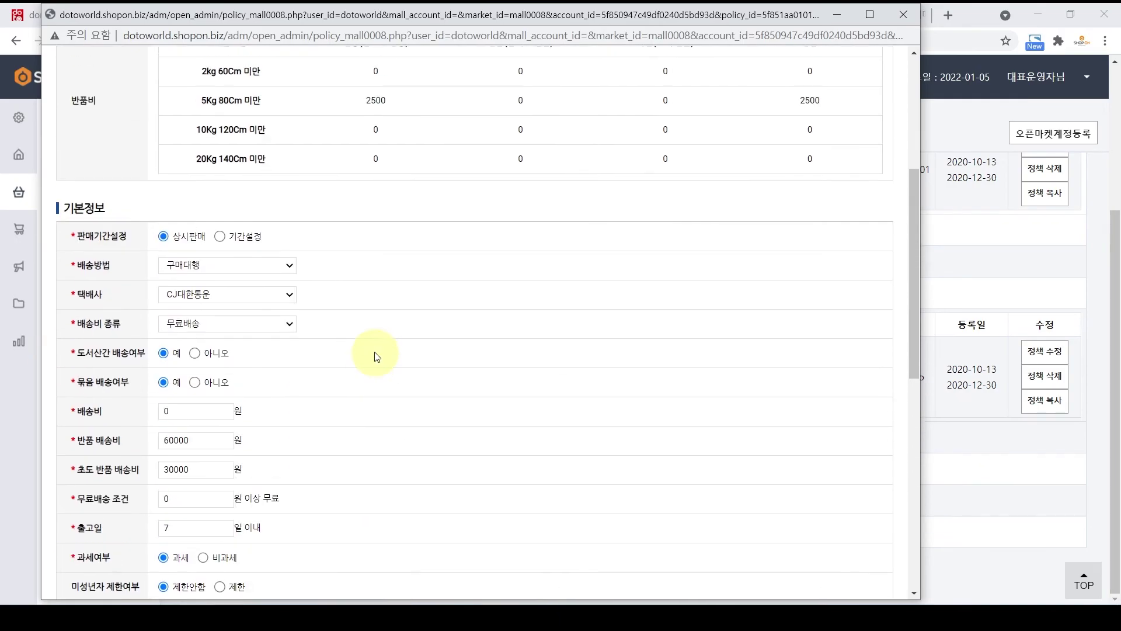
scroll(321, 385, down, 5)
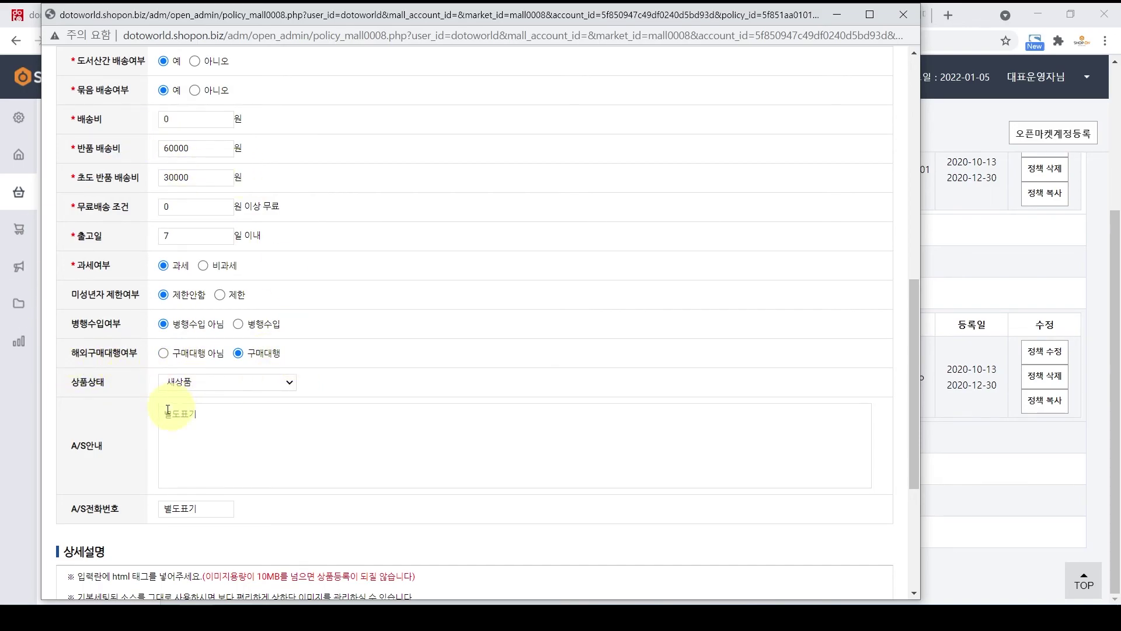
click(913, 17)
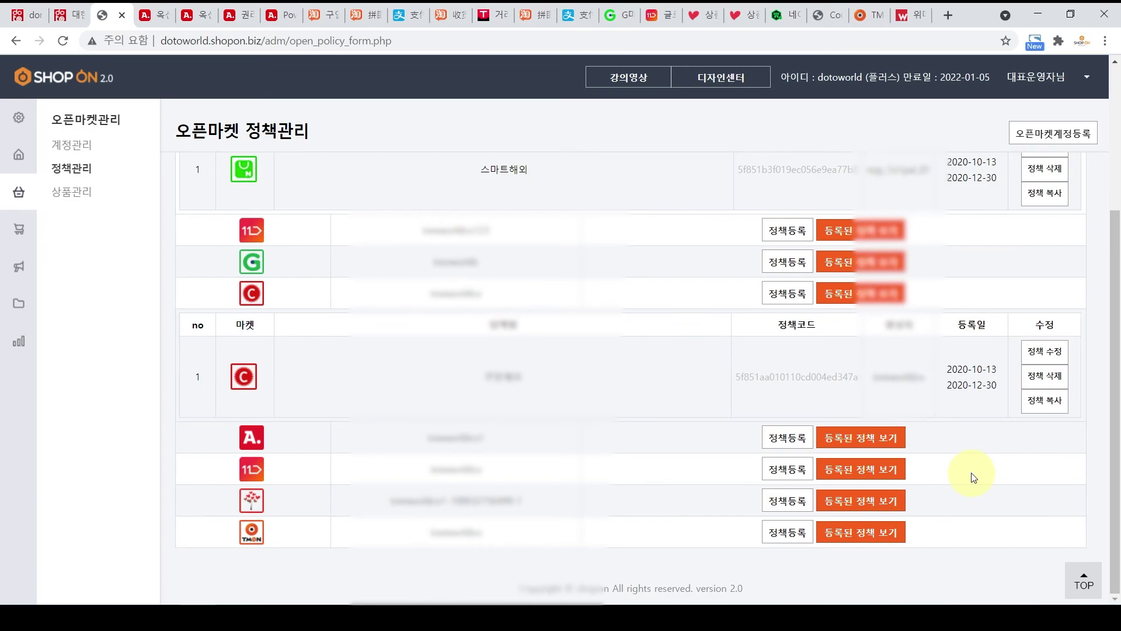
Open the 인터파크해외 policy, check its shipping fees and the 사용 option of 해외배송상품여부, and close it without saving
click(1036, 444)
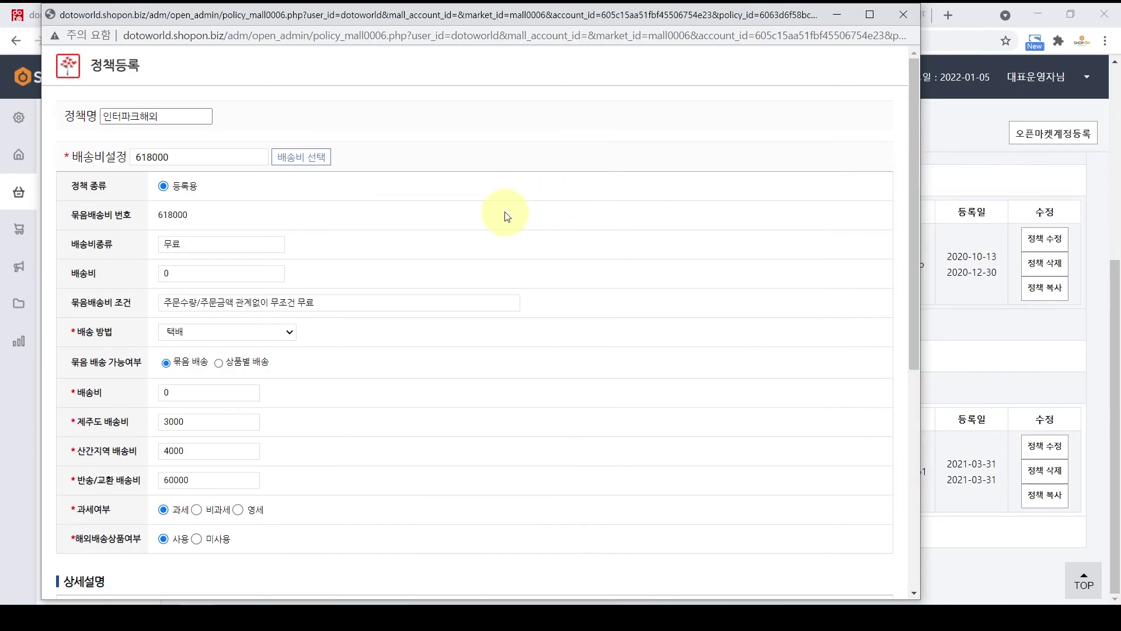
scroll(479, 251, down, 1)
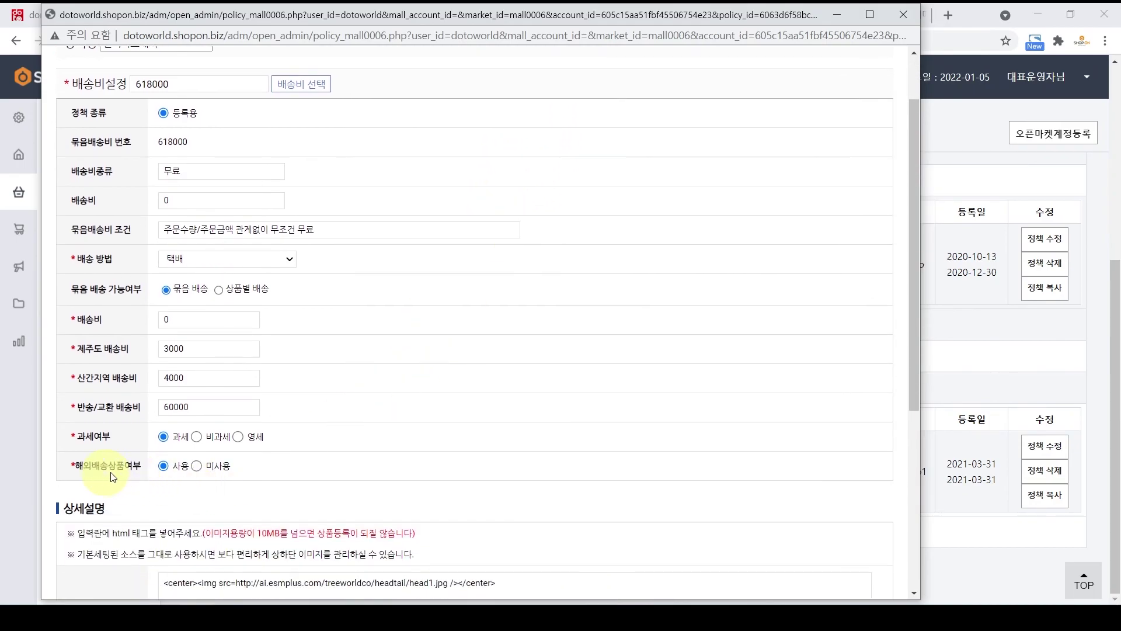
click(163, 465)
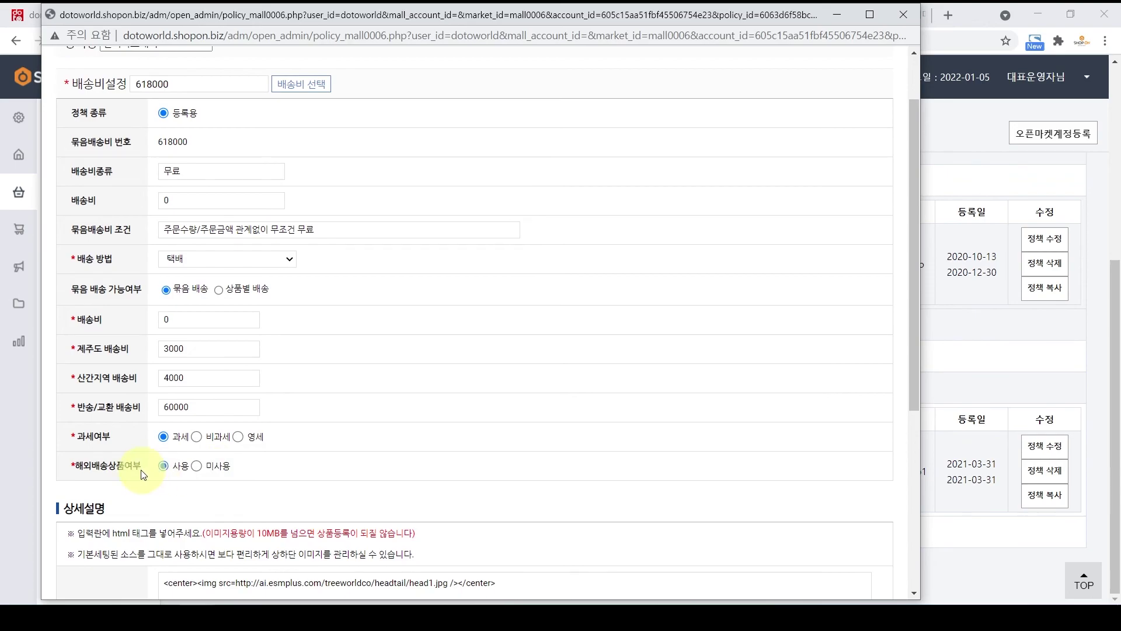
click(916, 13)
Open the TMON policy 티몬해외, review its 출고/배송지, 상품유형 and regional shipping settings, and close it without saving
scroll(853, 514, down, 2)
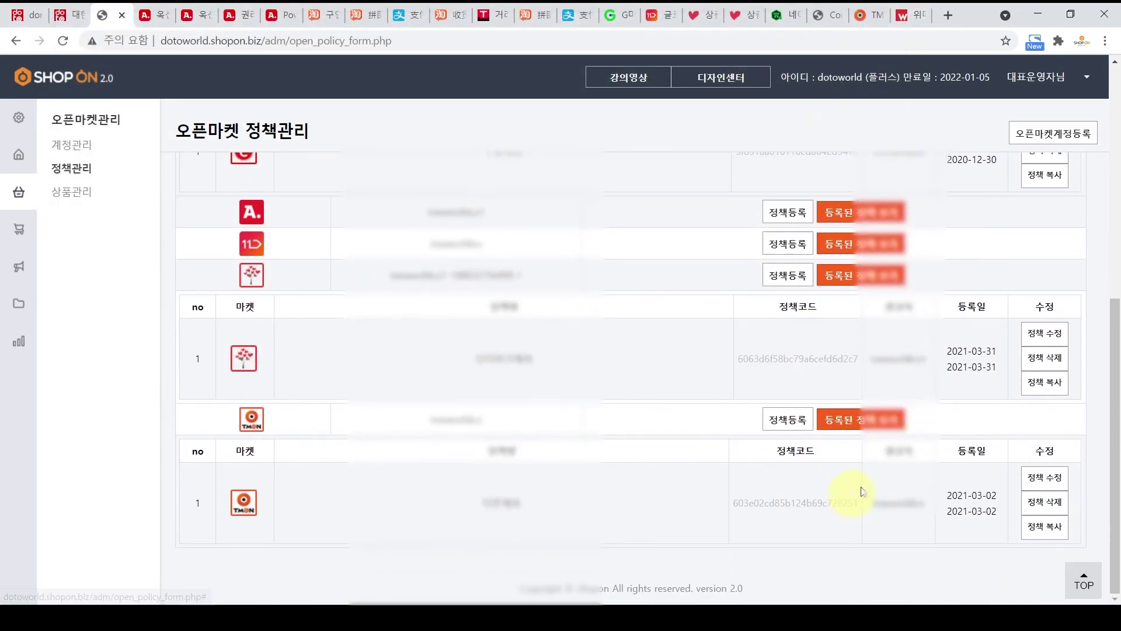
click(1038, 477)
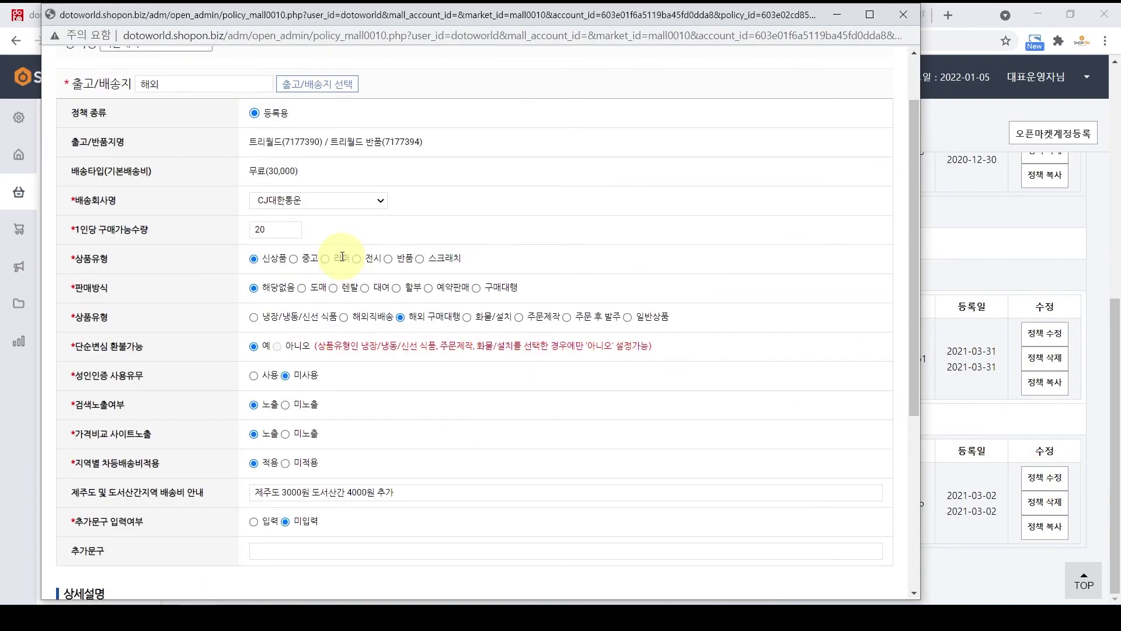
scroll(342, 257, down, 3)
scroll(350, 250, up, 4)
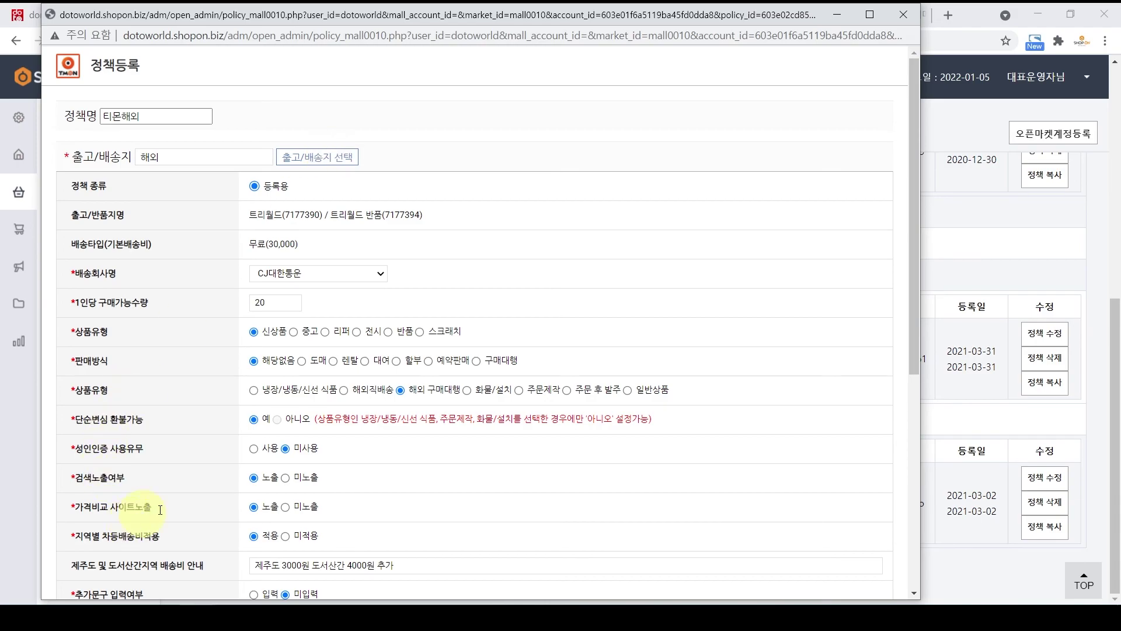
click(913, 15)
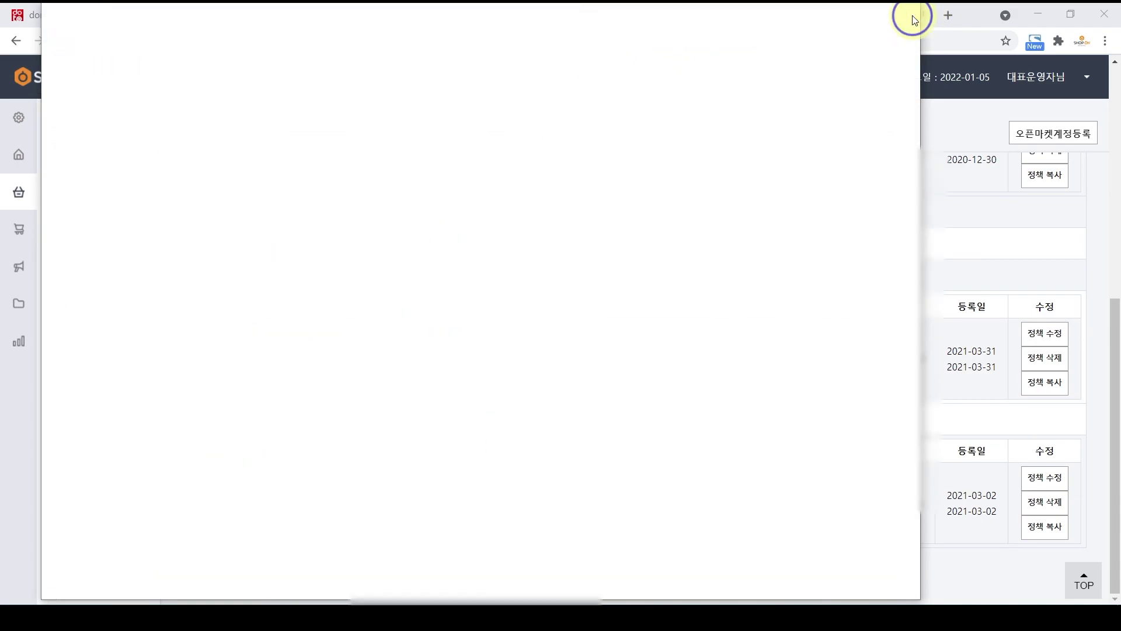
scroll(1020, 317, up, 1)
scroll(1021, 317, up, 8)
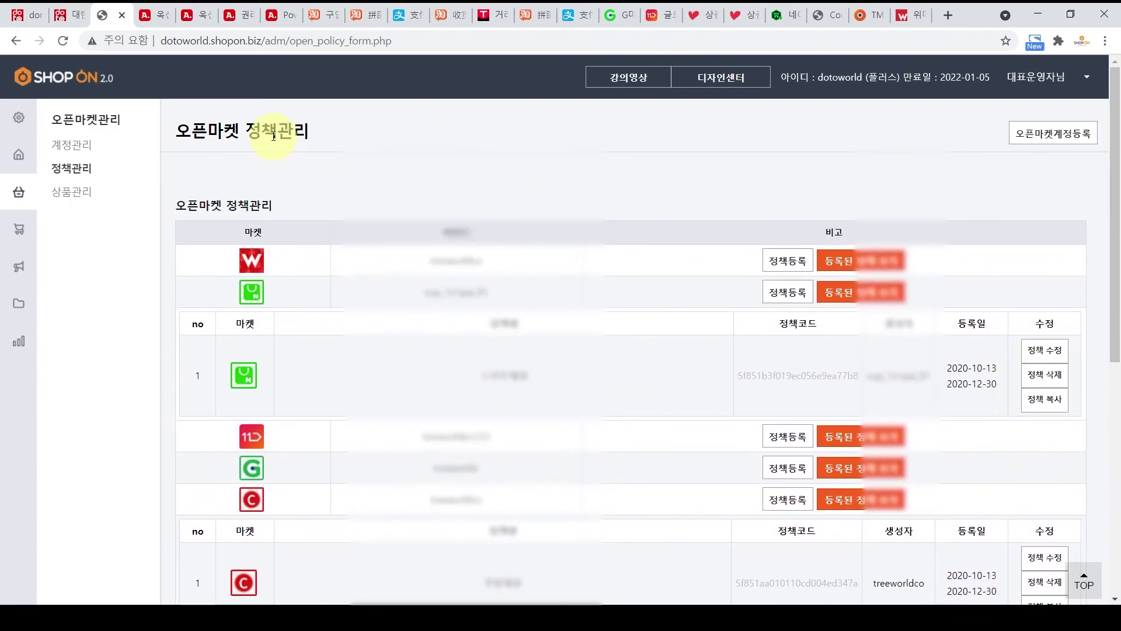
Switch to 도매토피아, read the 해외직구 notice 개인통관부호 확인 사이트, and open the customs code verification link in it
click(24, 15)
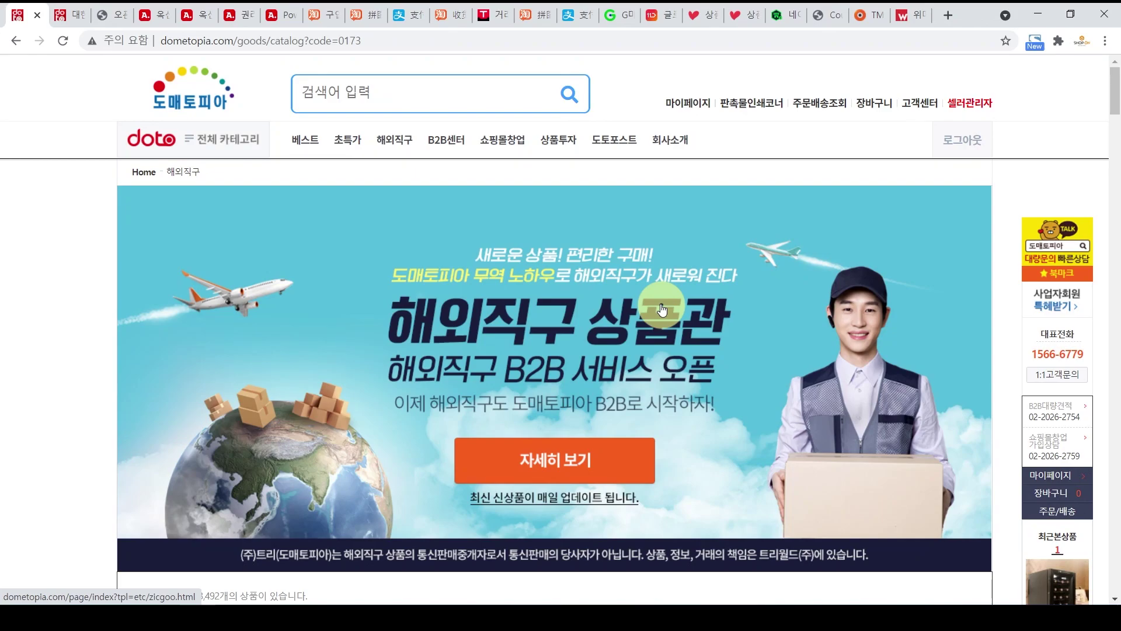
mouse_move(393, 143)
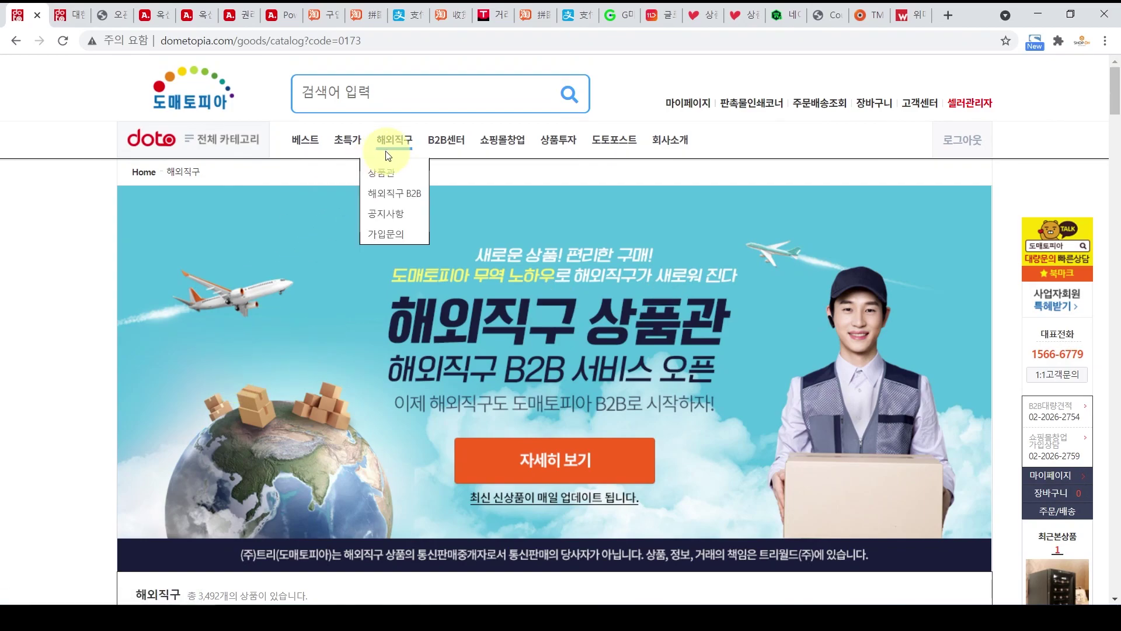
click(400, 218)
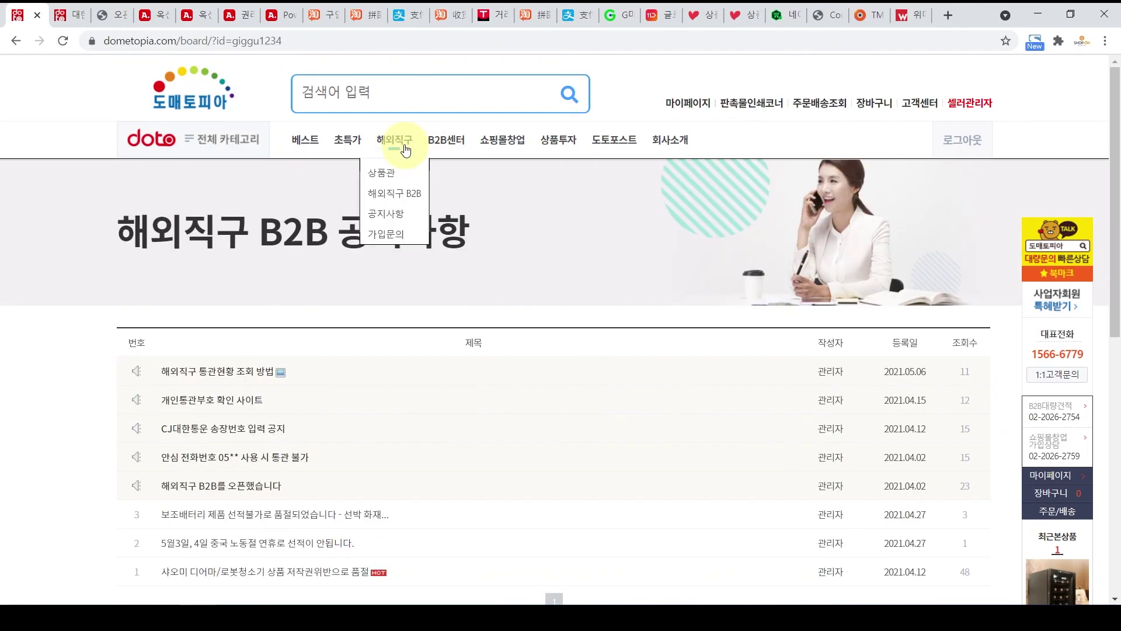
scroll(144, 290, down, 3)
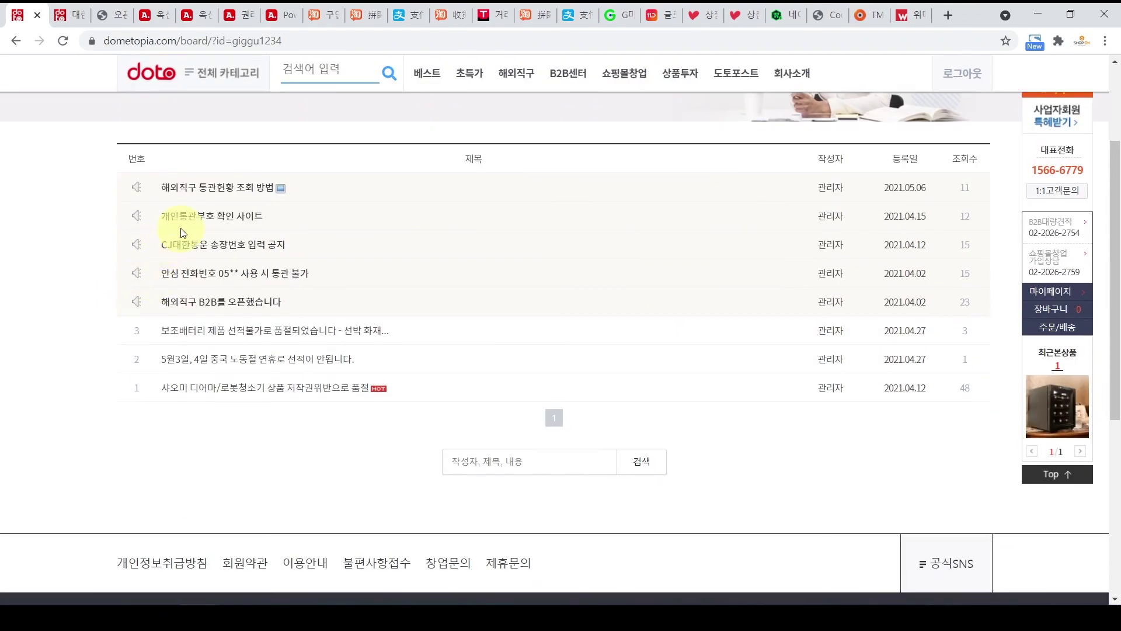
click(197, 220)
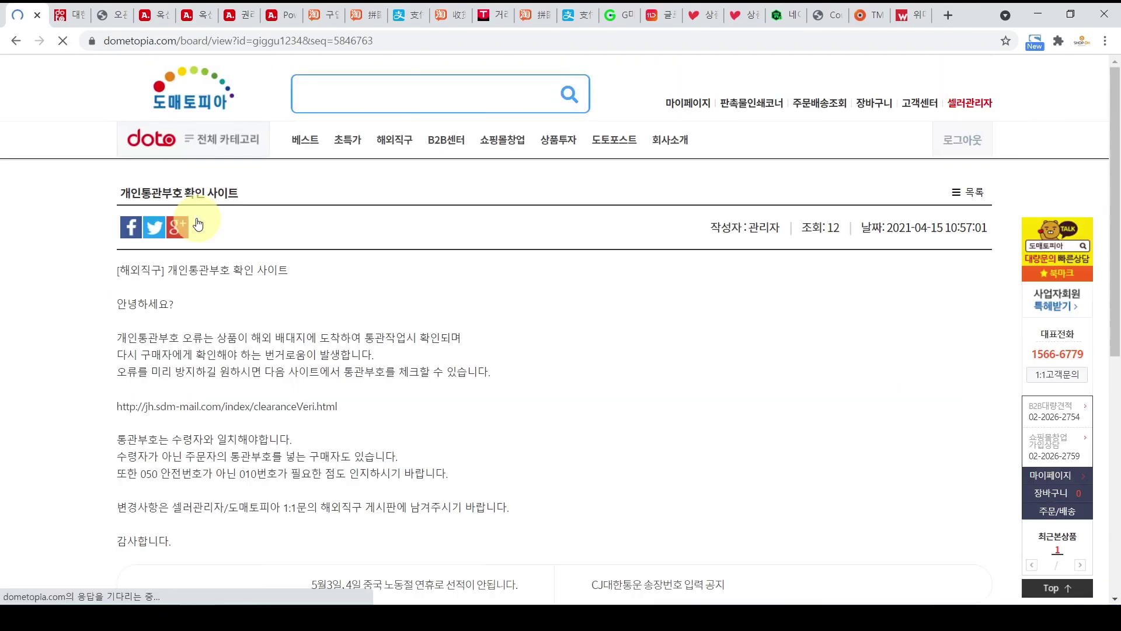
scroll(298, 256, down, 4)
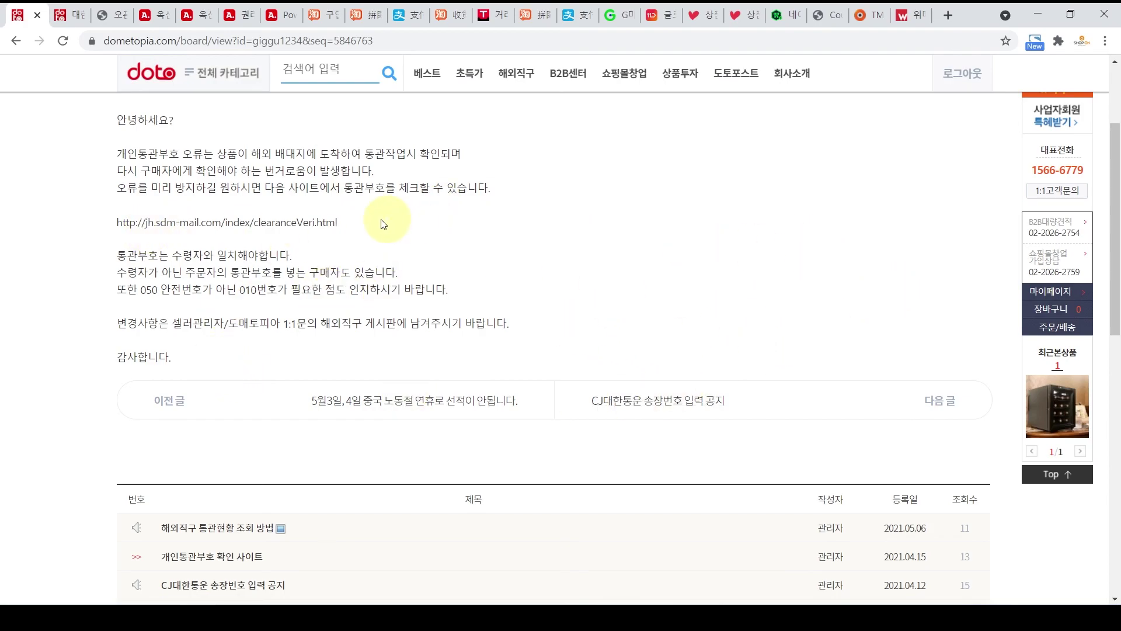
click(306, 222)
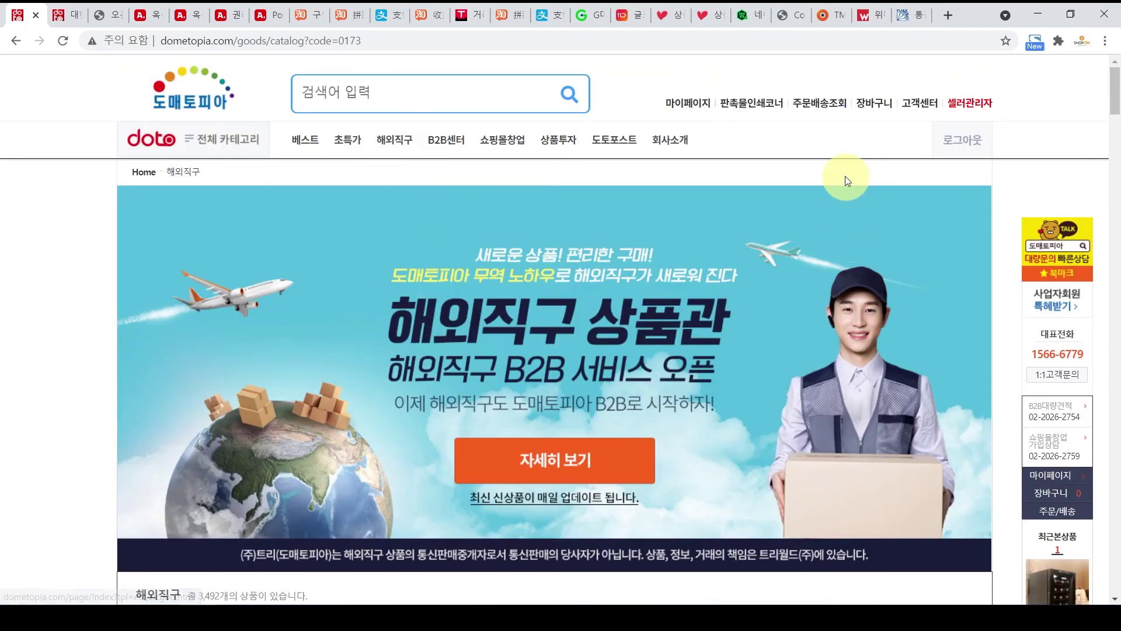